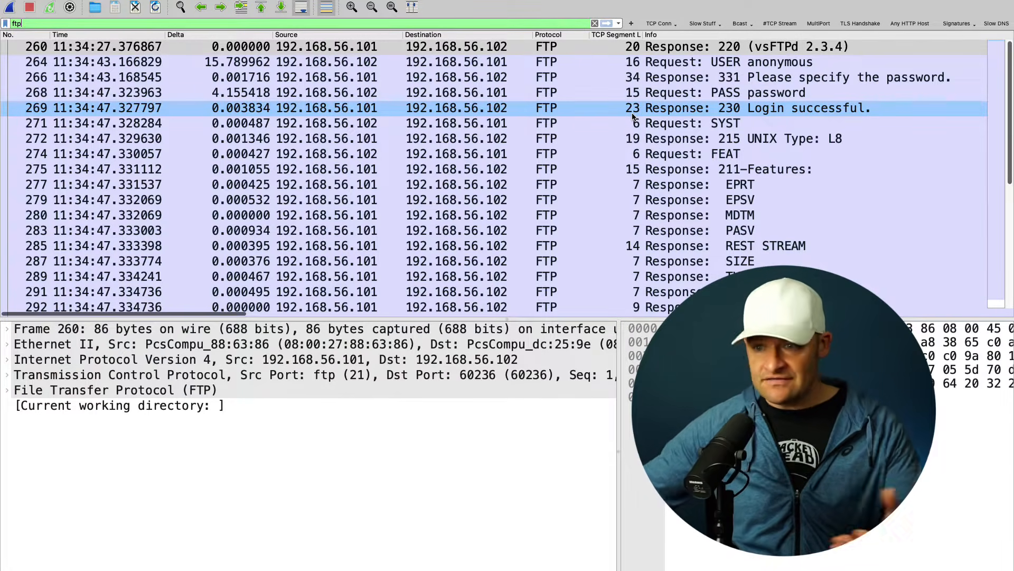
Step: Filter the packet list to TCP port 21 traffic with the display filter tcp.port==21
left_click(566, 123)
type("t")
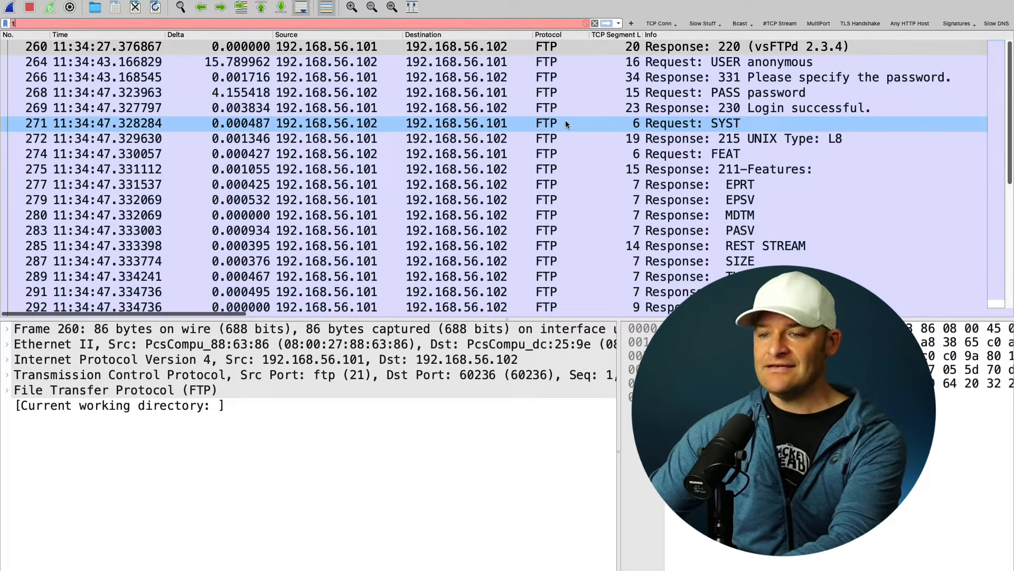
type("cp.port")
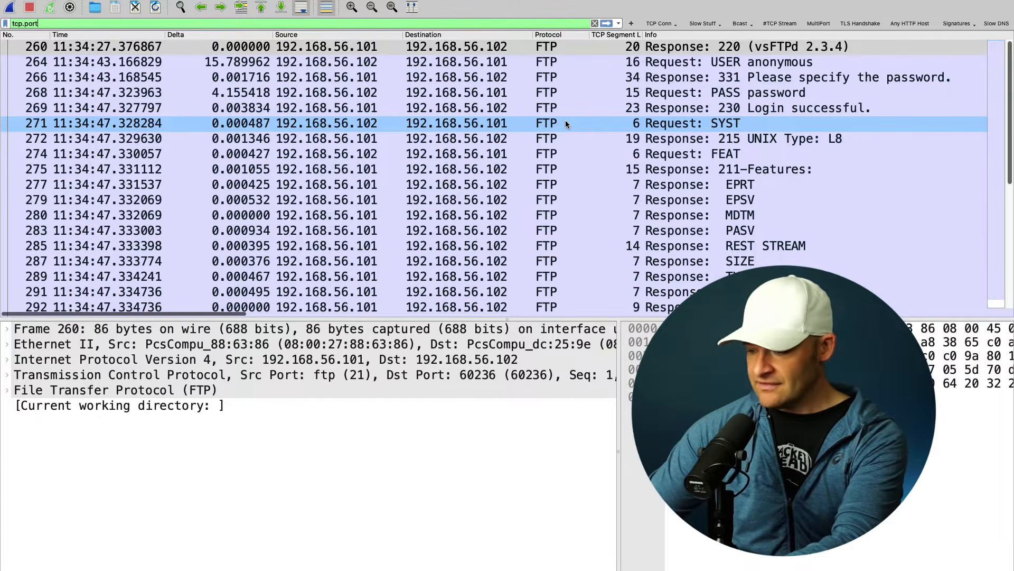
type("==21")
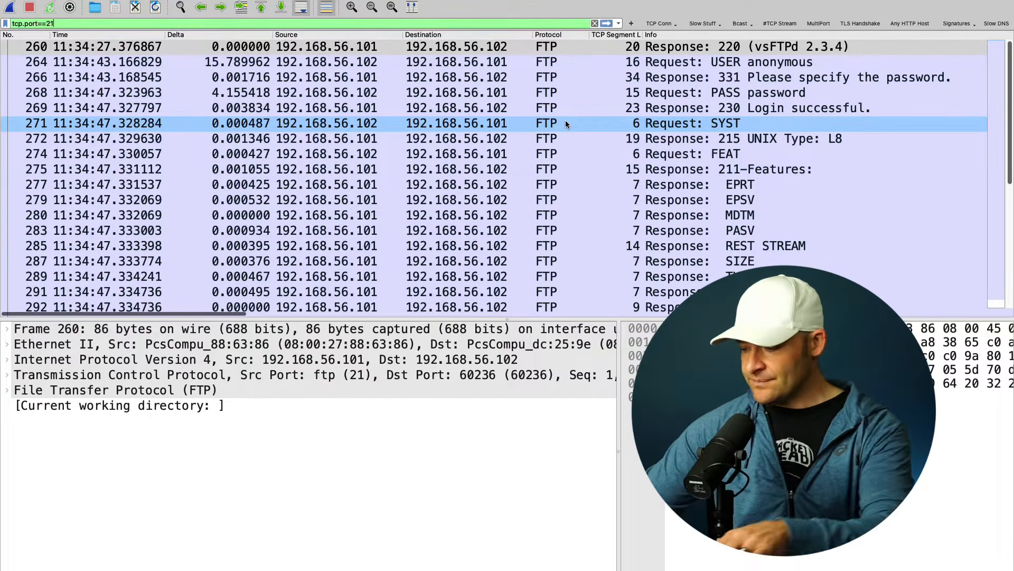
key("Return")
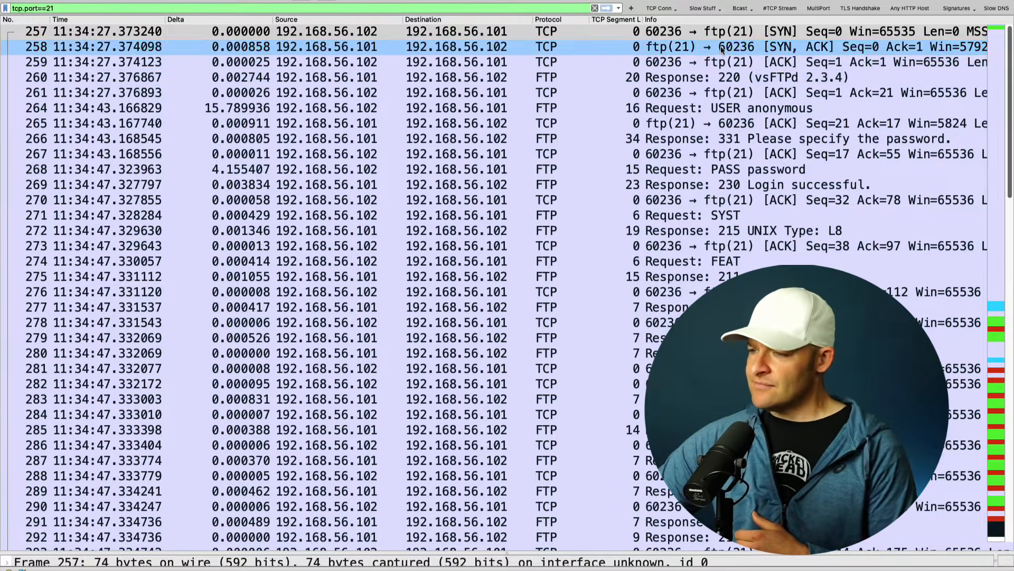
Step: Examine the FTP session's banner, username and password packets and the rest of the port 21 traffic, returning to the first packet
left_click(721, 76)
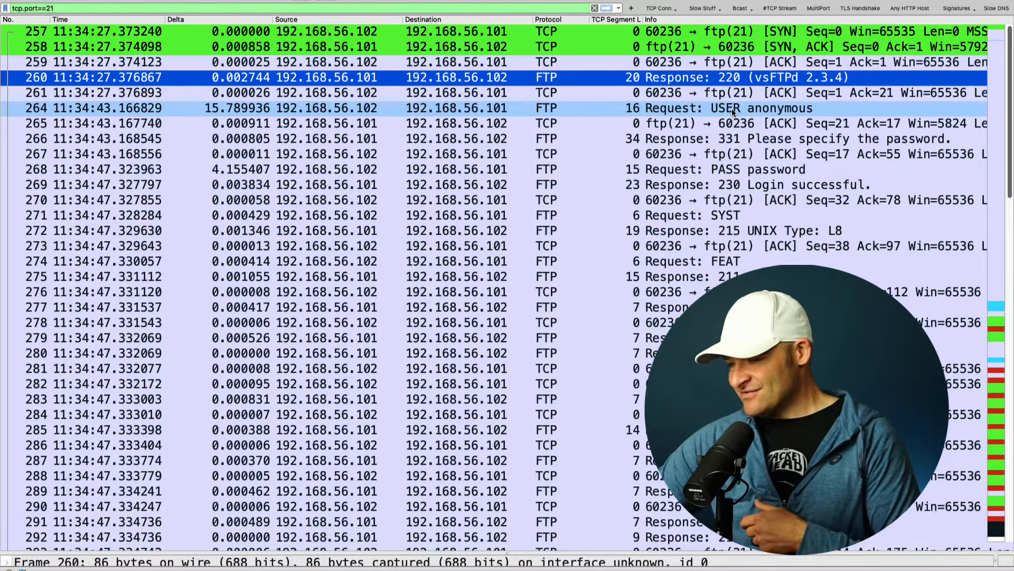
left_click(732, 109)
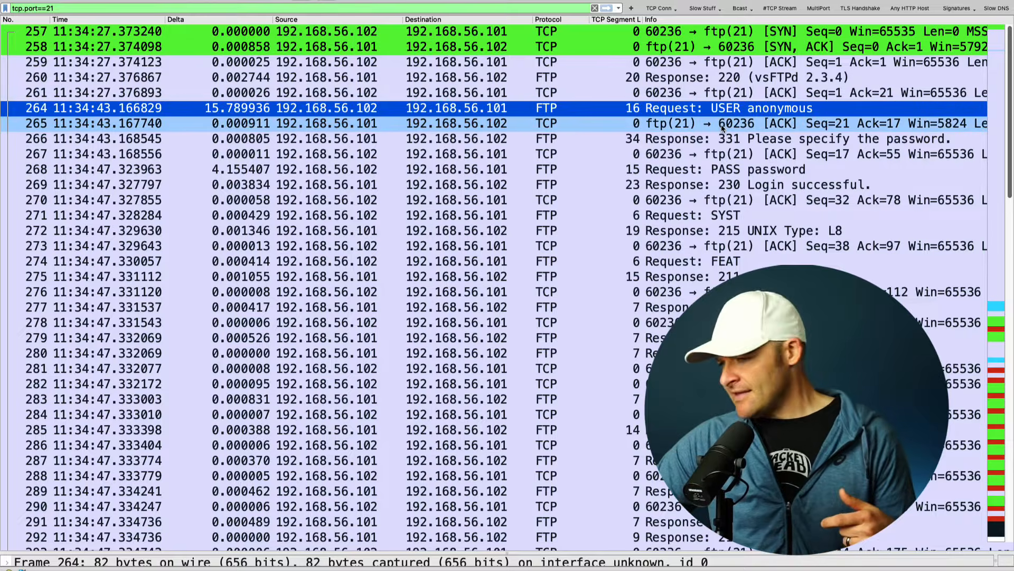
left_click(725, 169)
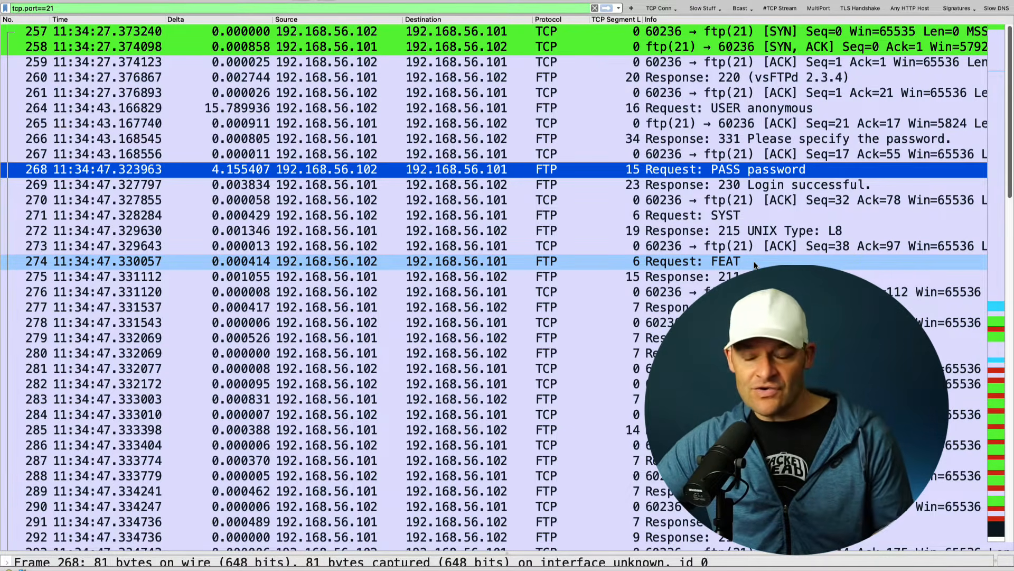
scroll(754, 264, "down", 12)
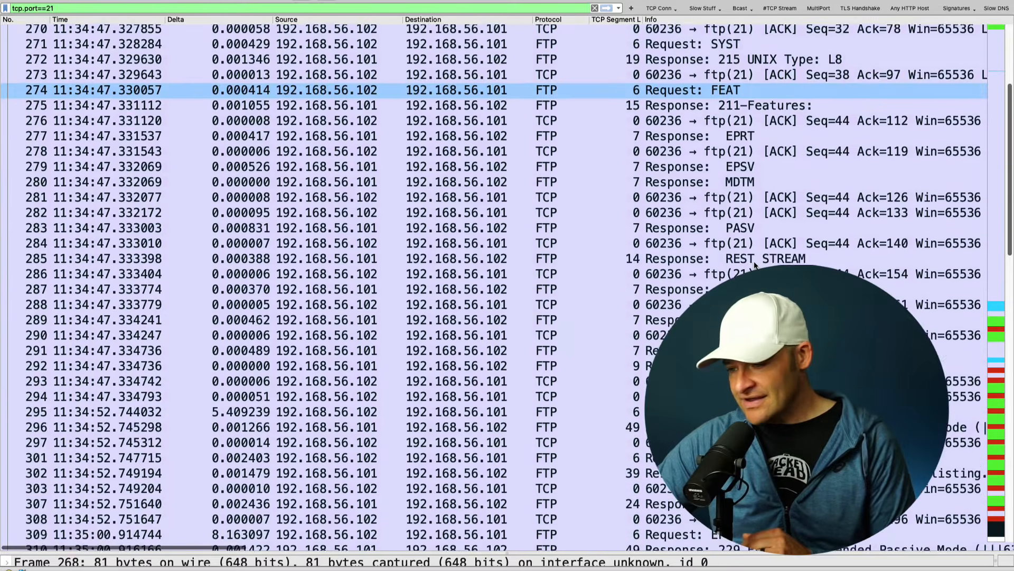
scroll(754, 265, "down", 3)
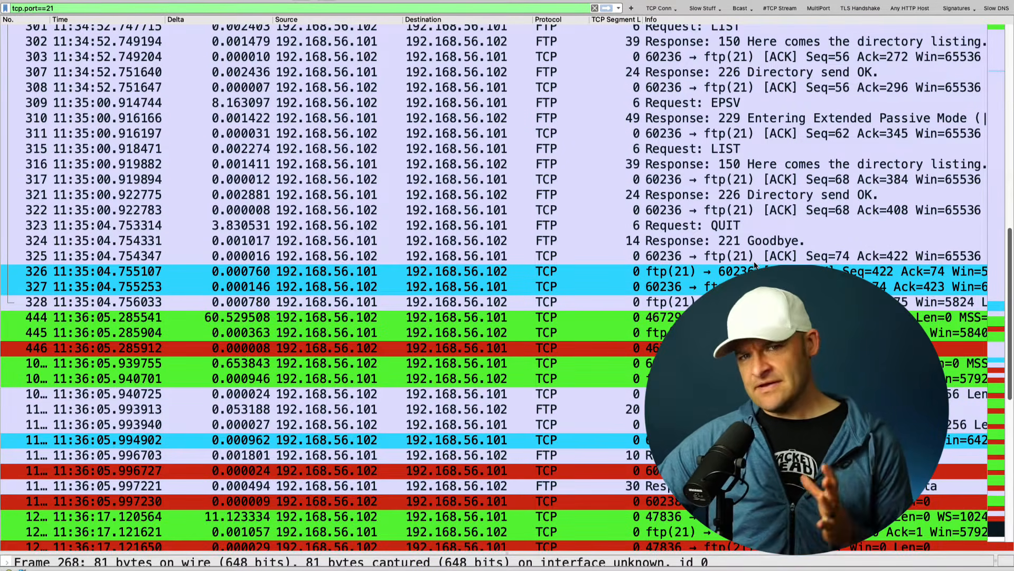
scroll(754, 264, "down", 4)
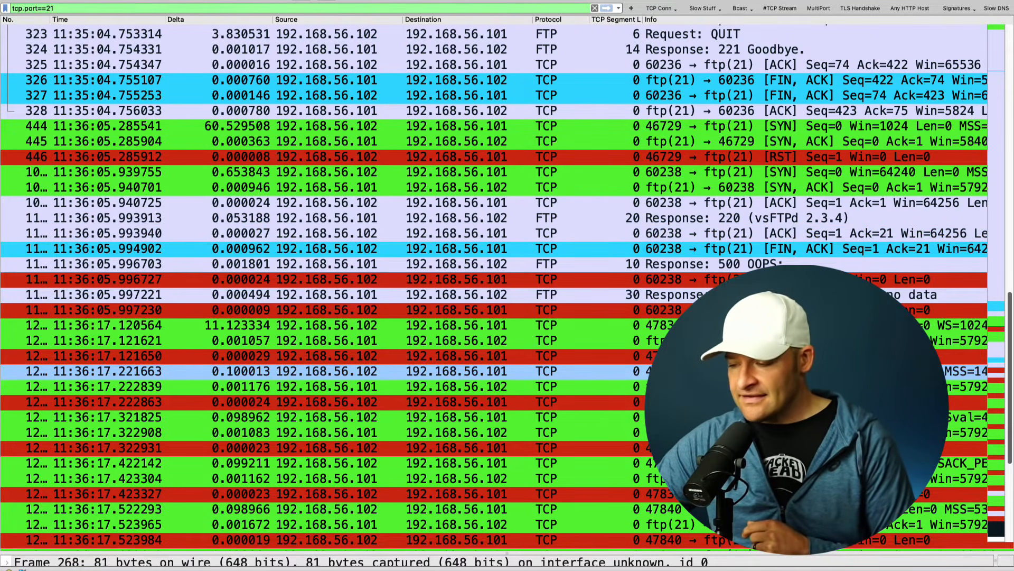
scroll(317, 371, "down", 5)
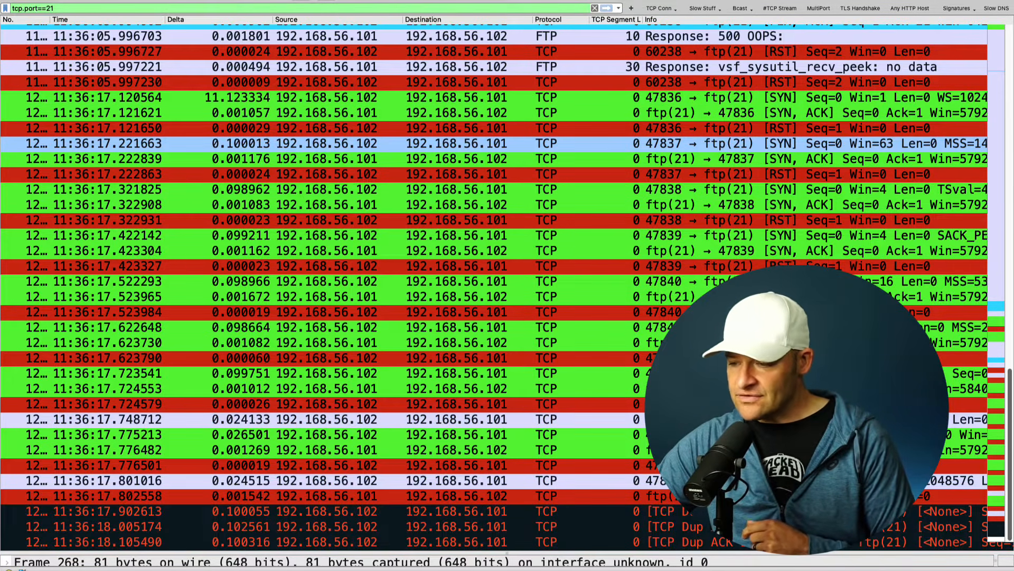
scroll(494, 143, "up", 20)
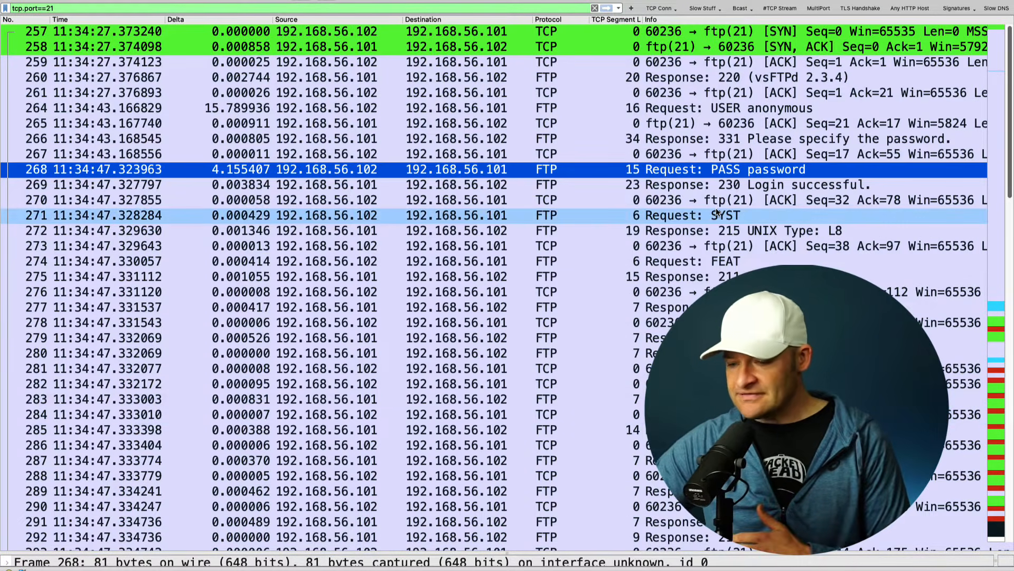
key("Home")
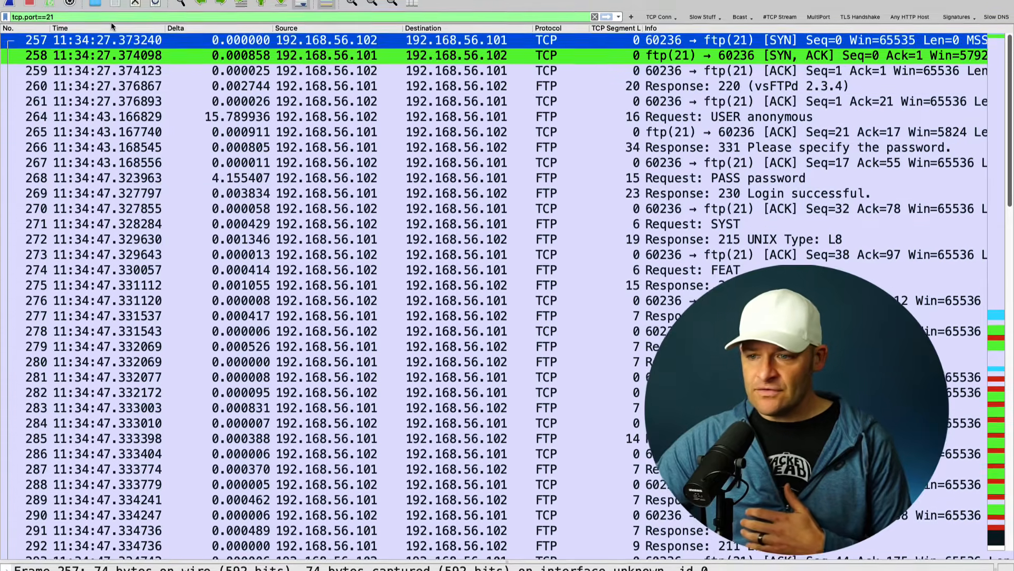
left_click(117, 1)
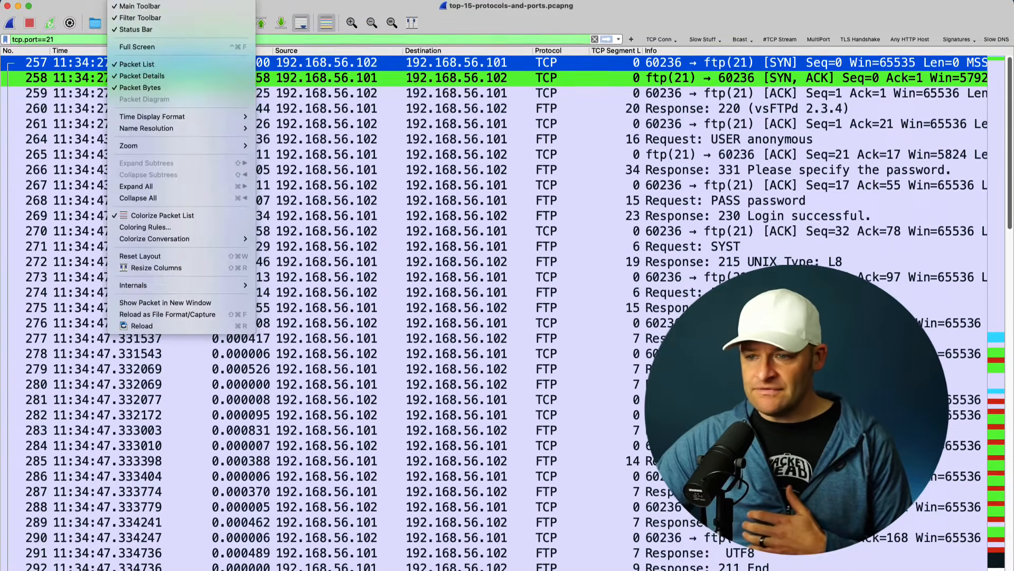
mouse_move(173, 116)
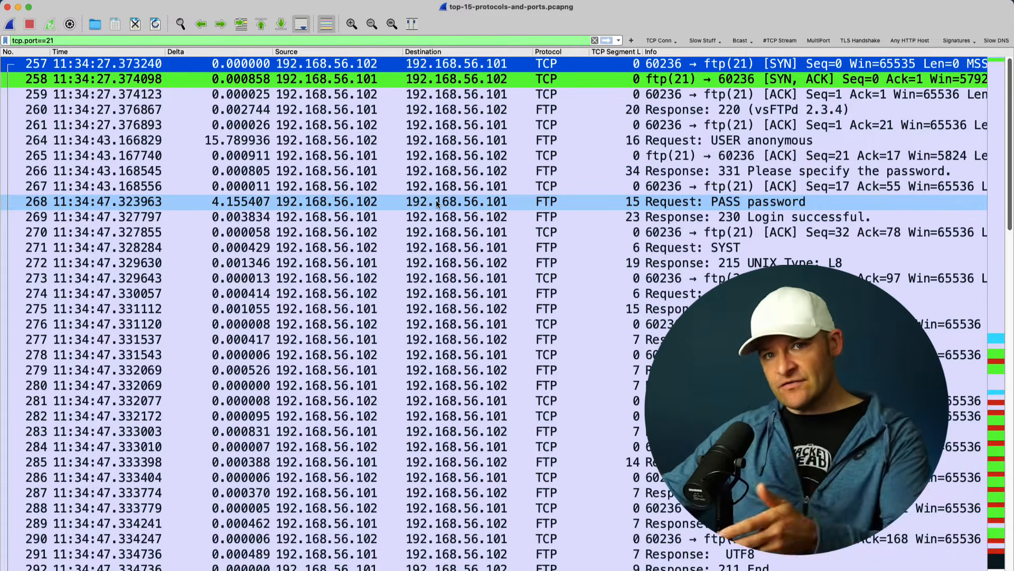
Step: Change the display filter to tcp.port==22 and apply it to isolate the SSH traffic
left_click(508, 40)
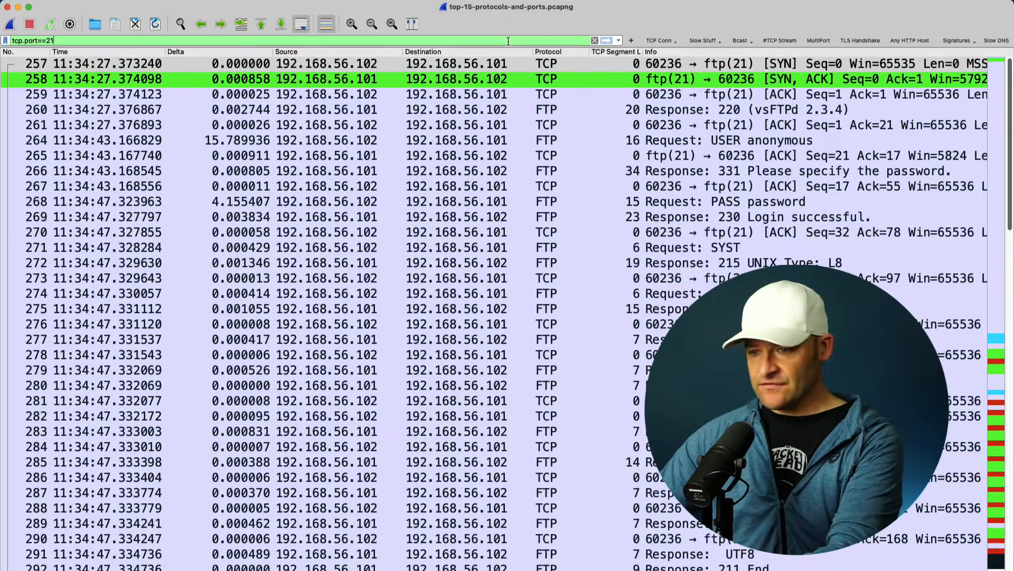
key("BackSpace")
type("2")
key("Return")
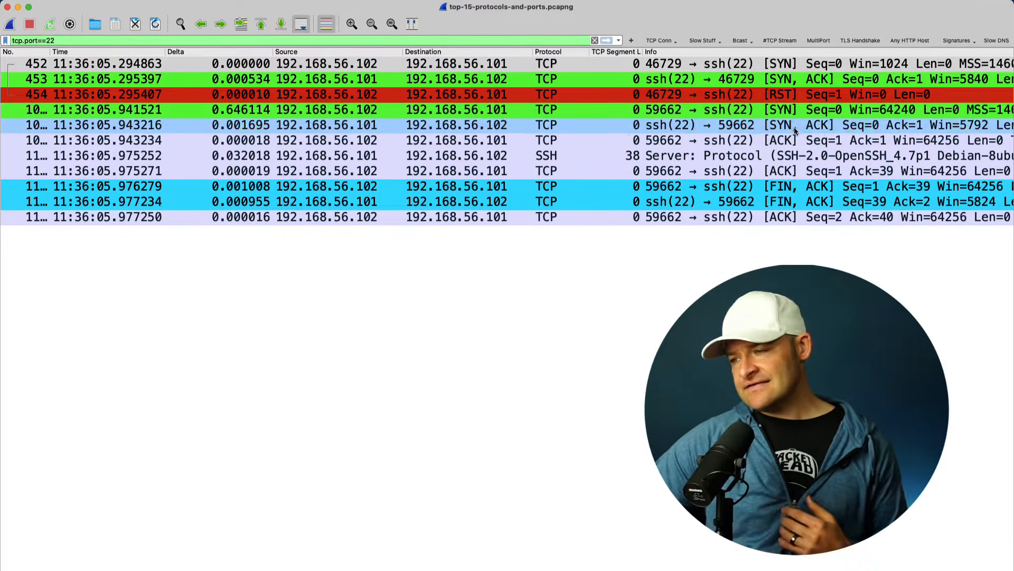
Step: Reveal the details of the server's SSH packet and expand SSH Protocol to inspect its protocol version field
left_click(776, 159)
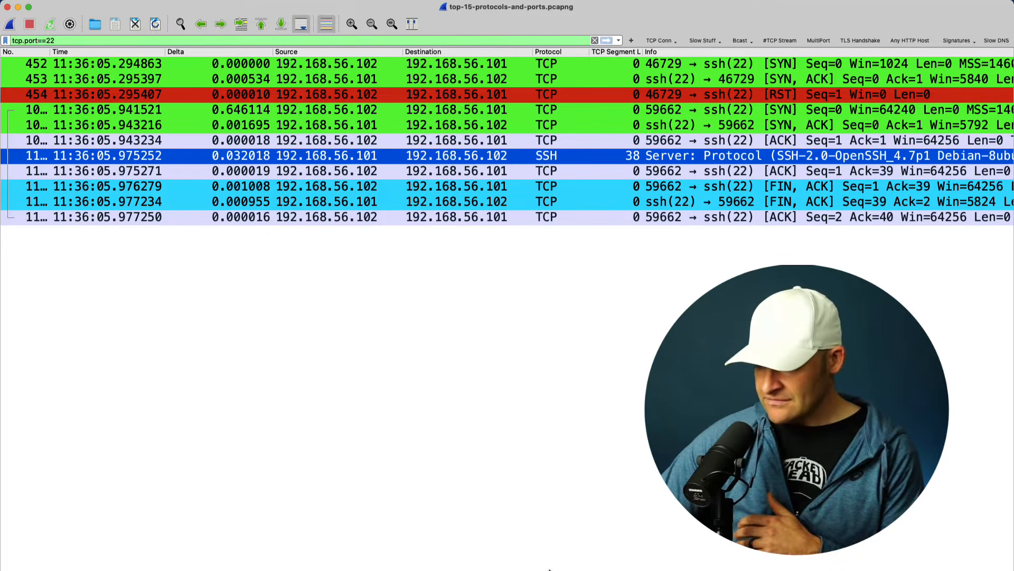
left_click_drag(548, 569, 553, 288)
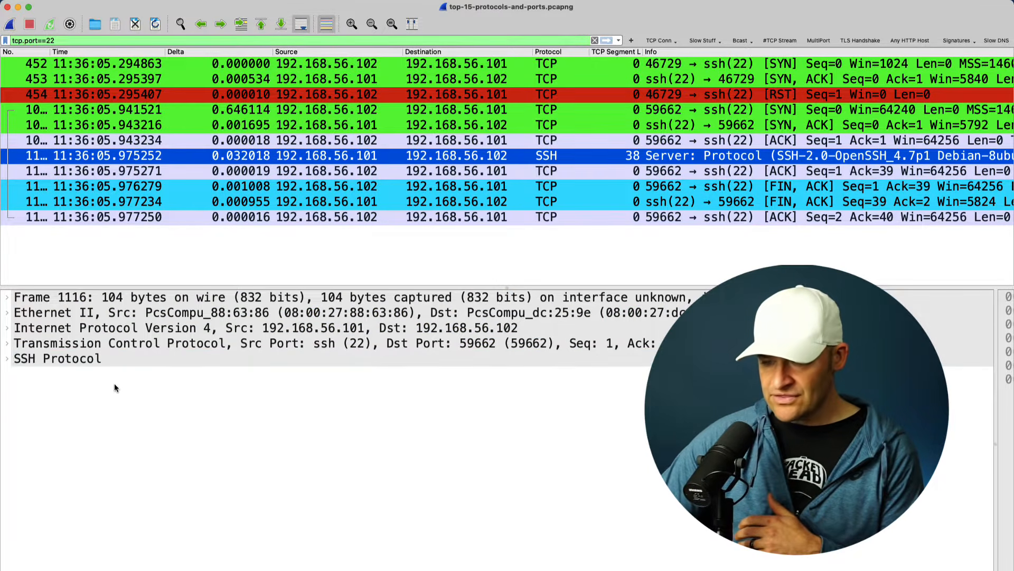
left_click(8, 363)
left_click(94, 376)
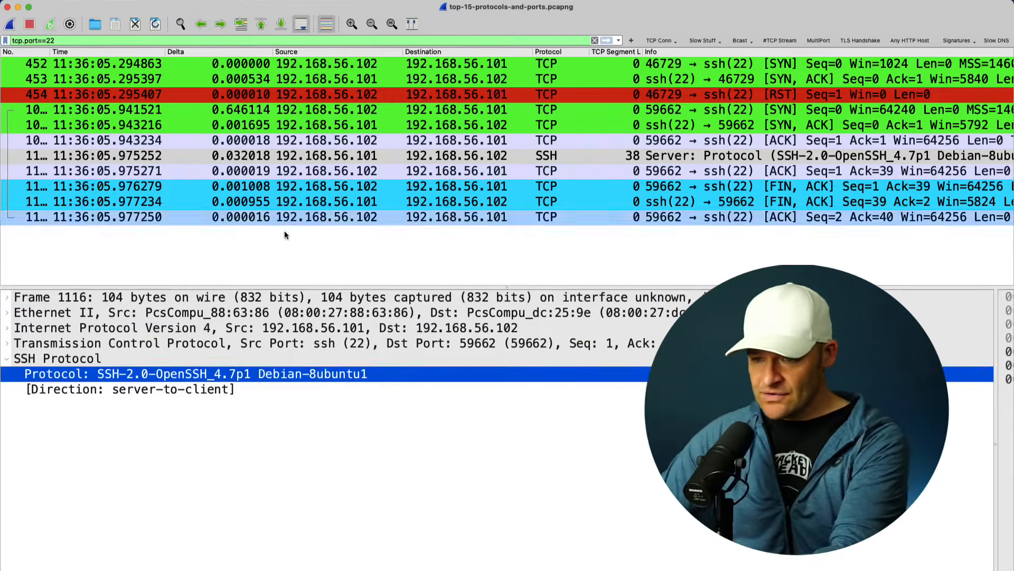
Step: Change the display filter to tcp.port==23 and apply it to isolate the Telnet traffic
left_click(94, 41)
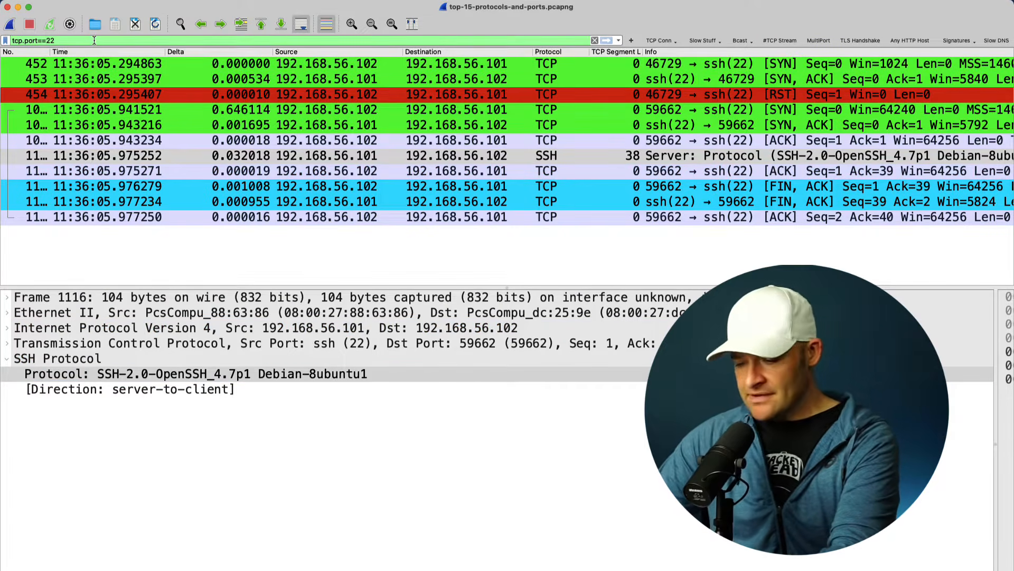
key("BackSpace")
type("3")
key("Return")
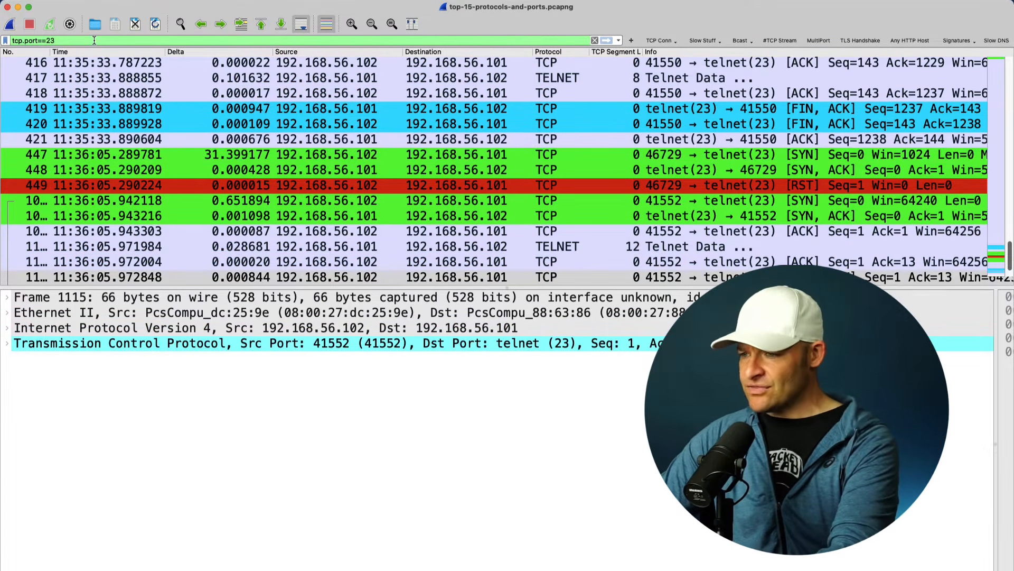
Step: Widen the raw bytes view and inspect the contents of Telnet packets 332, 334, 336 and 338
scroll(242, 162, "up", 20)
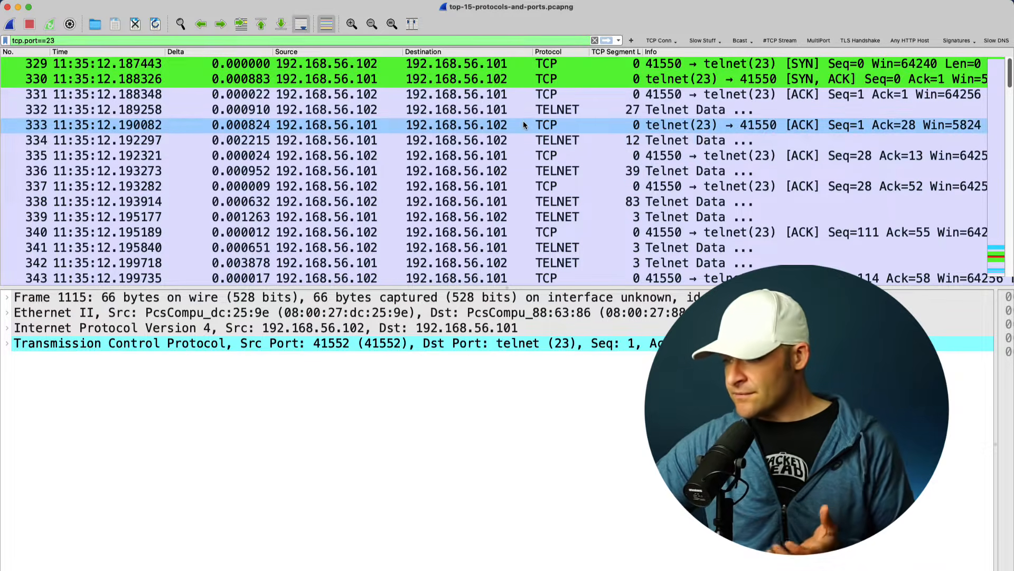
left_click(660, 111)
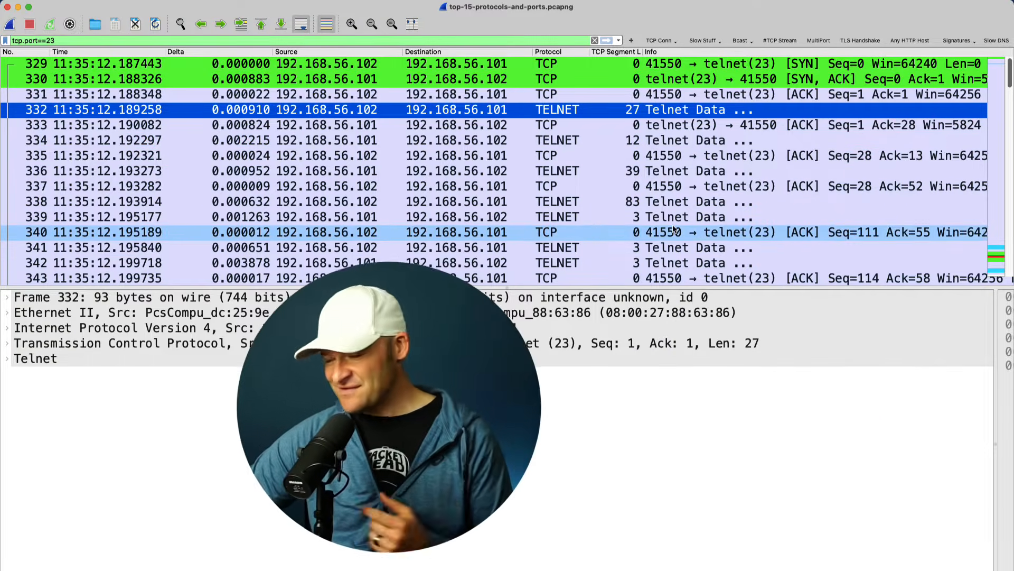
left_click_drag(996, 444, 375, 471)
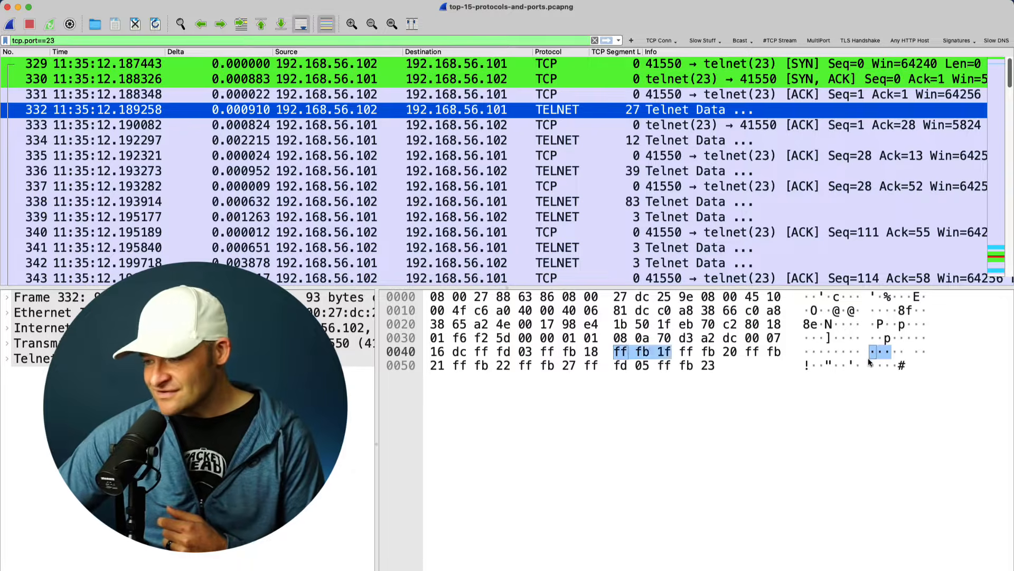
left_click(665, 140)
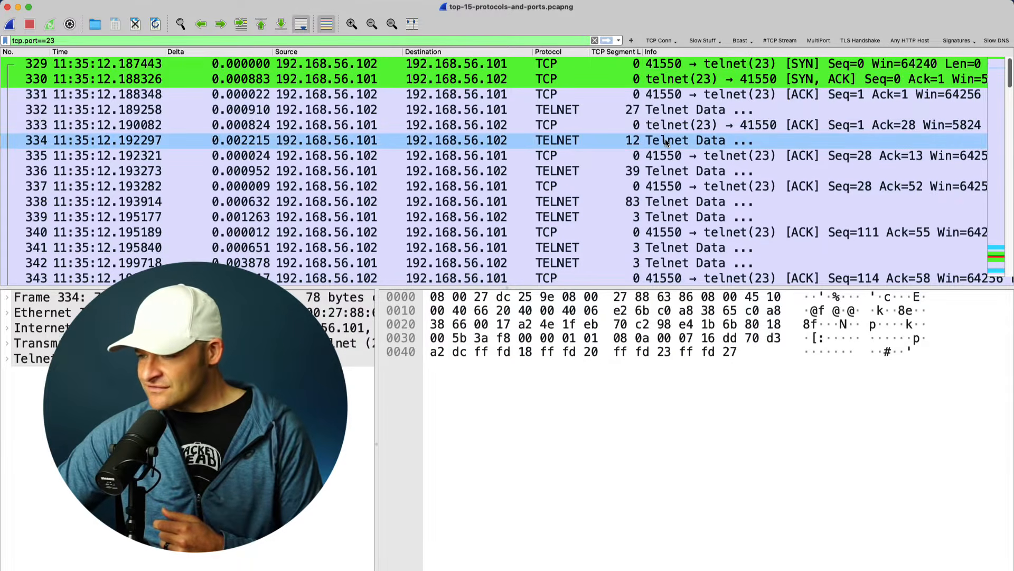
left_click(665, 170)
left_click(665, 204)
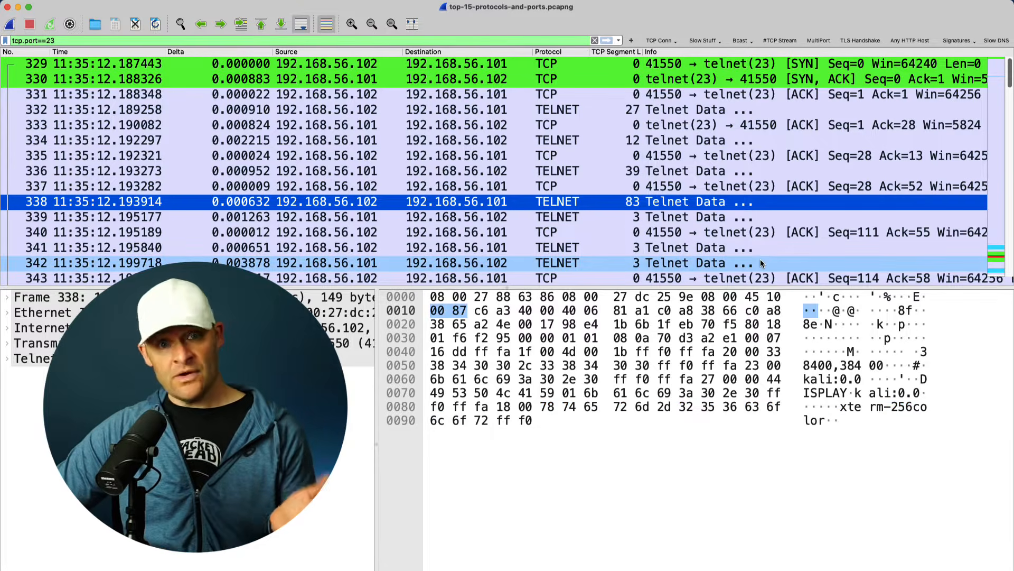
Step: Inspect the raw bytes of packets 339 to 342 and read through the full payload of Telnet packet 344
left_click(711, 217)
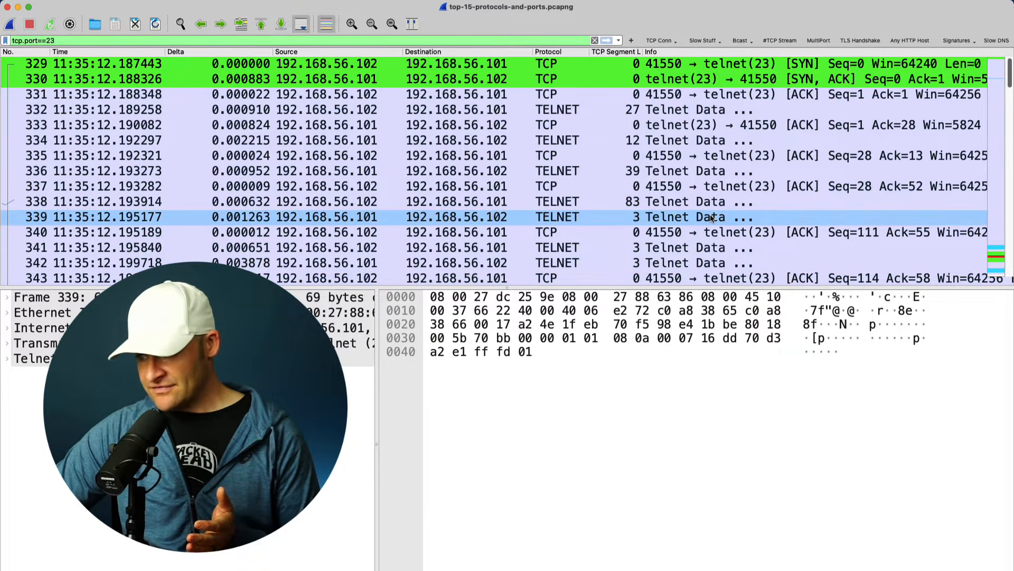
left_click(711, 233)
left_click(711, 248)
left_click(709, 263)
scroll(708, 264, "down", 4)
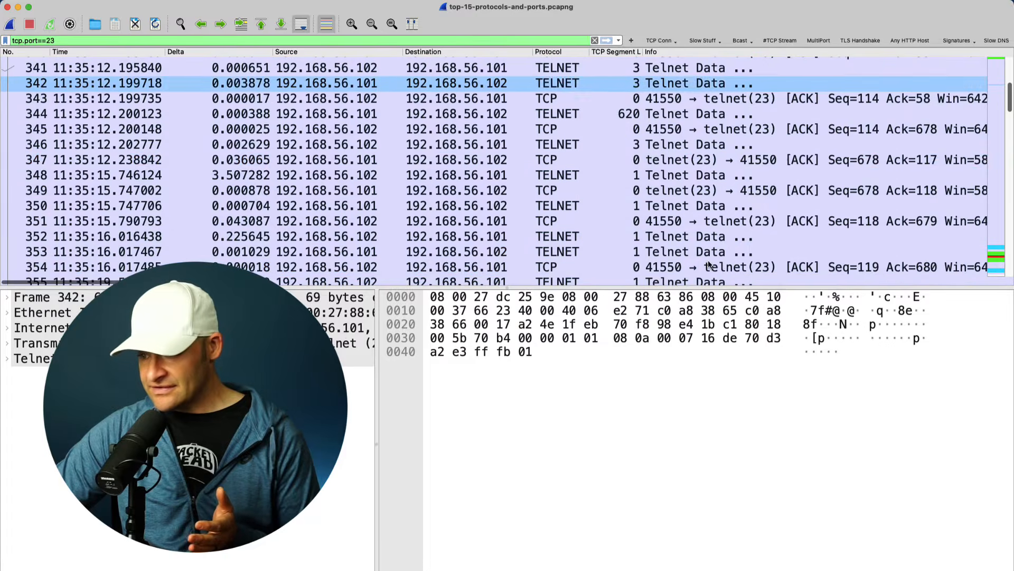
left_click(687, 119)
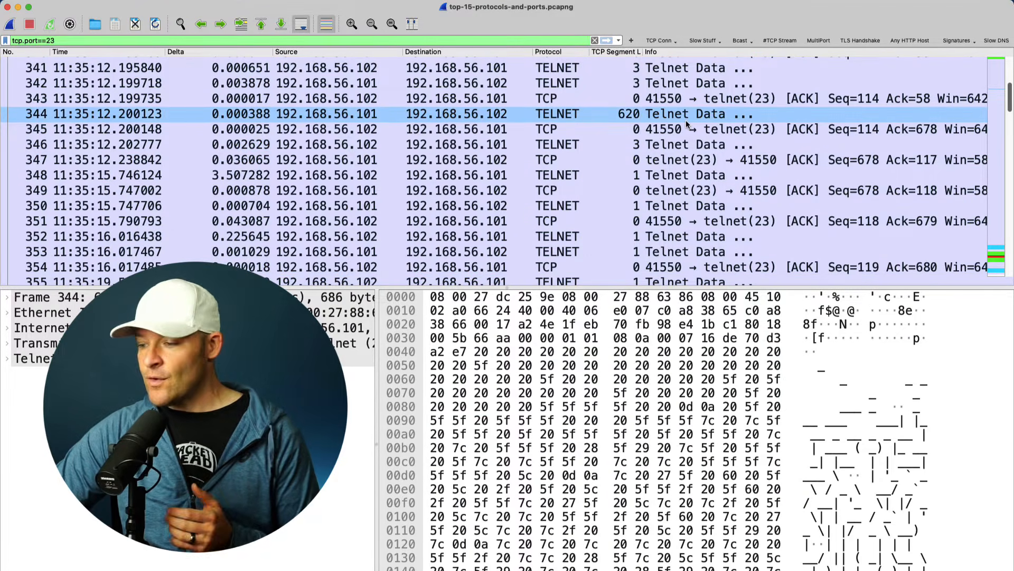
scroll(833, 416, "down", 5)
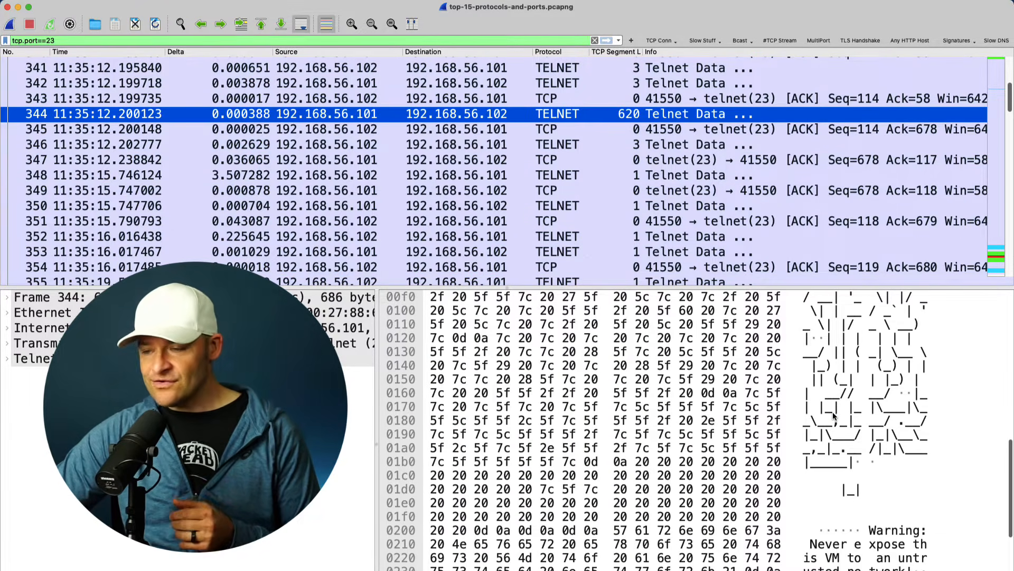
Step: Follow the TCP stream of Telnet packet 344 to show the whole conversation as readable text
right_click(578, 116)
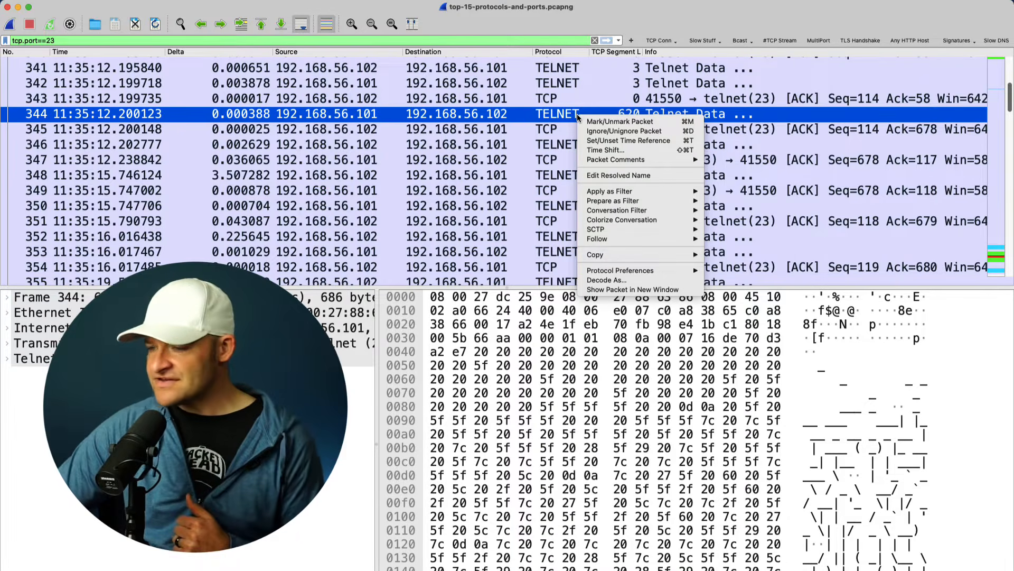
mouse_move(647, 238)
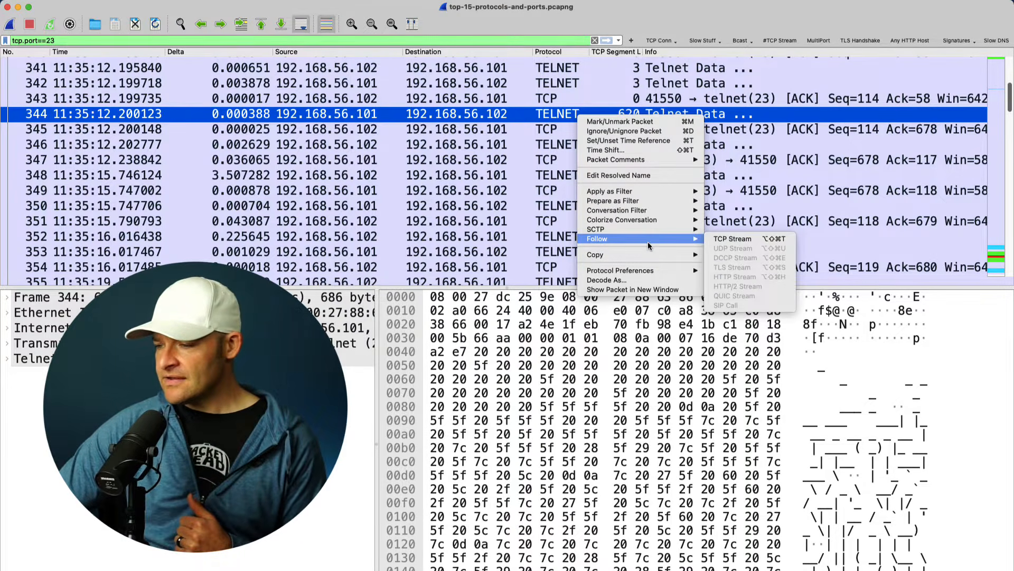
left_click(734, 240)
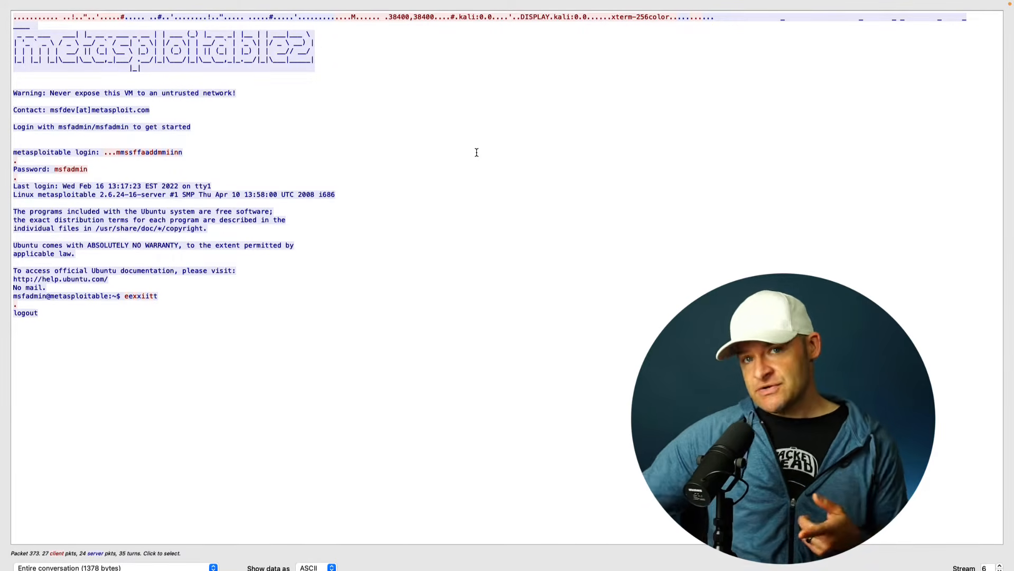
Step: Display the Telnet stream's data as Raw for a look, and switch it back to ASCII
left_click(325, 567)
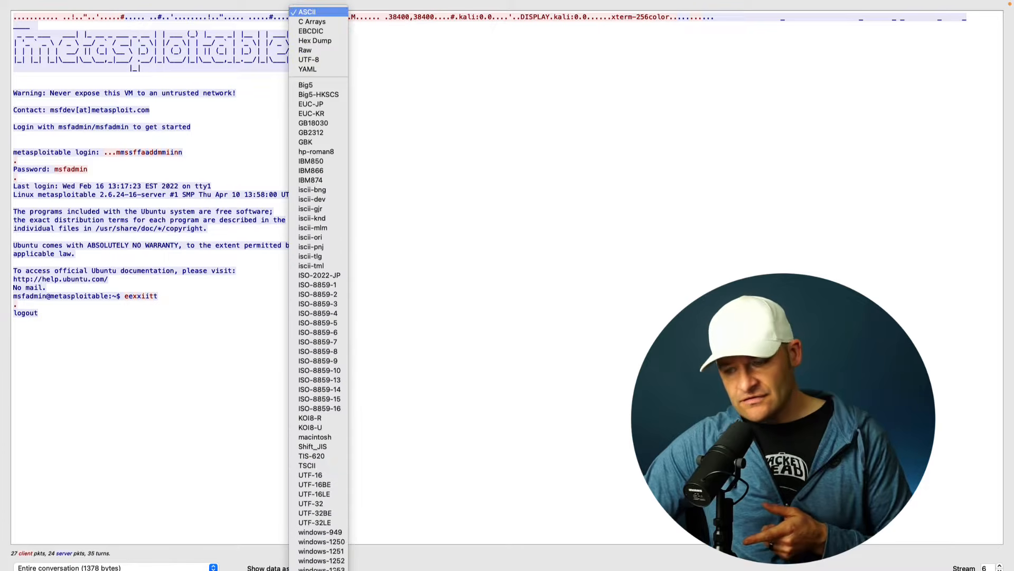
left_click(339, 49)
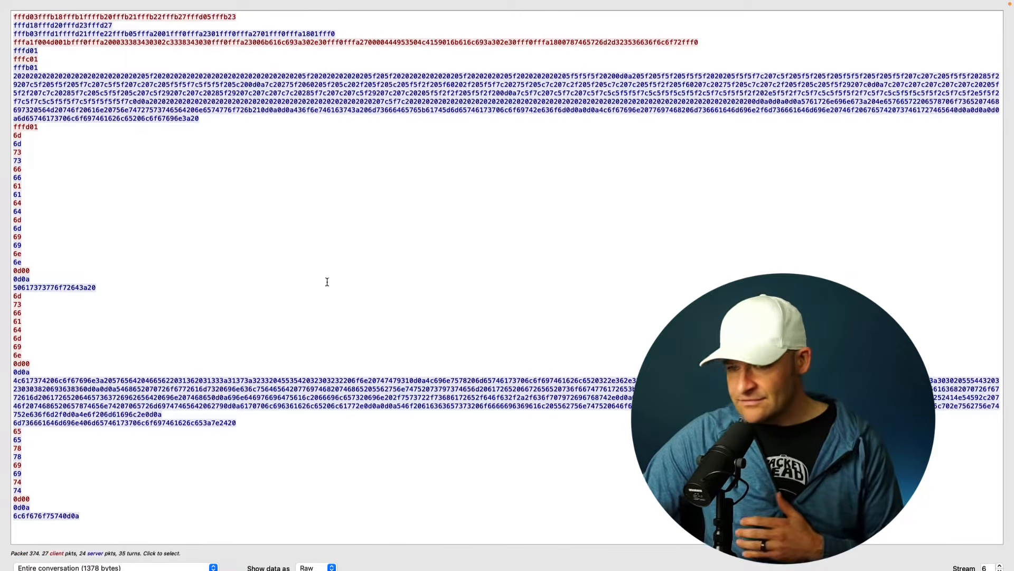
left_click(325, 564)
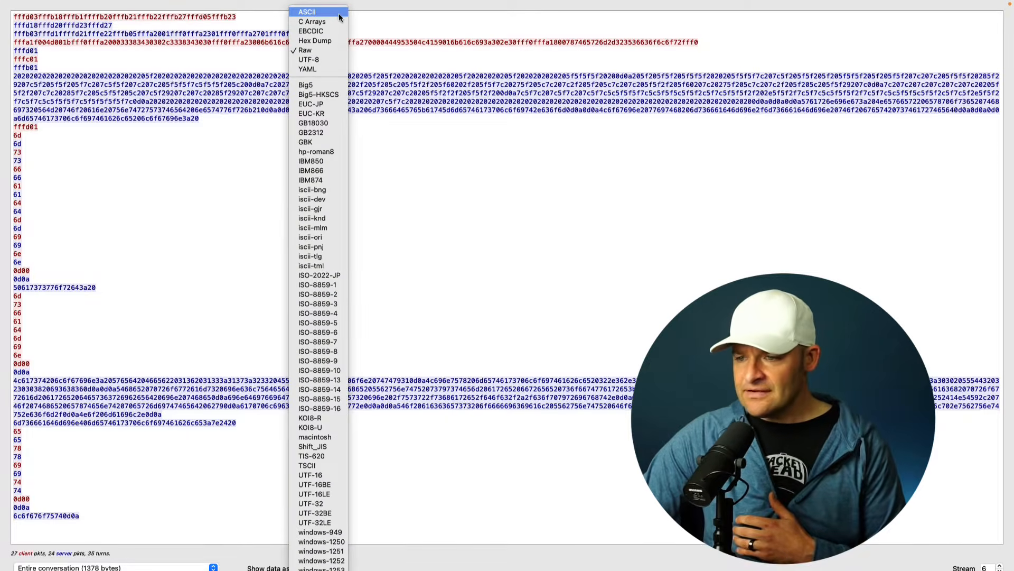
left_click(309, 11)
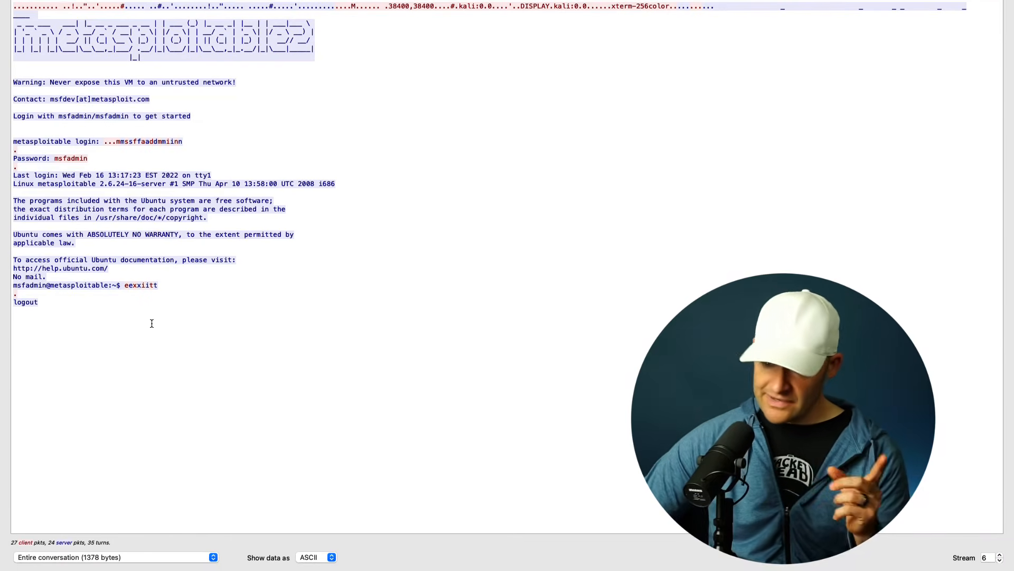
Step: Limit the Telnet stream to the client-to-server direction and examine the login name, password and exit command that were sent
left_click(213, 558)
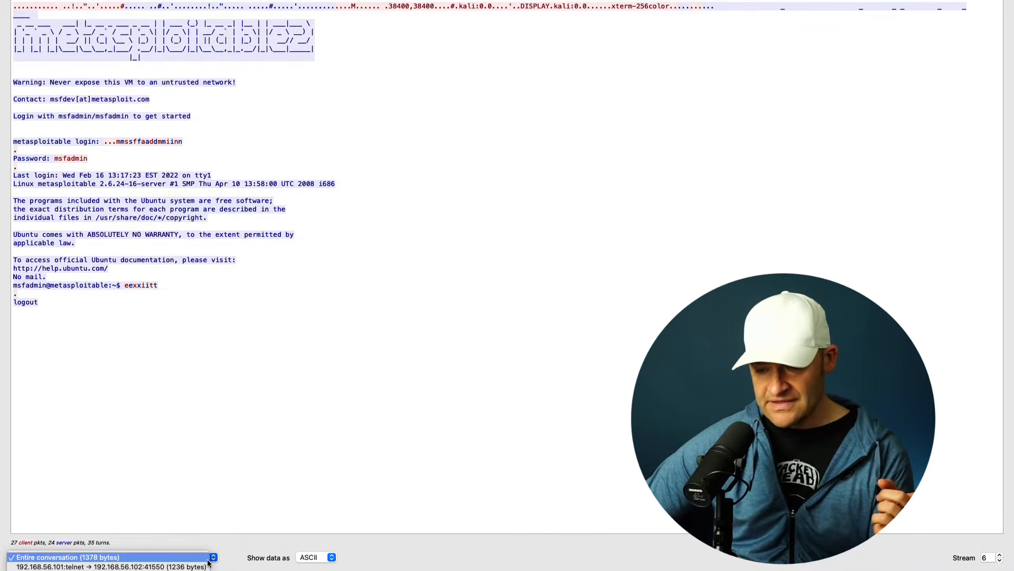
left_click(111, 570)
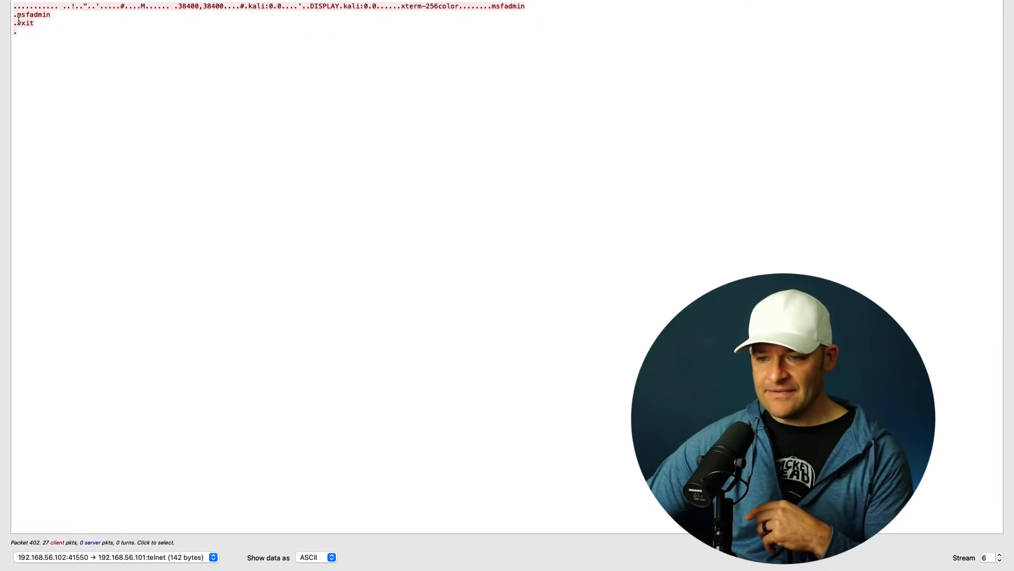
mouse_move(18, 16)
left_mouse_down()
mouse_move(48, 15)
mouse_move(22, 24)
mouse_move(34, 23)
left_mouse_up()
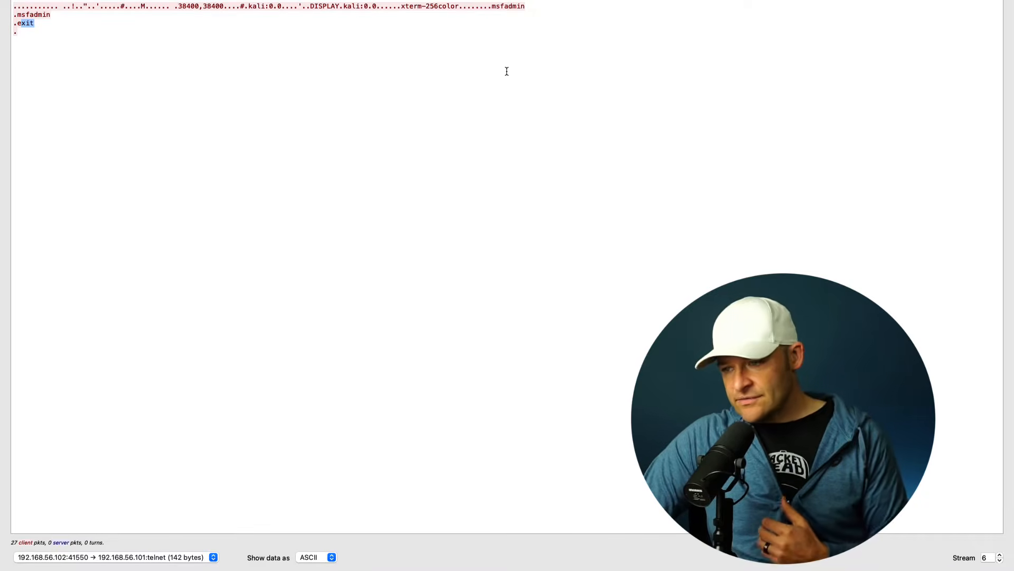
left_click_drag(492, 6, 512, 5)
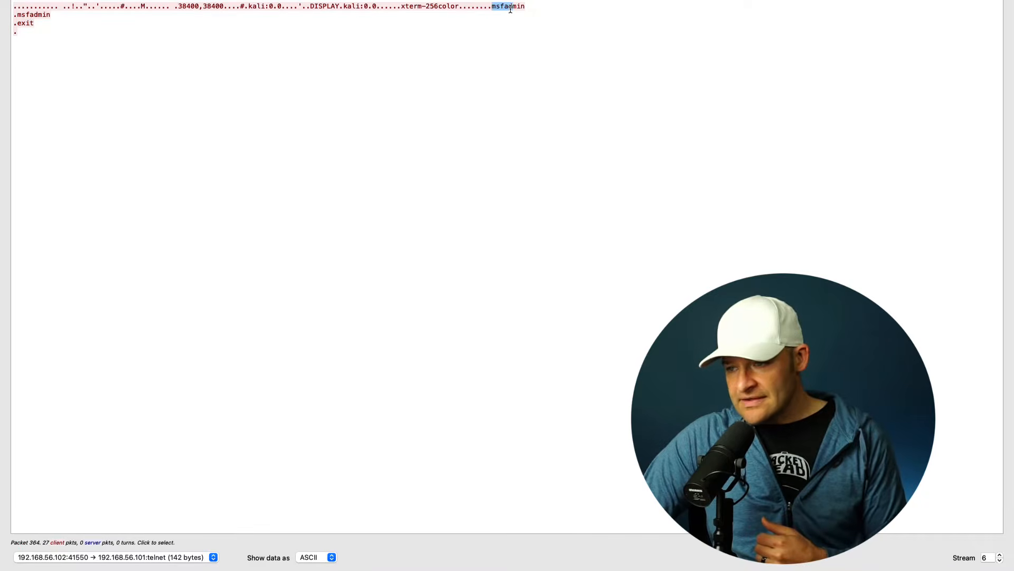
double_click(24, 15)
left_click(28, 24)
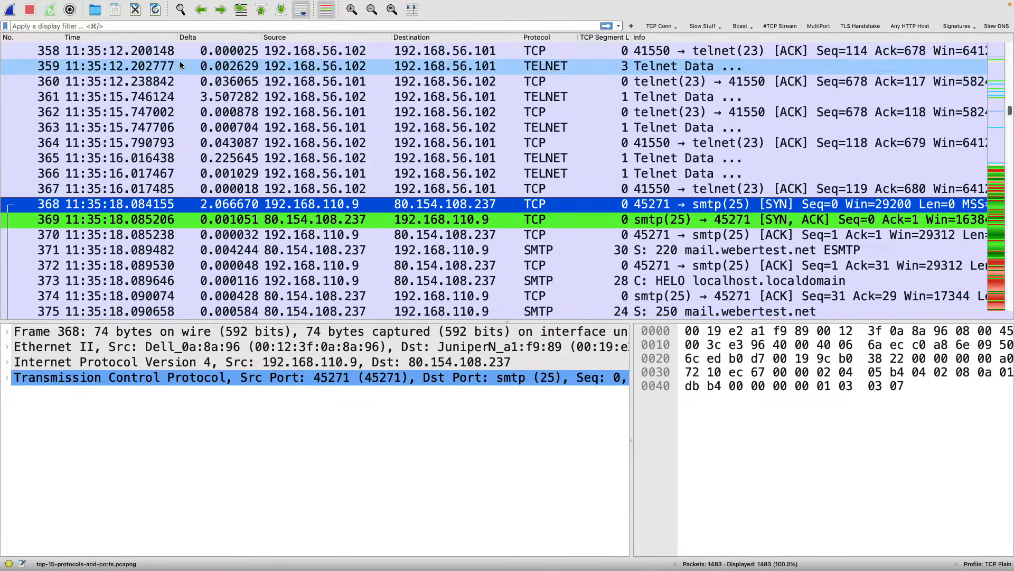
Step: Enter the display filter tcp.port==25 and apply it to isolate the SMTP traffic
left_click(160, 27)
type("tcp.port")
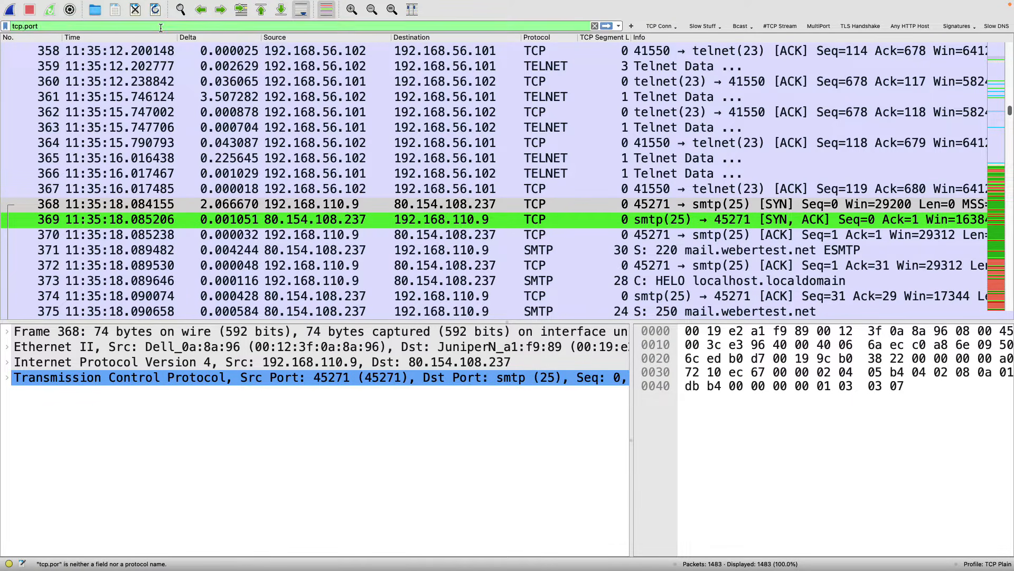
type("==25")
key("Return")
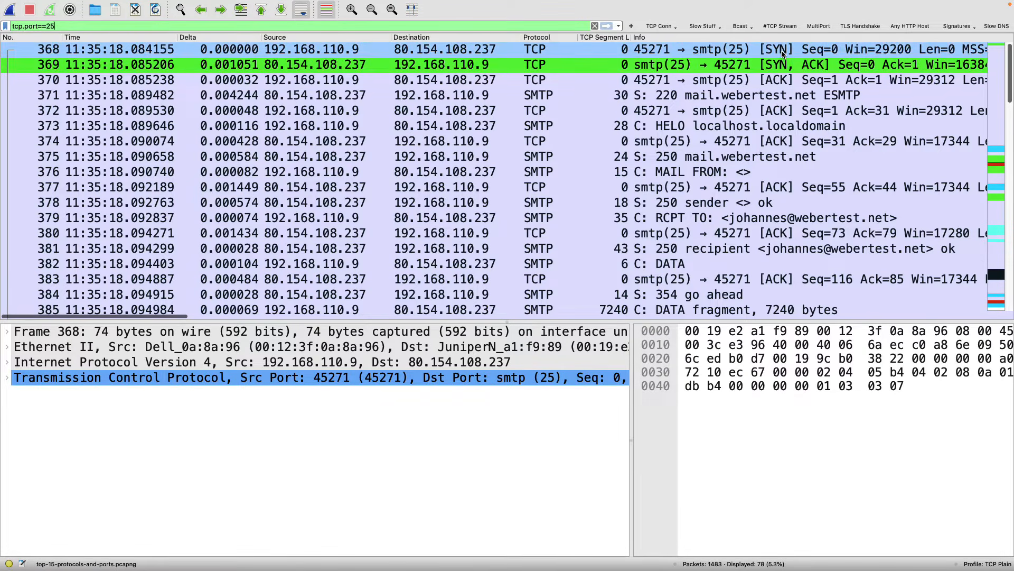
Step: Expand Simple Mail Transfer Protocol in packet 371 and inspect the server's 220 response line
left_click(775, 99)
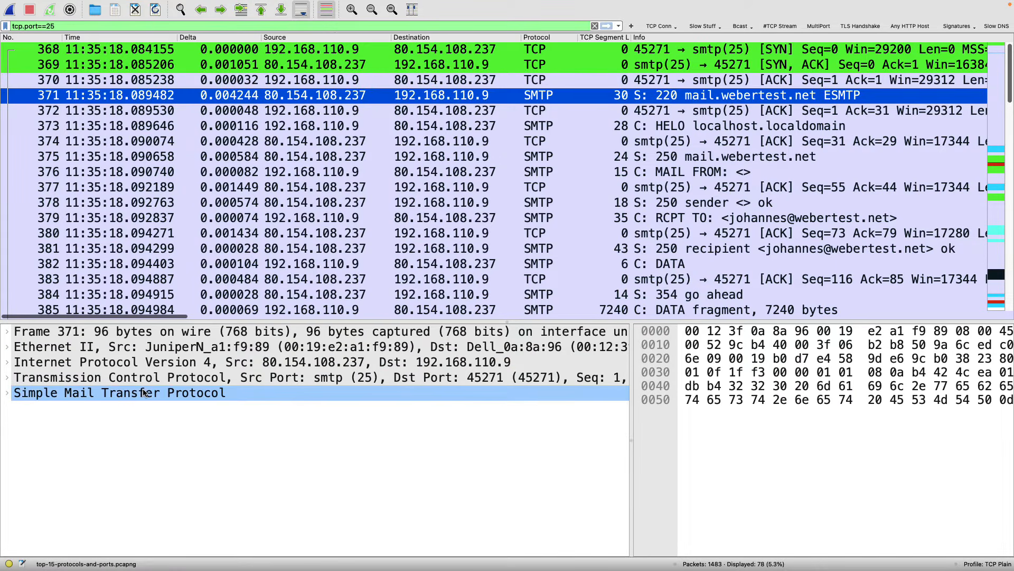
left_click(7, 394)
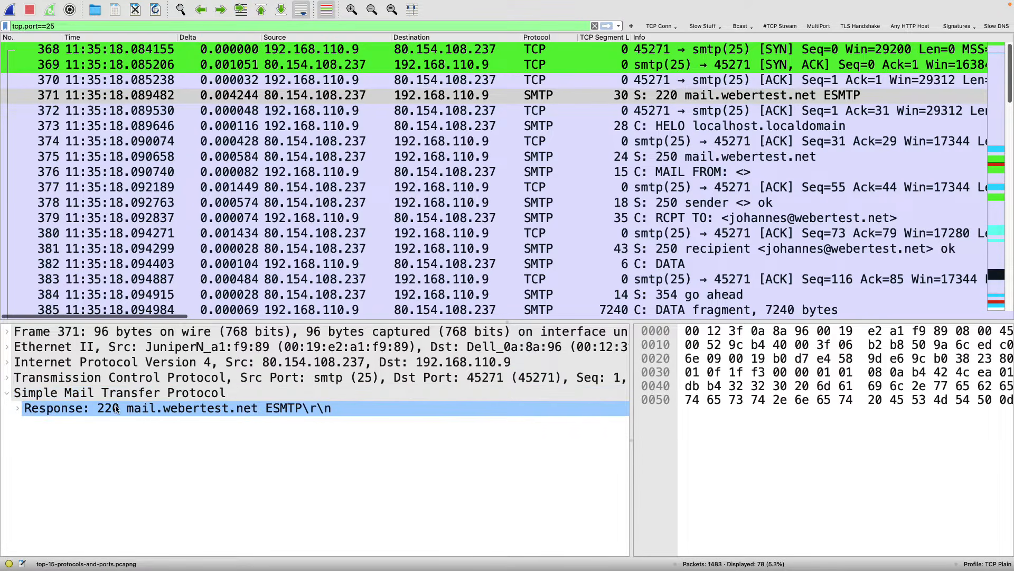
left_click(238, 409)
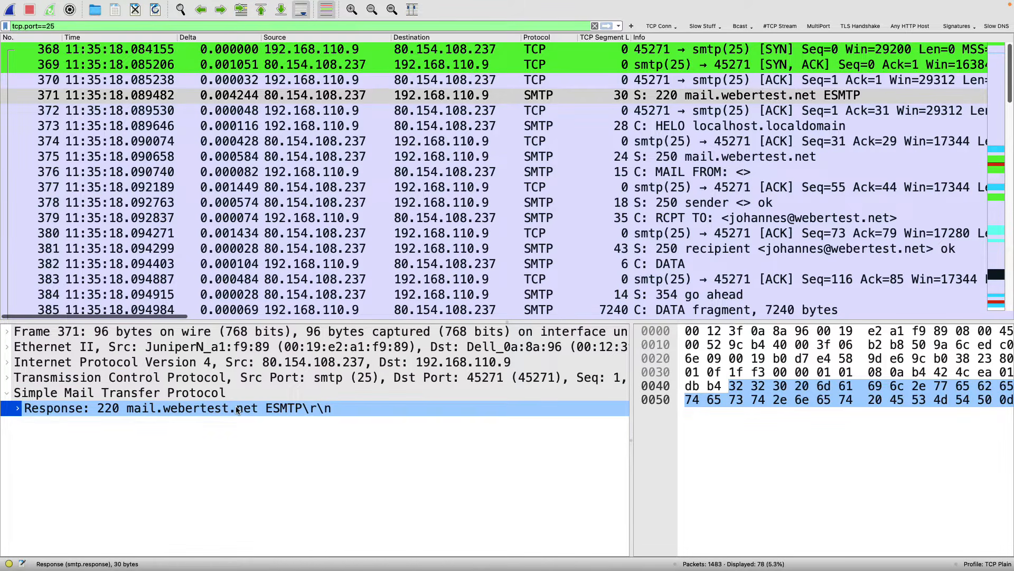
Step: Follow the TCP stream of SMTP packet 373, the client's HELO command
left_click(608, 128)
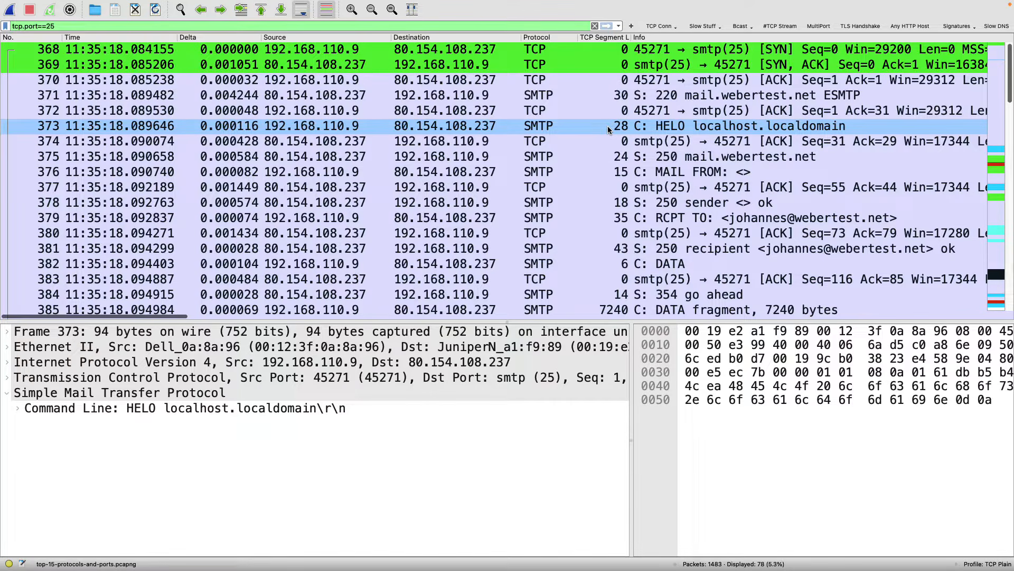
right_click(608, 126)
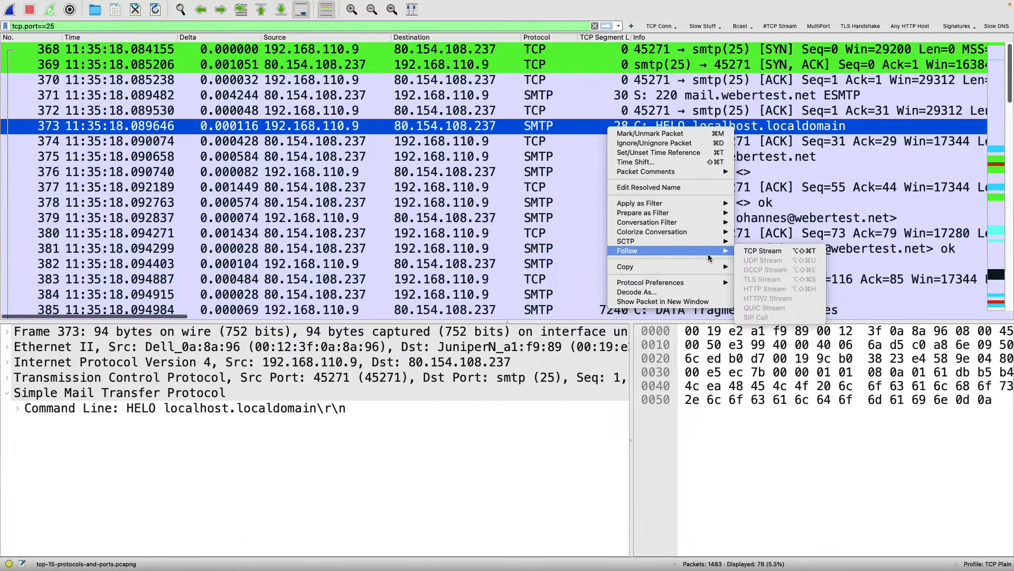
mouse_move(708, 251)
left_click(750, 250)
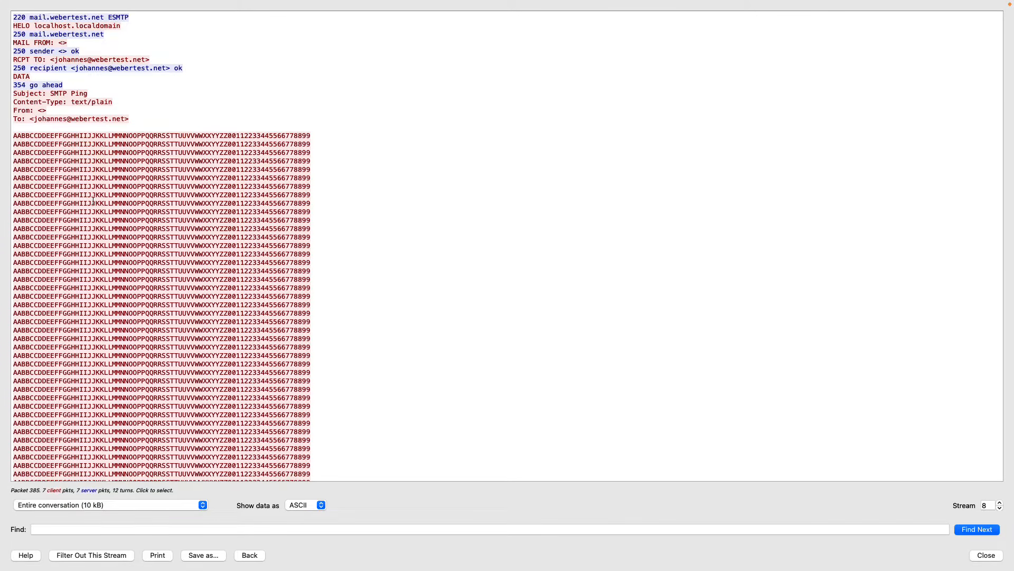
Step: Examine the message body, recipient line, acceptance reply and server name in the SMTP stream, and close the stream view
left_click_drag(92, 205, 213, 346)
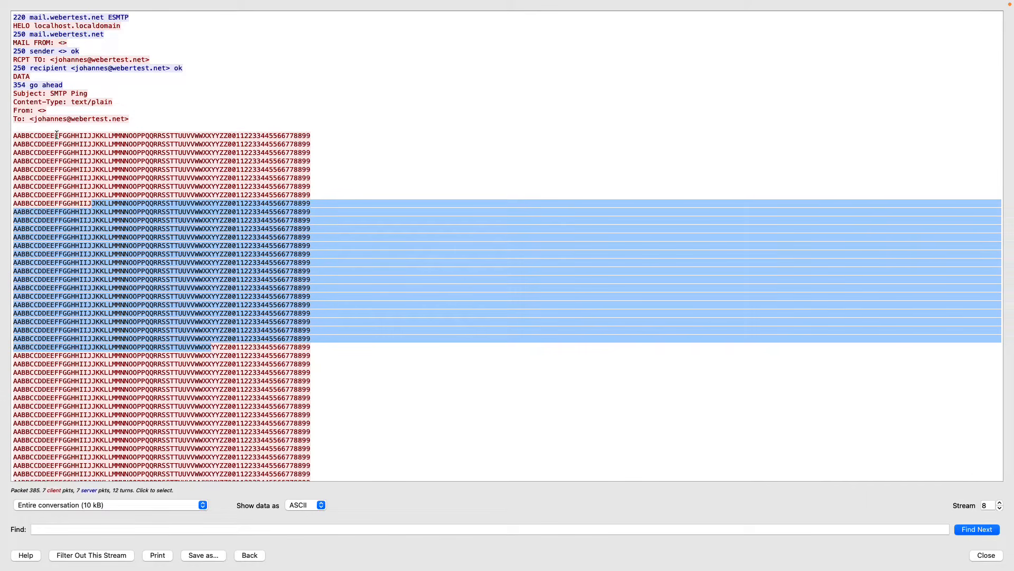
left_click_drag(34, 120, 131, 121)
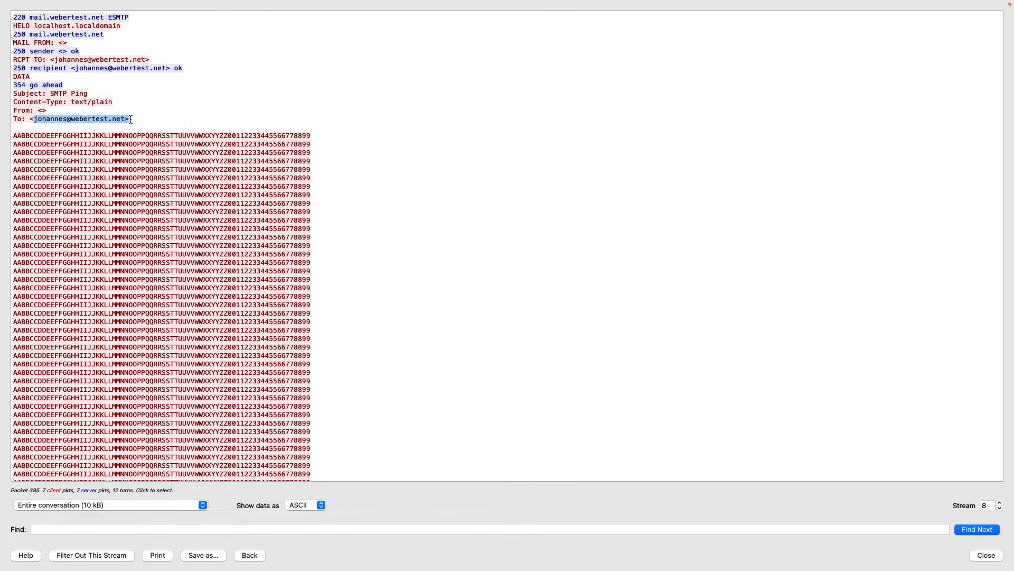
scroll(150, 264, "down", 15)
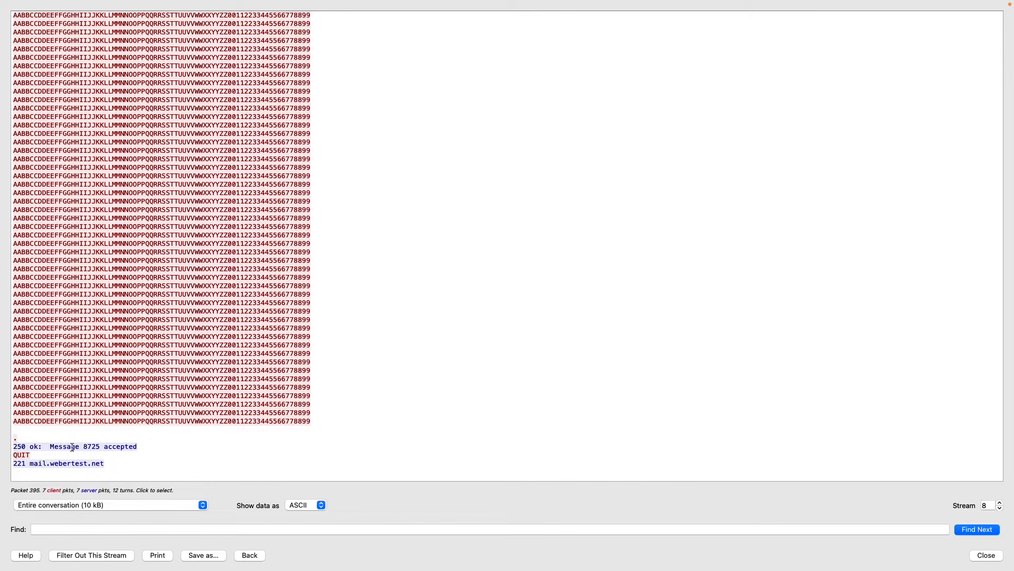
left_click_drag(50, 447, 151, 446)
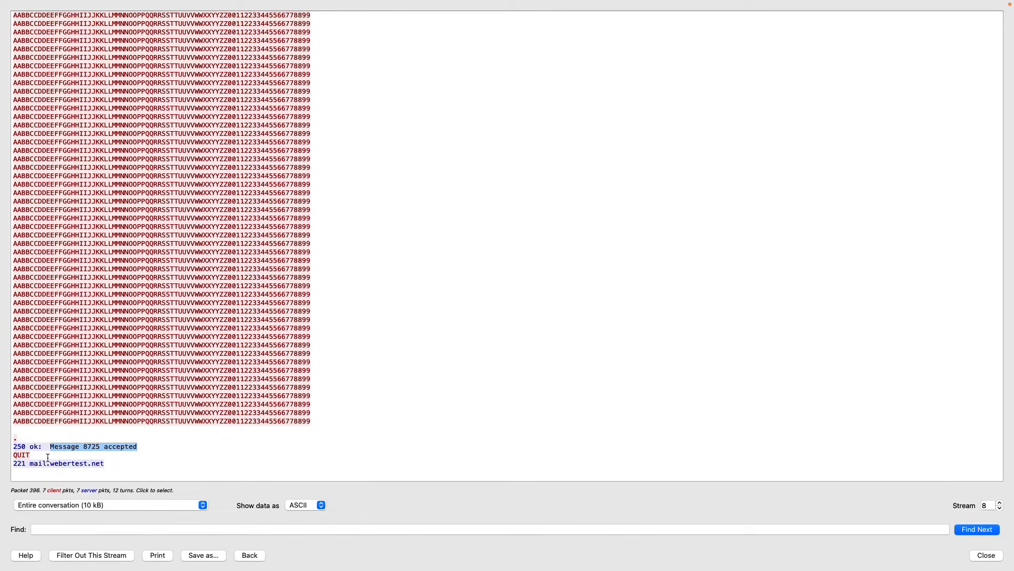
left_click_drag(30, 463, 103, 463)
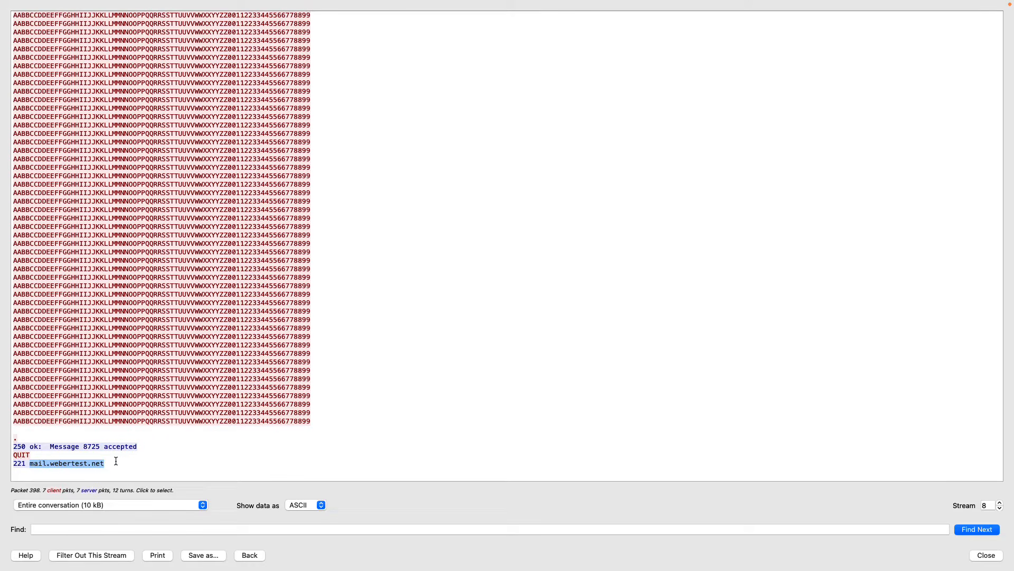
key("Escape")
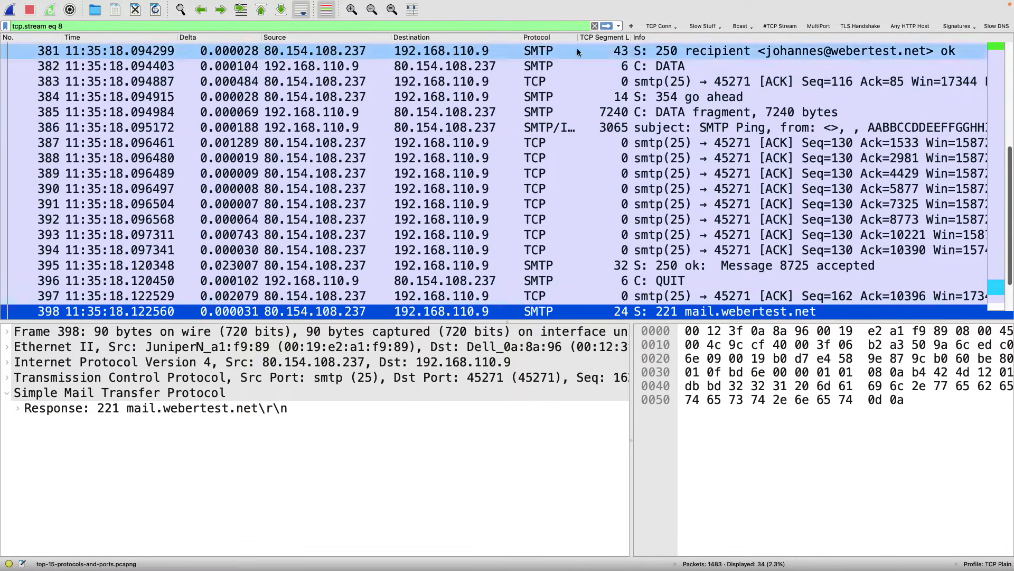
Step: Clear the stream filter and apply tcp.port==25 again to list all SMTP connections
left_click(594, 26)
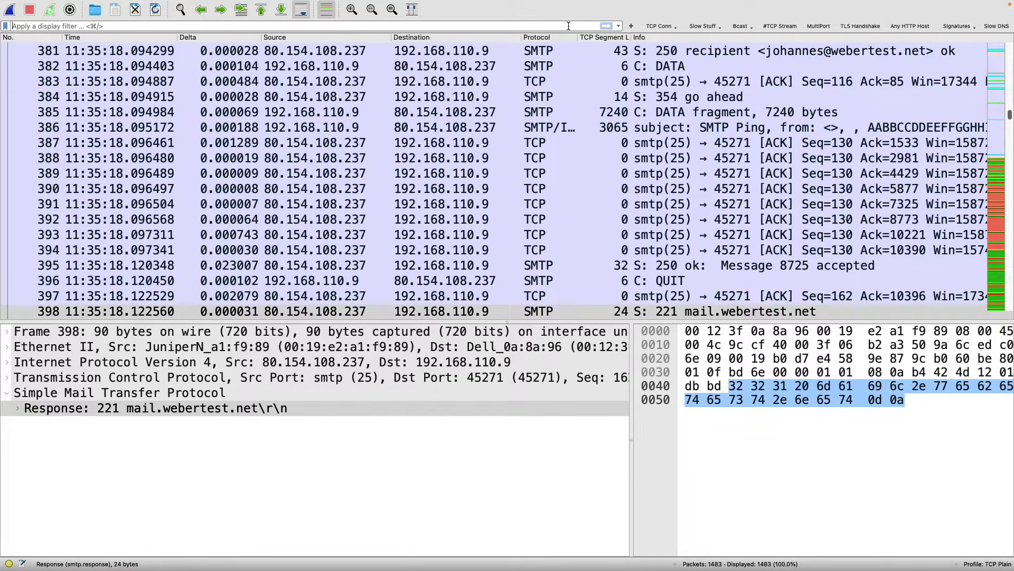
type("tcp.port")
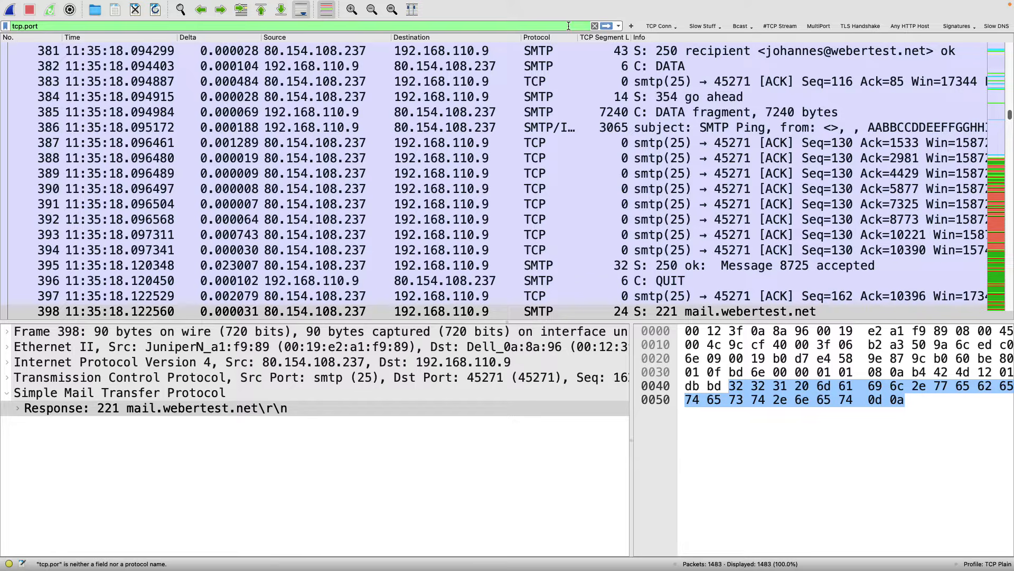
type("==25")
key("Return")
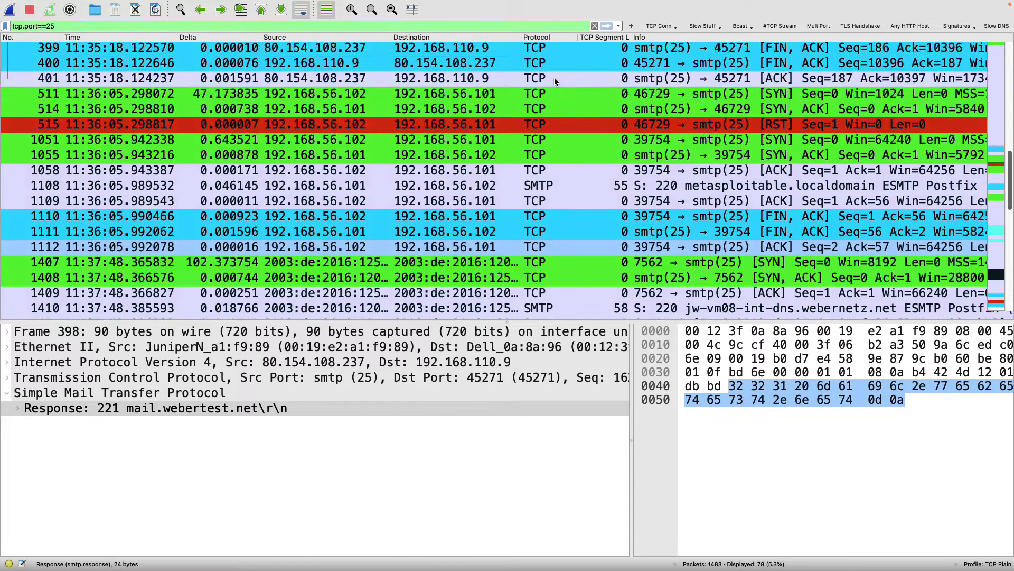
Step: Apply a TCP conversation filter based on packet 1407 to isolate the IPv6 SMTP connection from port 7562
scroll(554, 77, "down", 5)
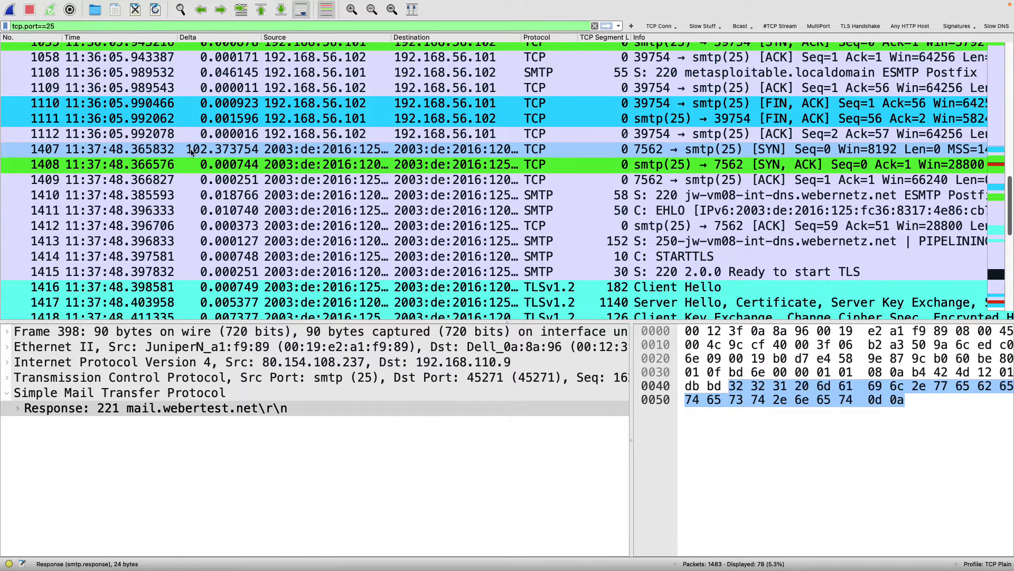
left_click(717, 153)
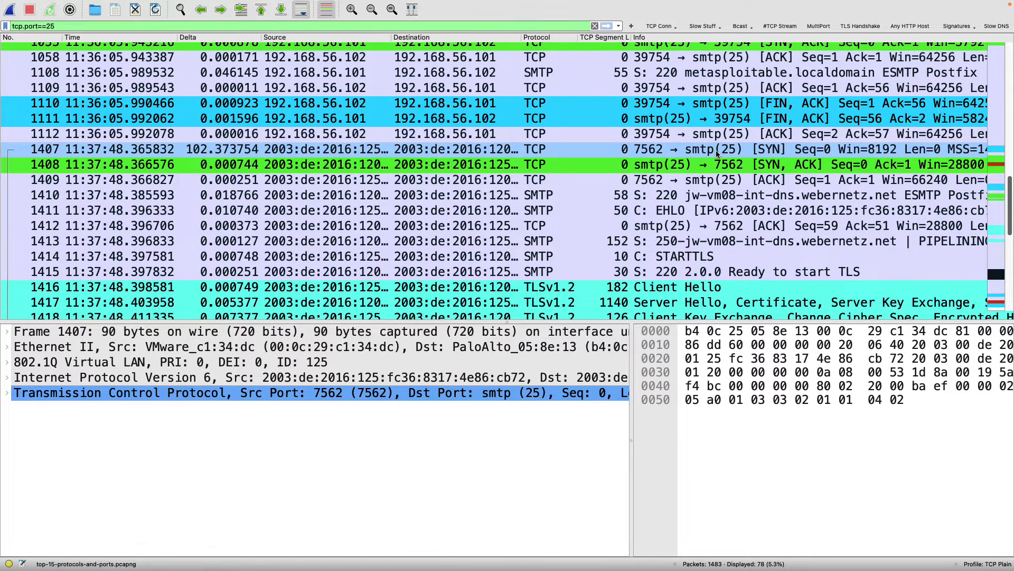
right_click(717, 153)
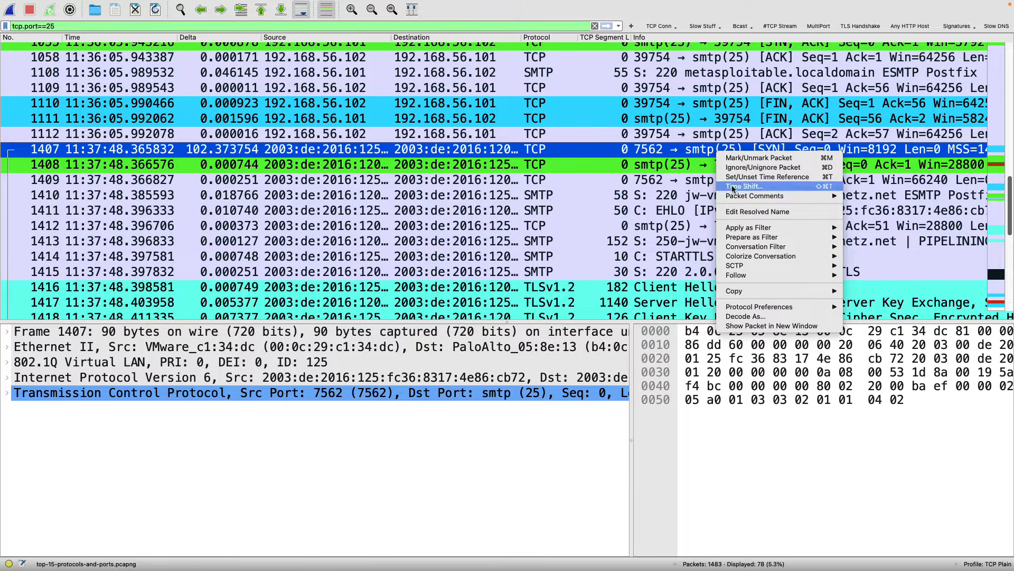
mouse_move(765, 271)
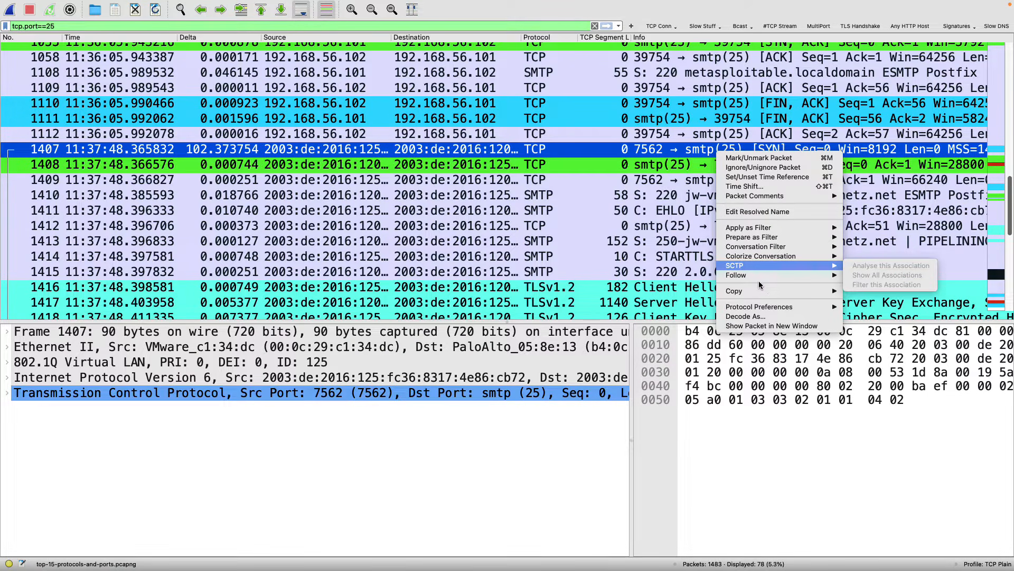
mouse_move(749, 251)
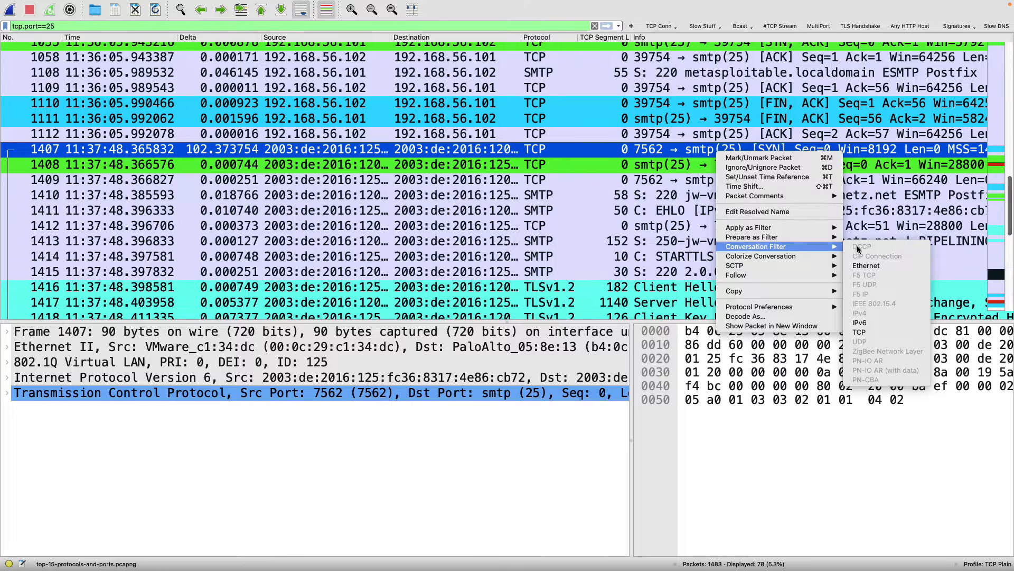
left_click(863, 334)
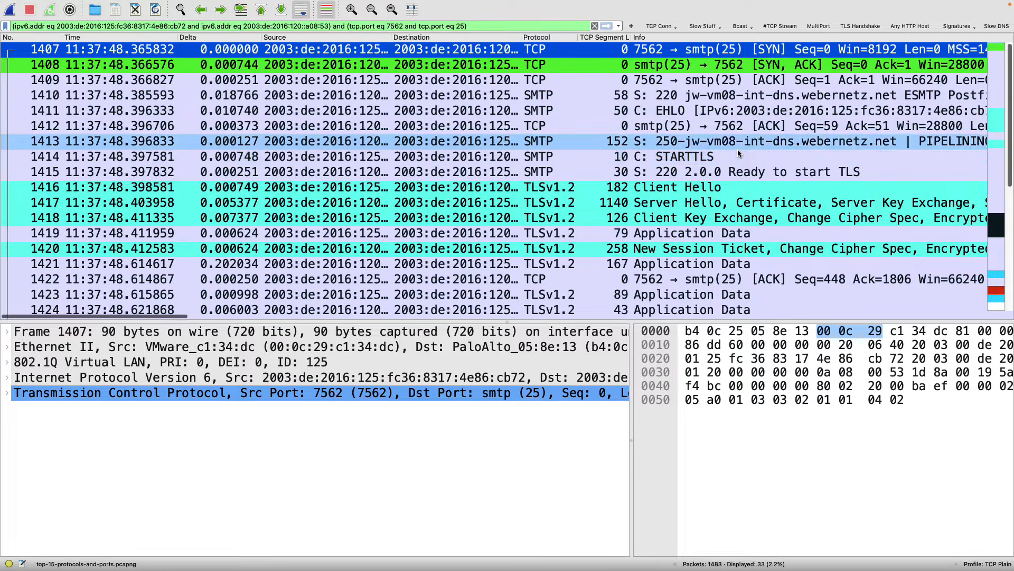
Step: Expand the server's 250 response in packet 1413 and select its STARTTLS response parameter
left_click(659, 142)
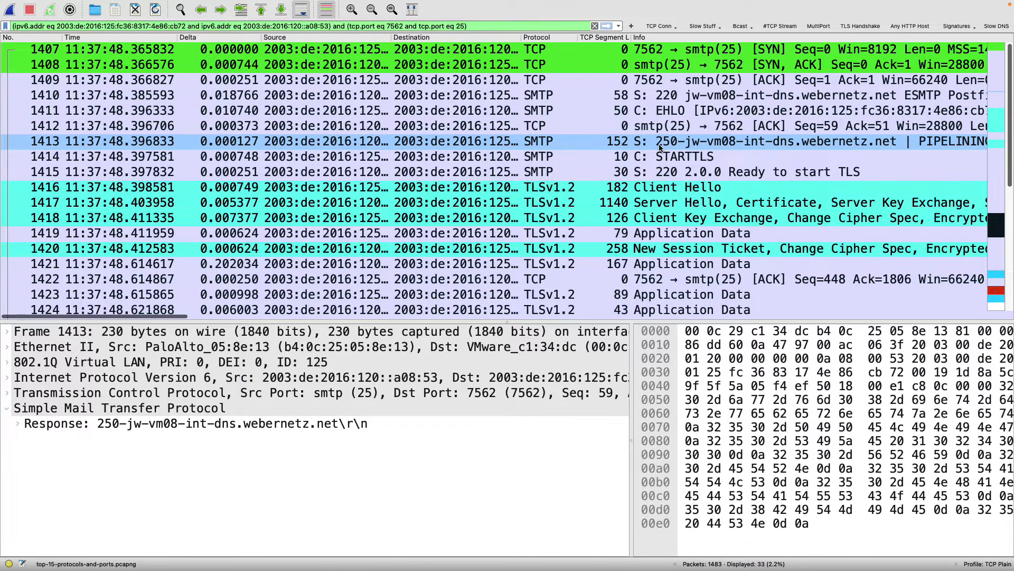
left_click(29, 425)
left_click(19, 423)
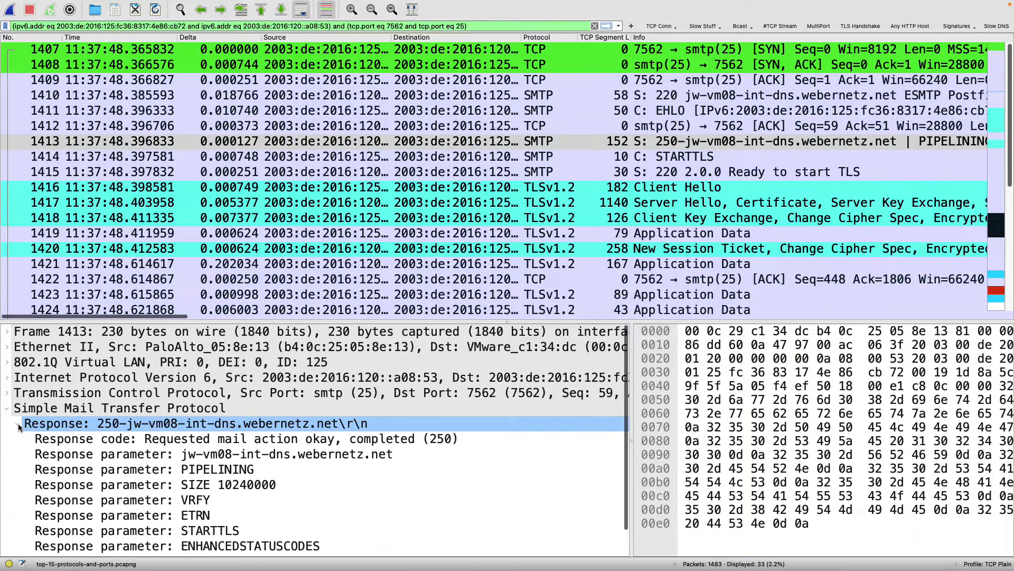
left_click(204, 533)
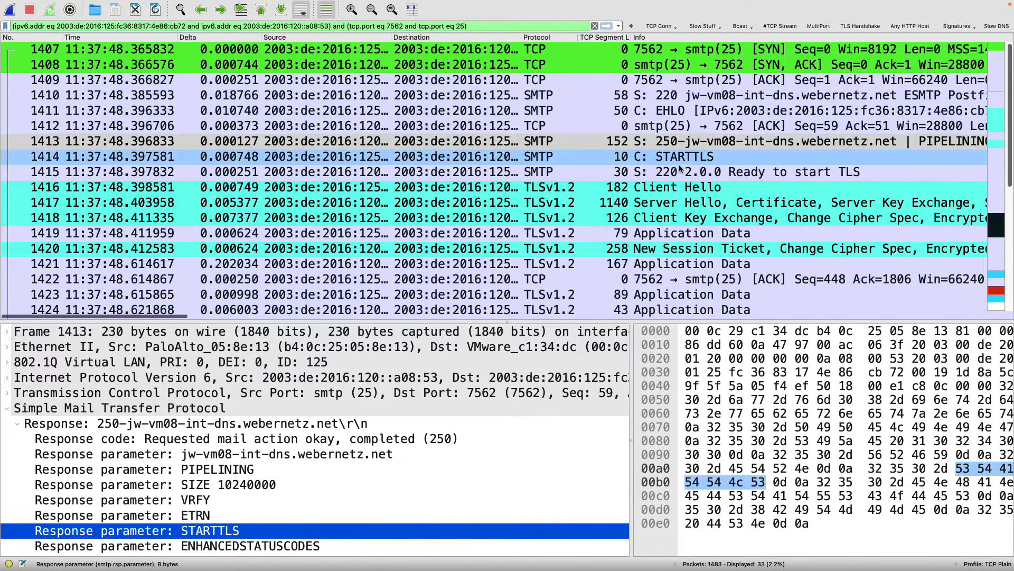
Step: Follow the TCP stream of packet 1414, the client's STARTTLS command, and examine the server's 250 capability lines and the TLS data after them
left_click(713, 156)
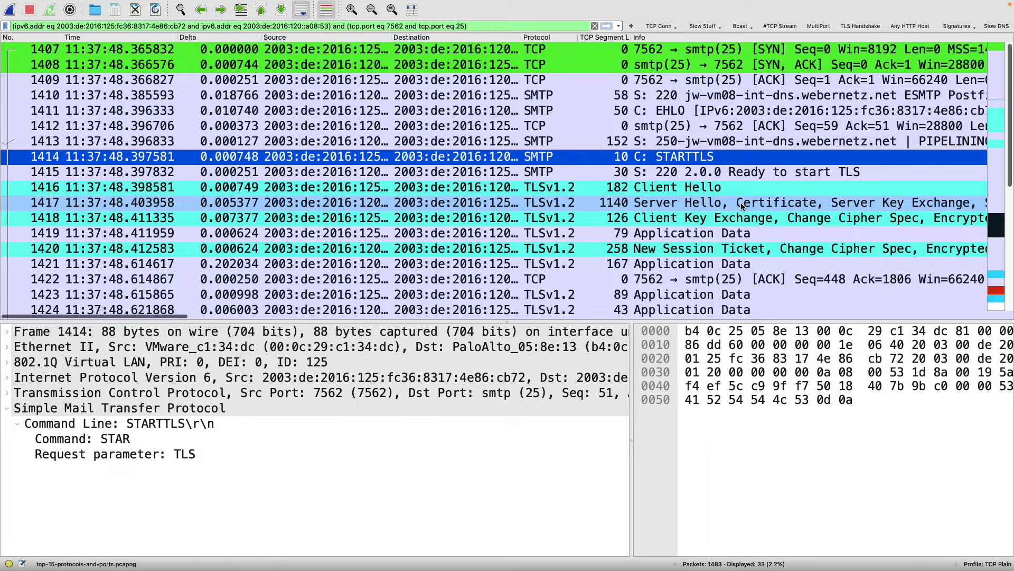
right_click(658, 156)
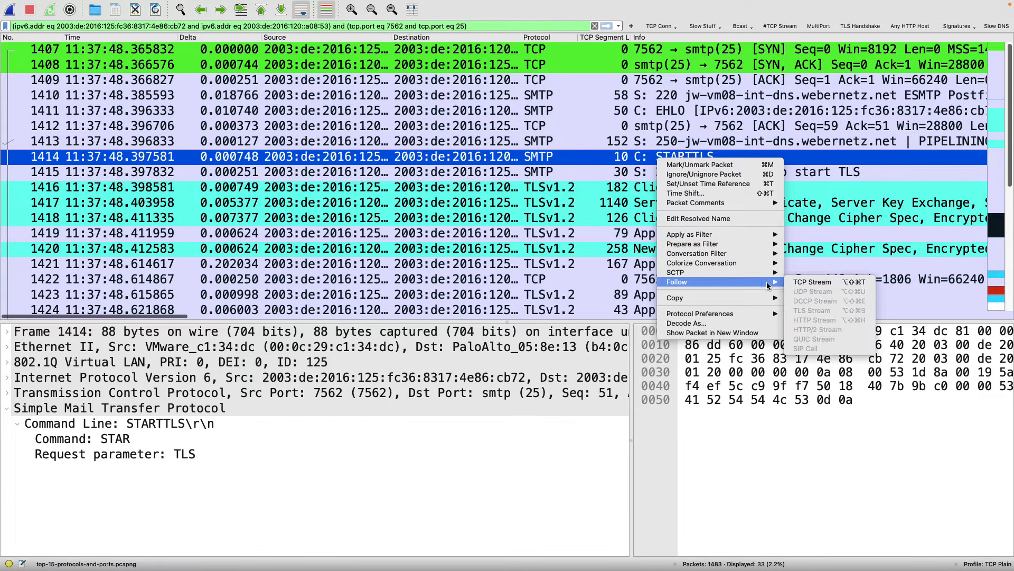
left_click(795, 282)
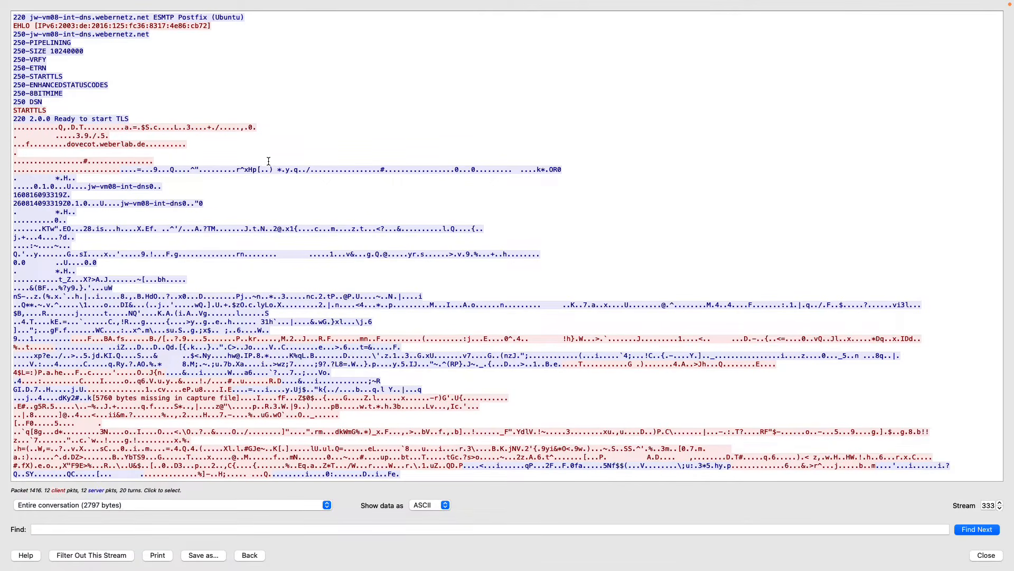
left_click_drag(63, 103, 24, 34)
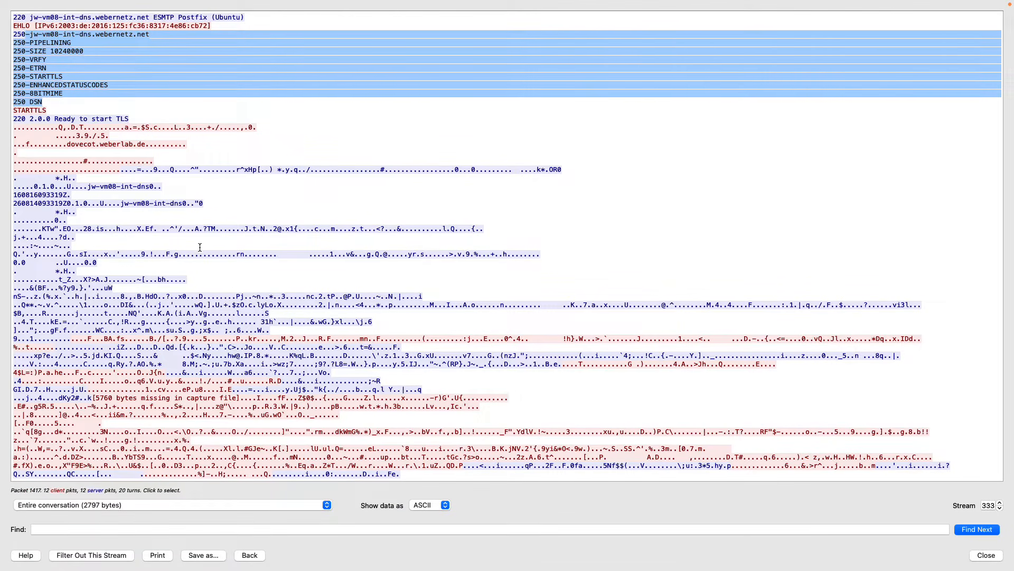
left_click_drag(131, 245, 351, 418)
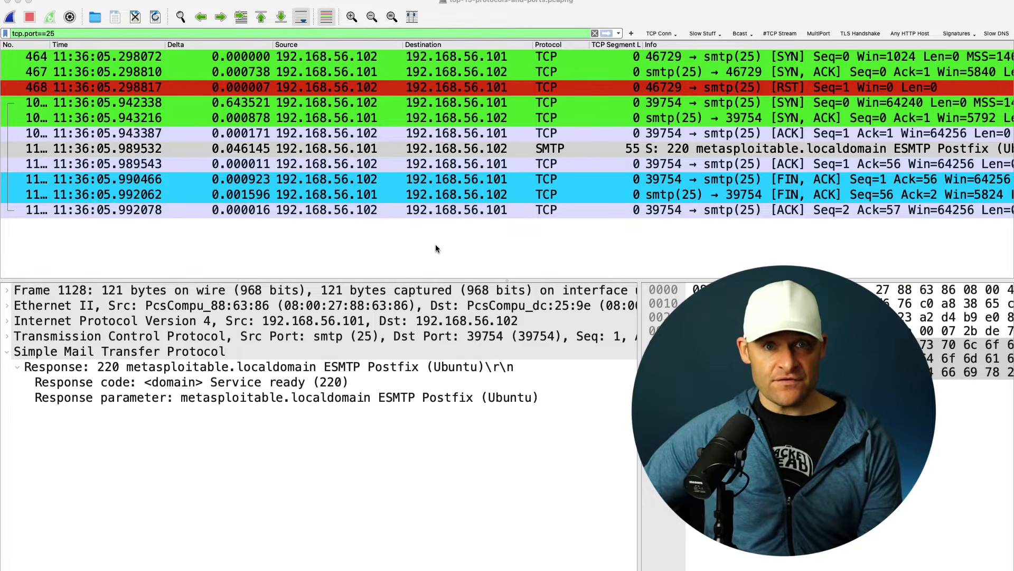
Step: Change the display filter to tcp.port==53 and apply it to list DNS connections over TCP
left_click(68, 34)
key("BackSpace")
key("BackSpace")
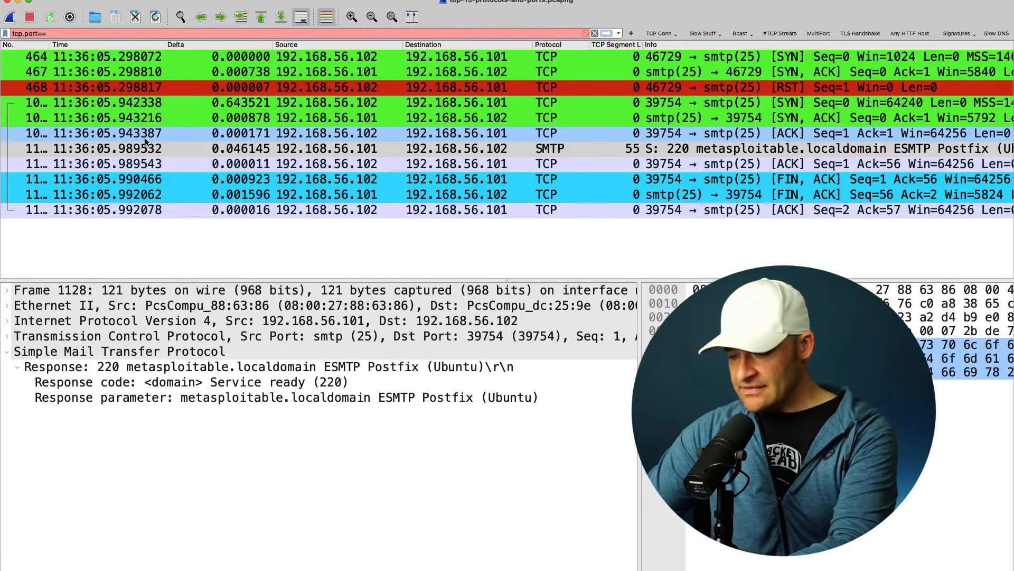
type("53")
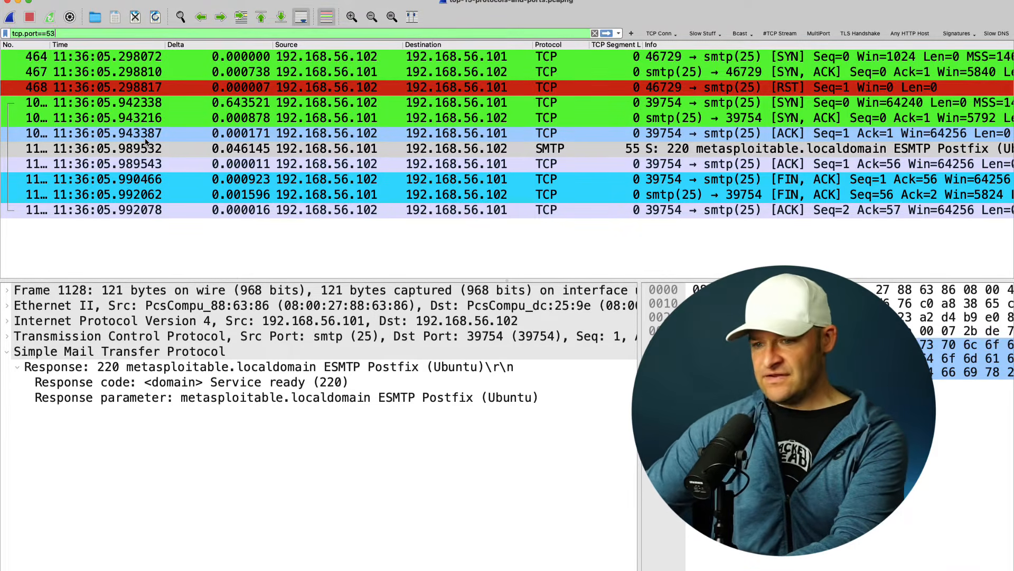
key("Return")
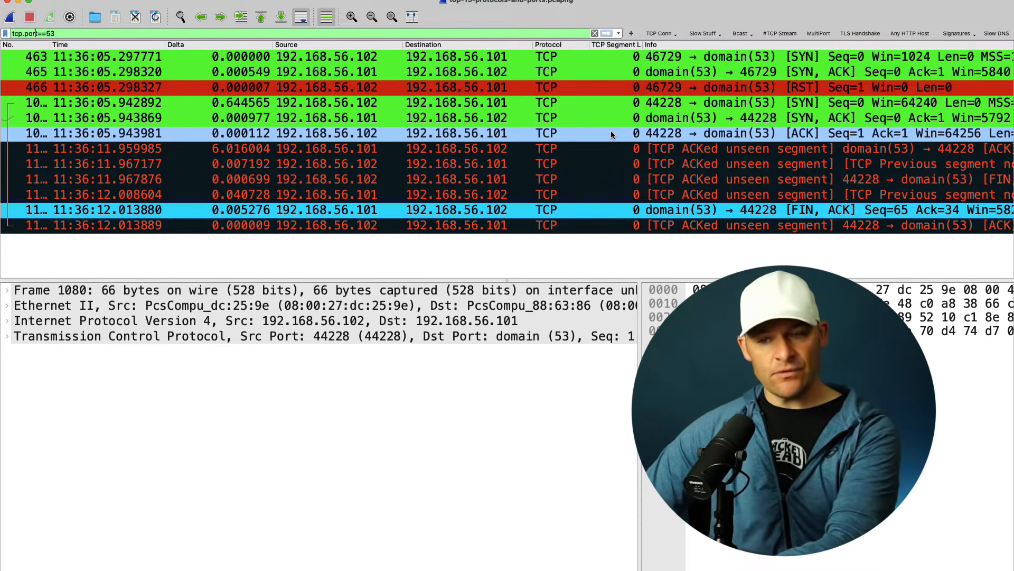
Step: Change the display filter to udp.port==53 and apply it to list DNS traffic over UDP
key("BackSpace")
key("BackSpace")
key("BackSpace")
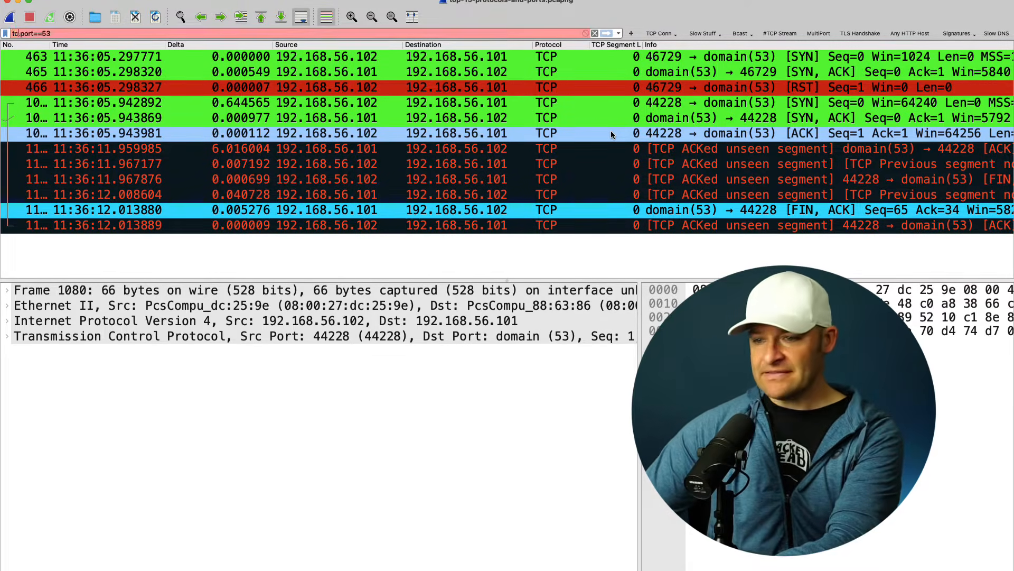
type("udp")
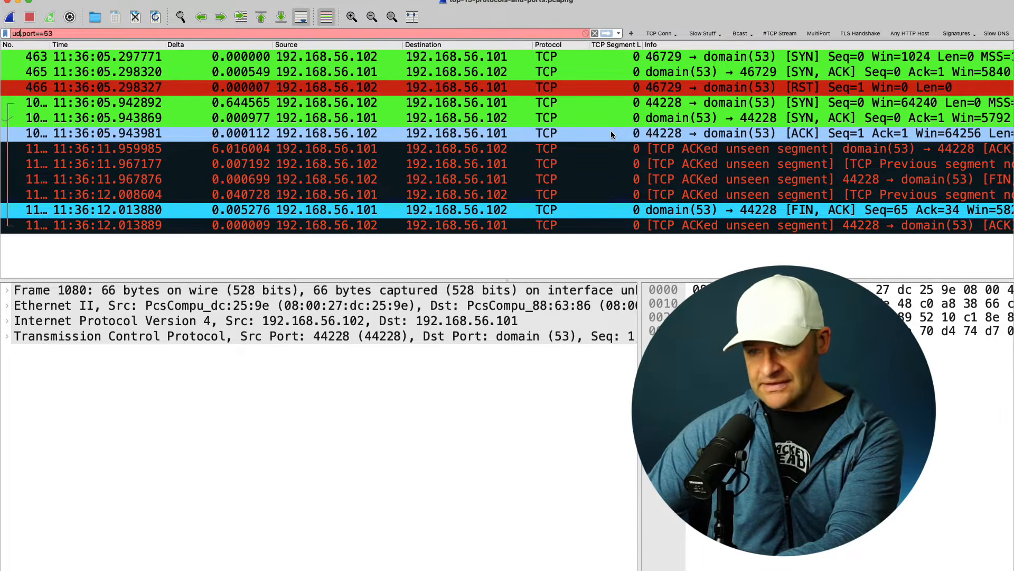
key("Return")
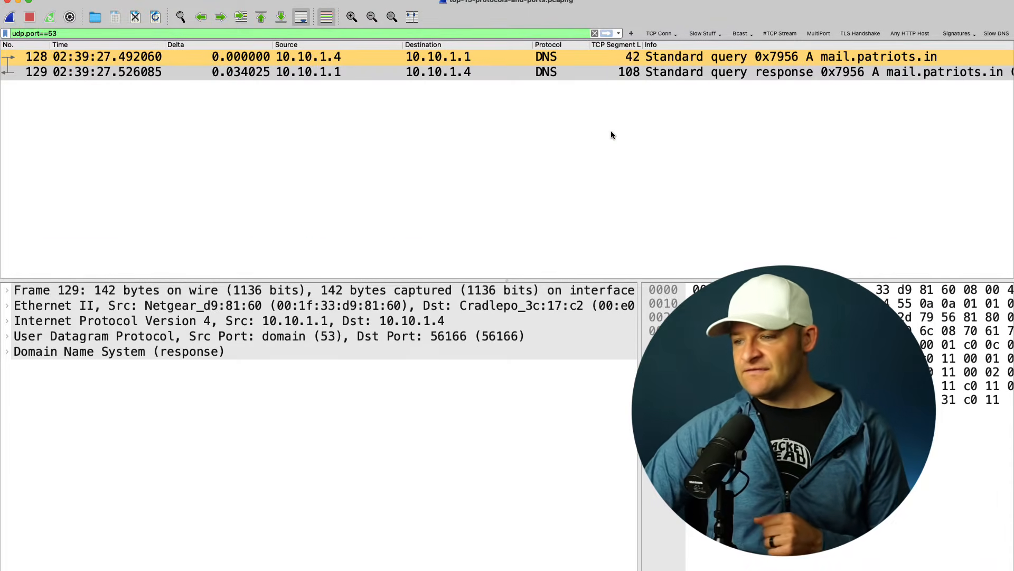
Step: Examine the DNS query for mail.patriots.in in packet 128 and its response in packet 129
left_click(695, 193)
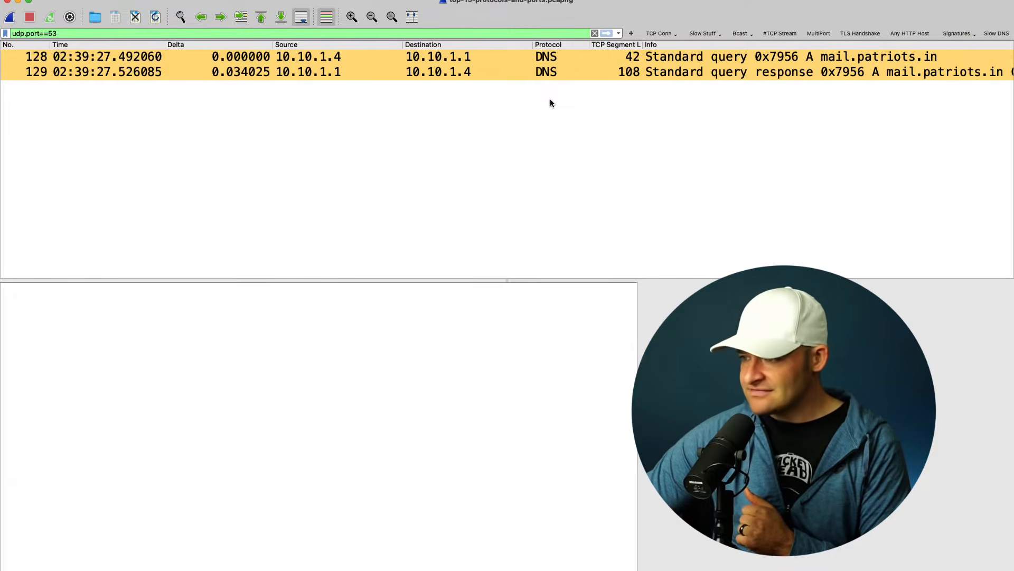
left_click(561, 62)
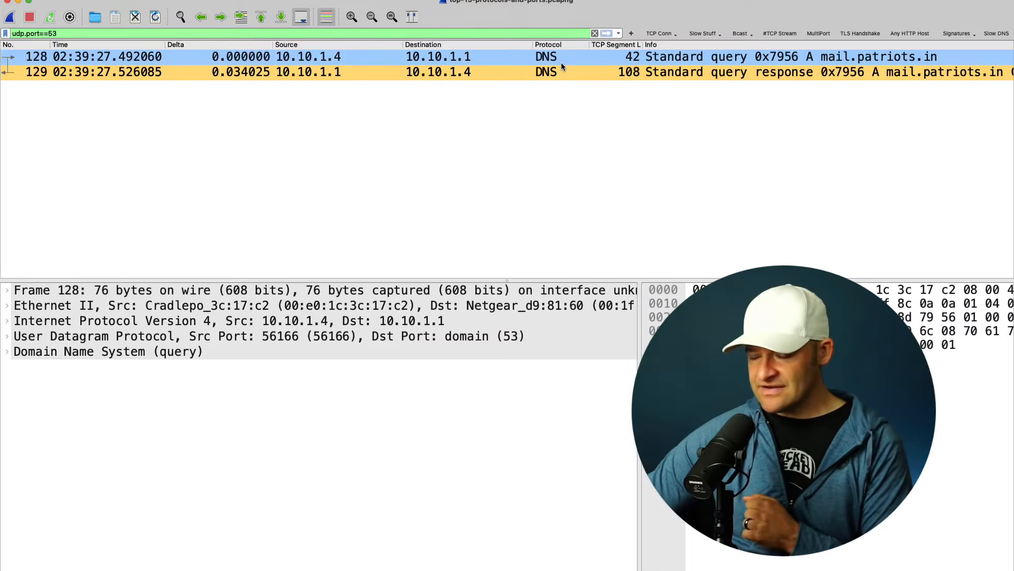
left_click(254, 74)
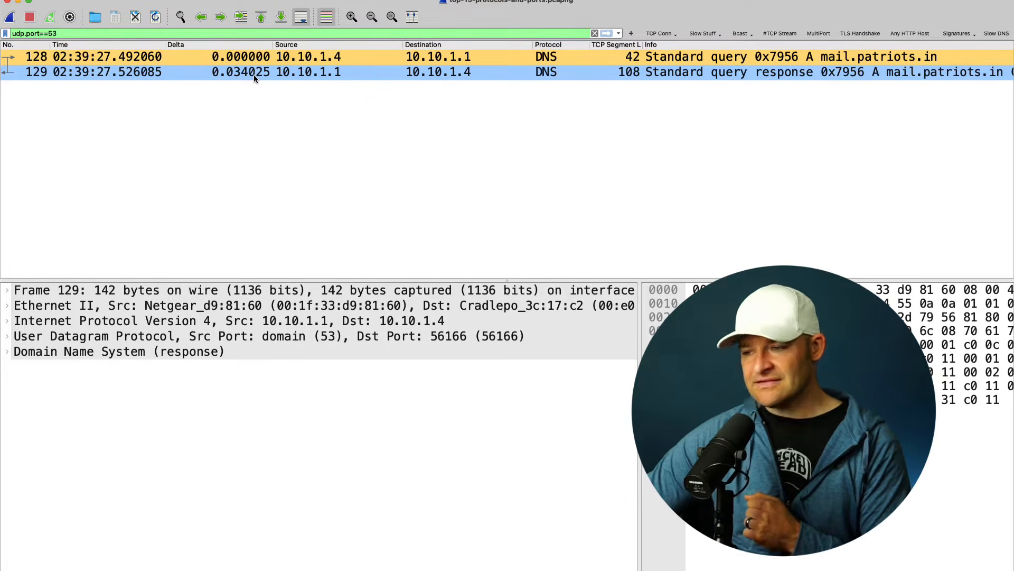
left_click(254, 75)
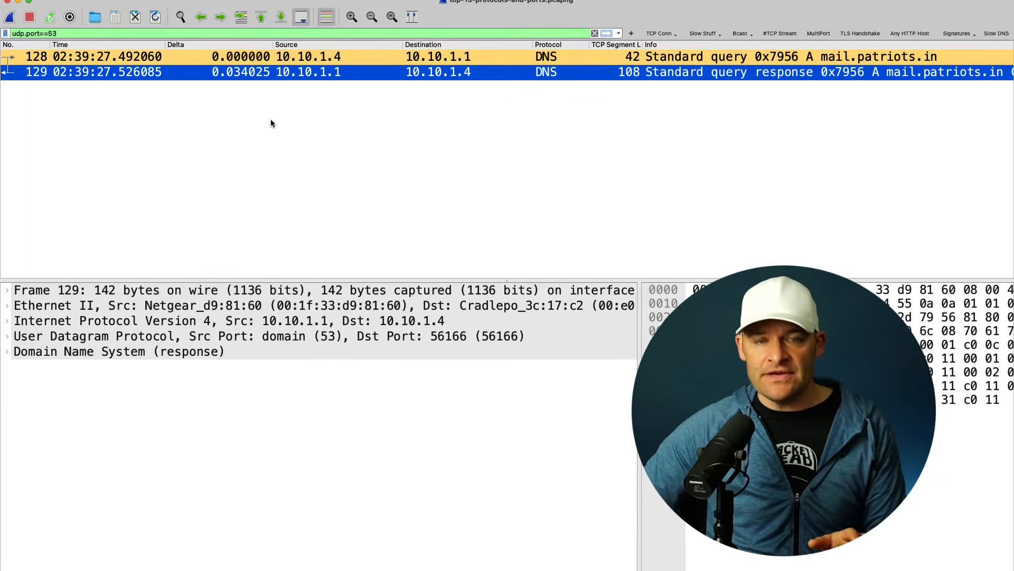
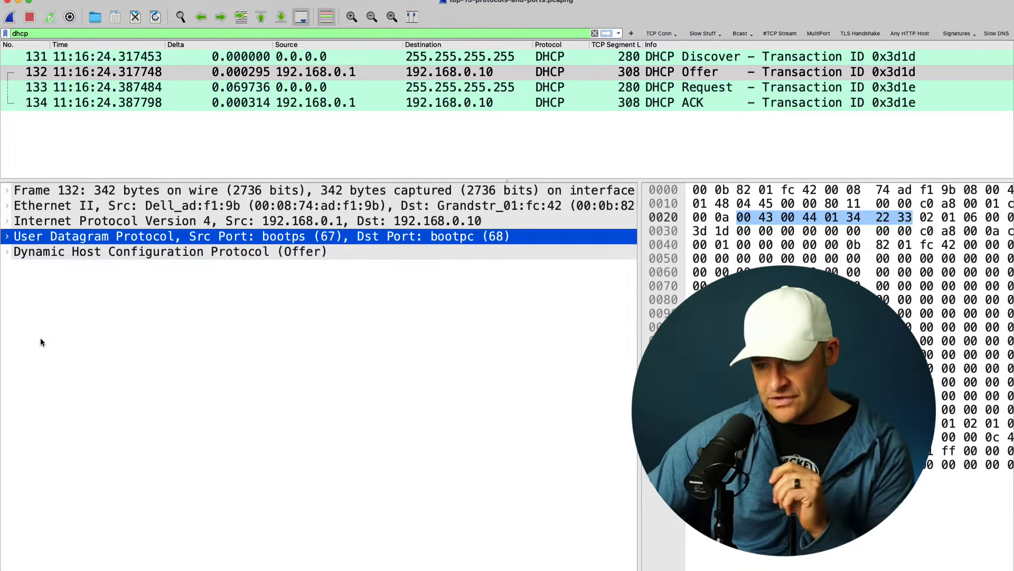
Step: Expand the DHCP Offer in packet 132 and examine its client MAC address, offered client IP address, subnet mask and DHCP server identifier
left_click(8, 256)
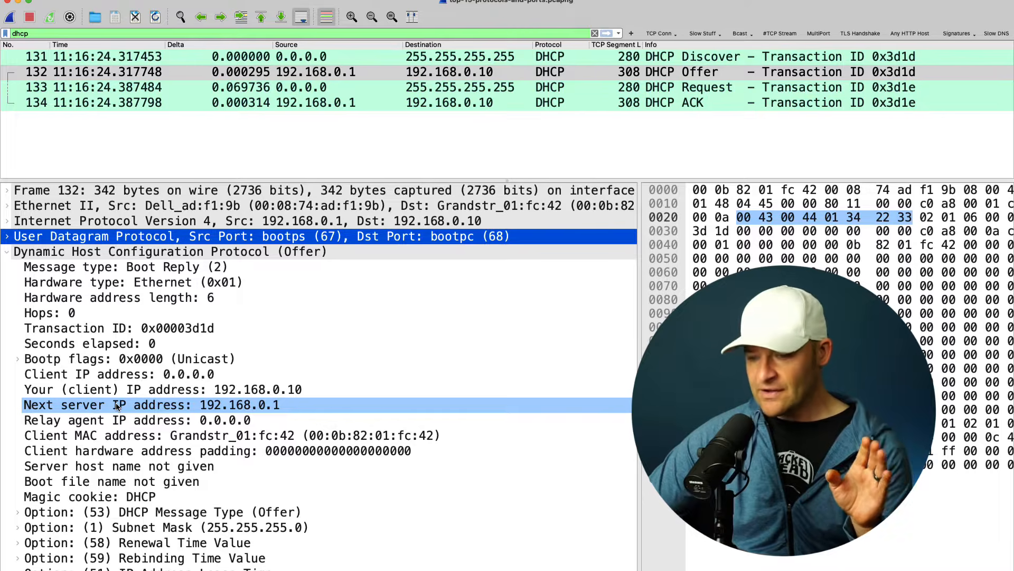
left_click(255, 438)
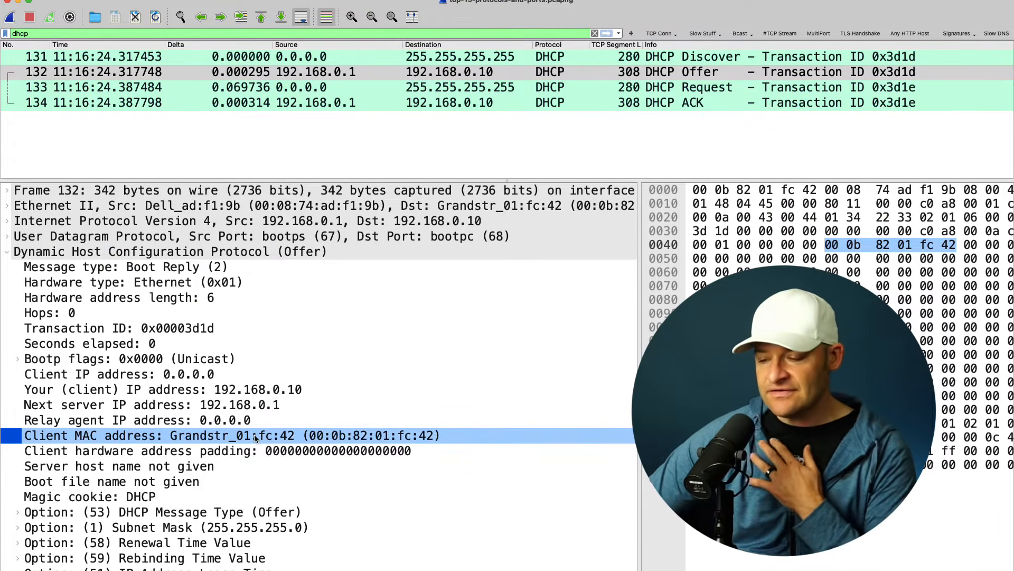
scroll(371, 324, "down", 2)
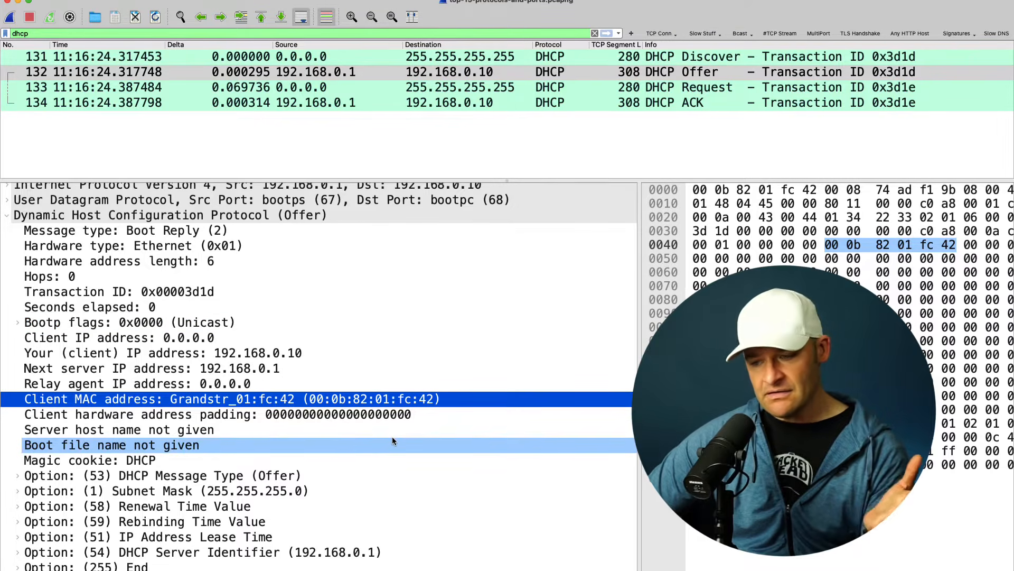
left_click(297, 353)
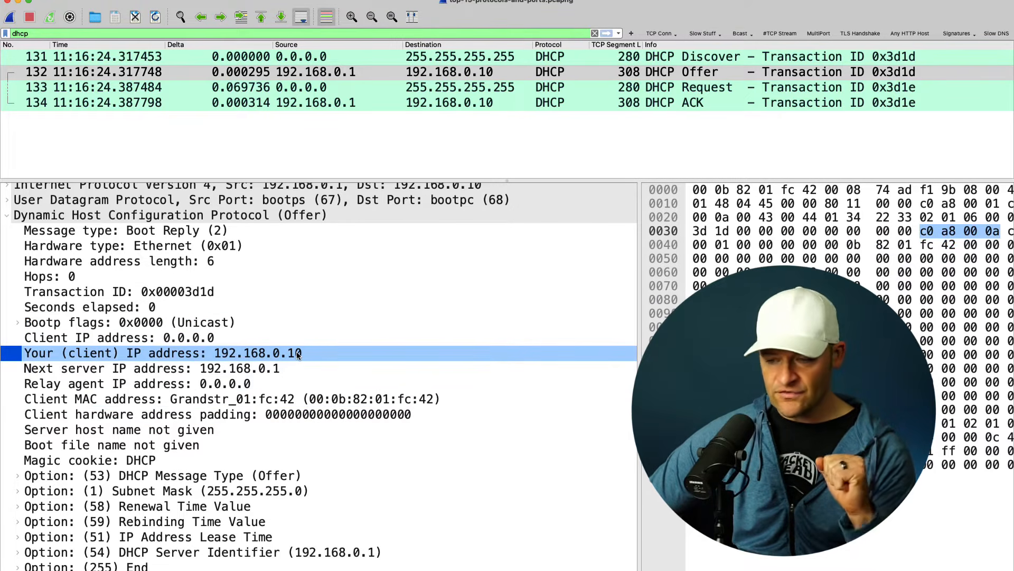
left_click(316, 492)
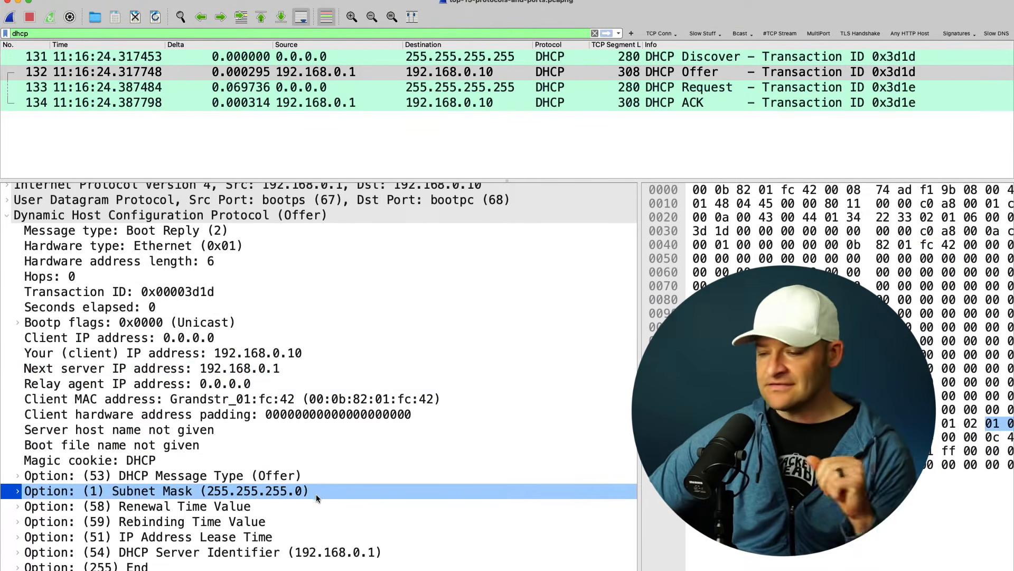
left_click(308, 539)
left_click(310, 552)
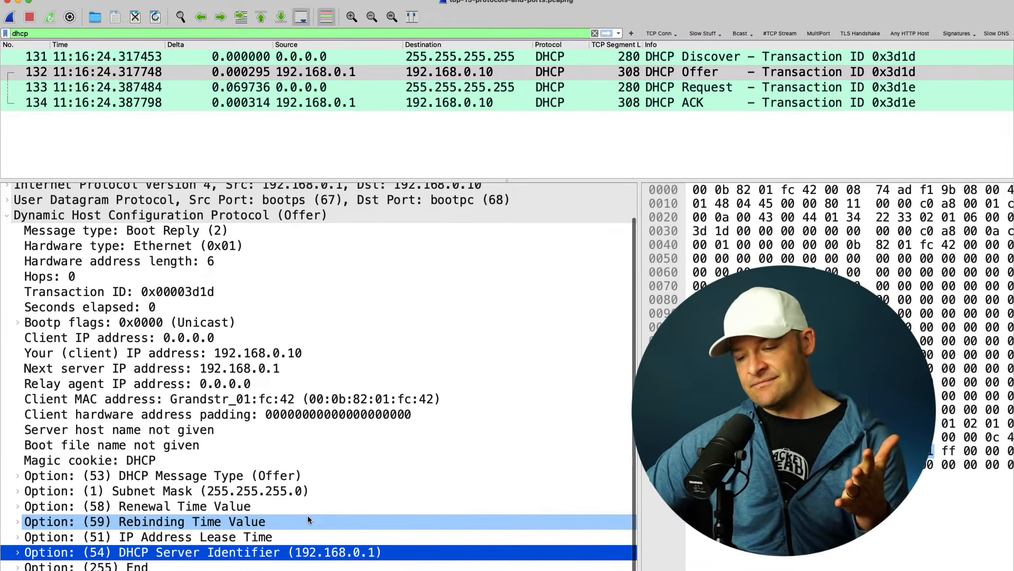
scroll(307, 515, "up", 3)
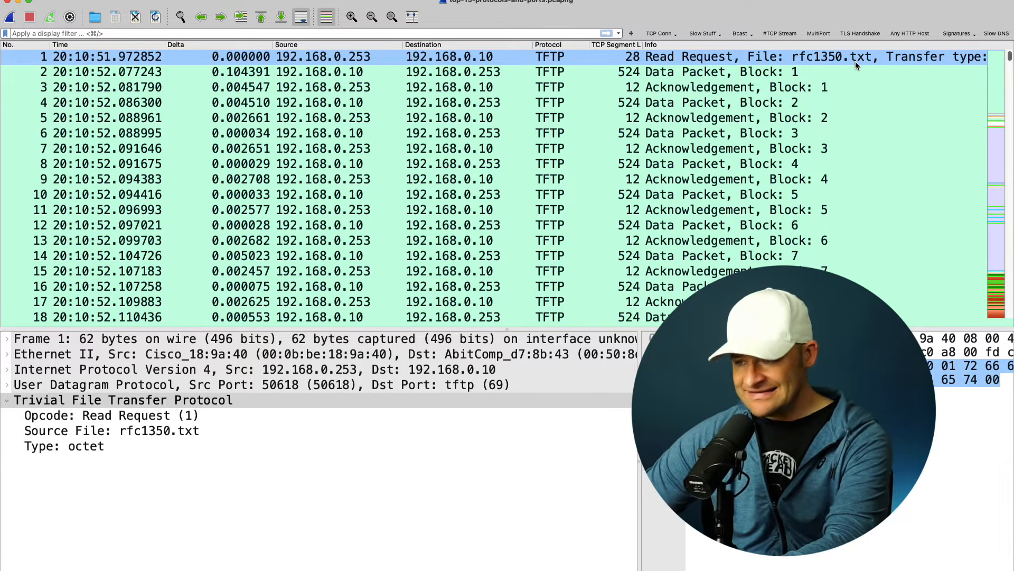
Step: Compare the UDP ports of the TFTP read request in packet 1 with those of the first data block in packet 2
left_click(352, 385)
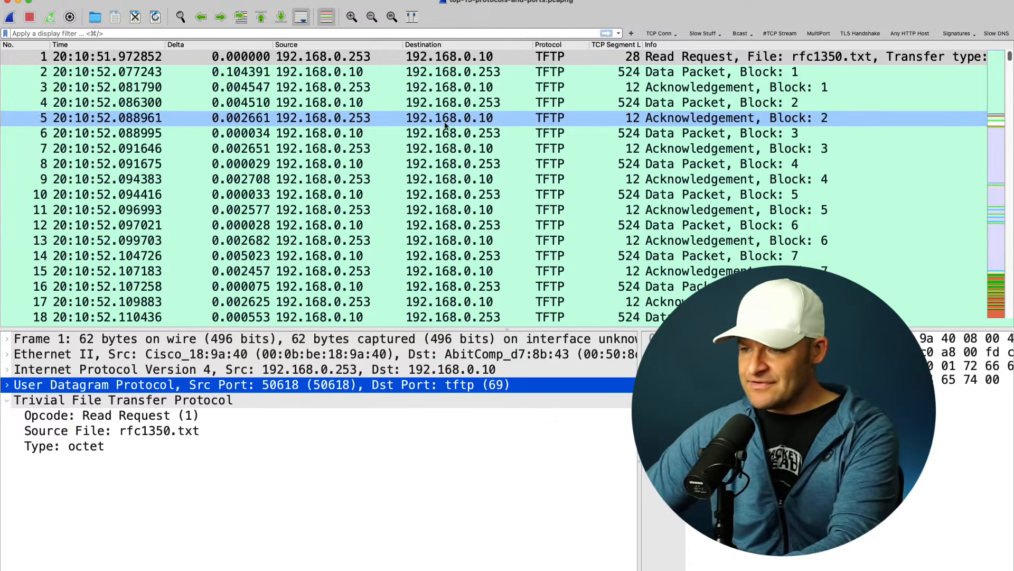
left_click(476, 56)
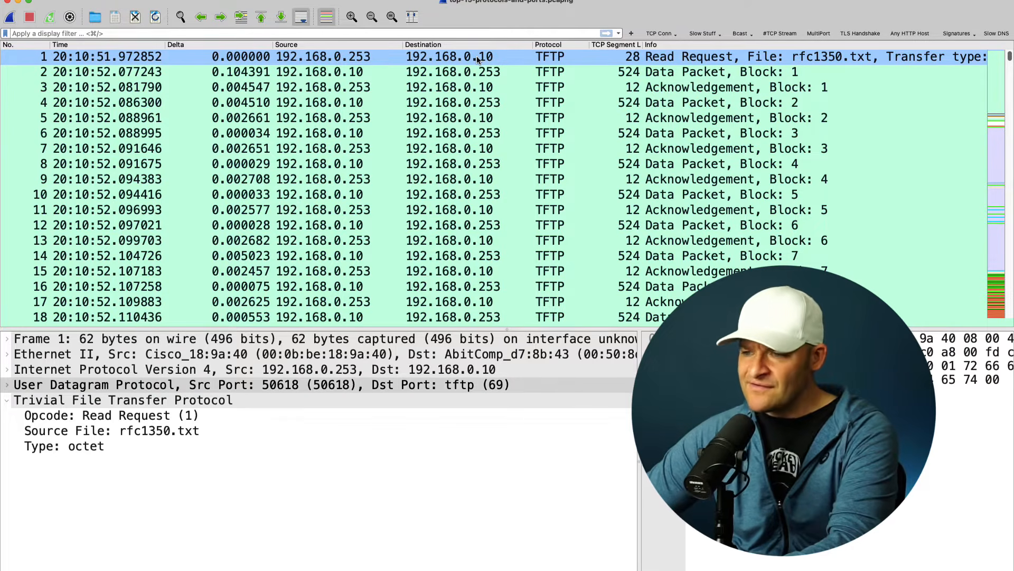
left_click(478, 72)
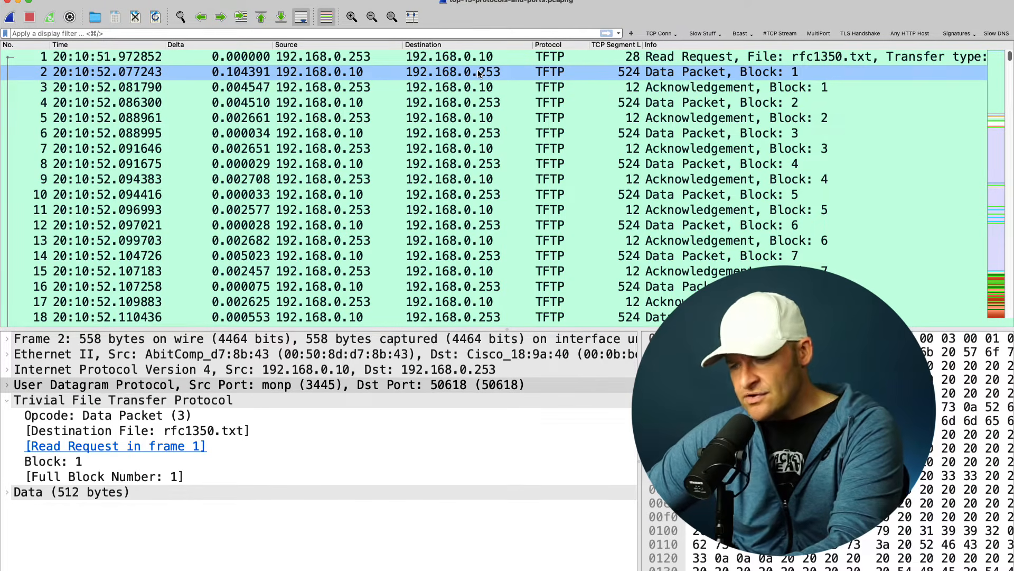
left_click(478, 74)
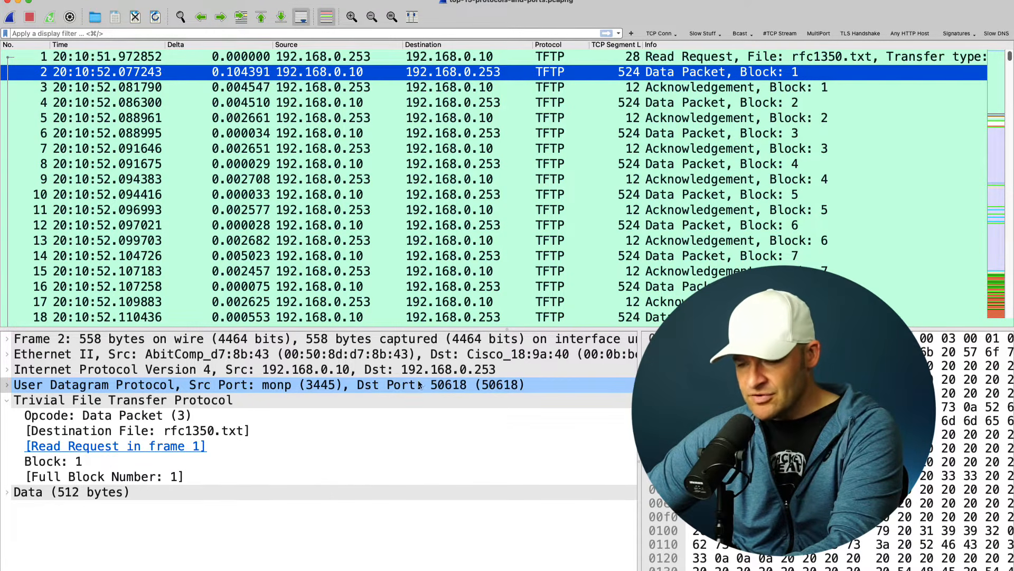
left_click(436, 386)
Step: Examine the alternating TFTP data blocks and acknowledgements of the rfc1350.txt transfer, and return to the first packets
left_click(519, 147)
left_click(526, 101)
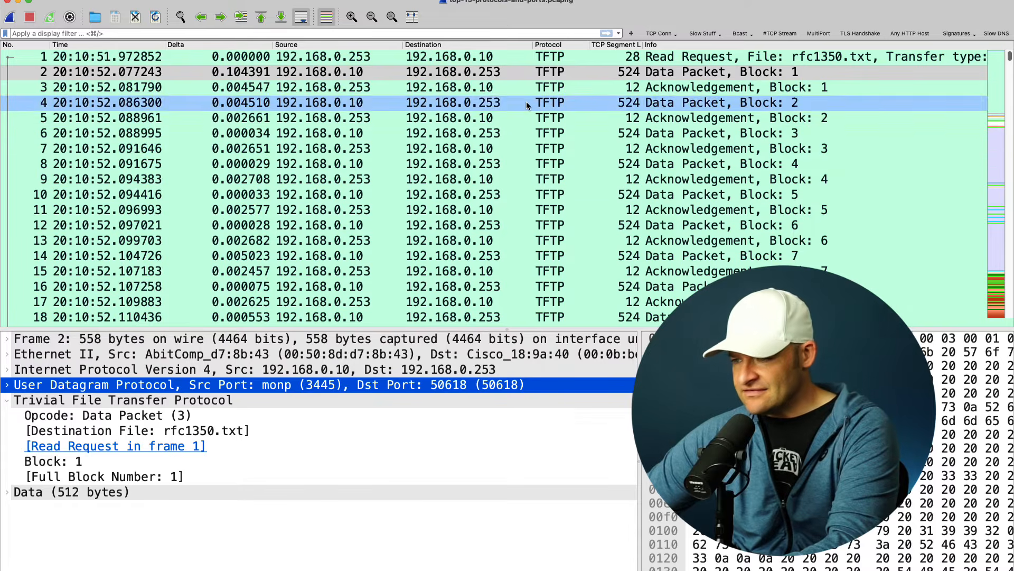
left_click(528, 179)
left_click(528, 208)
scroll(528, 209, "down", 5)
scroll(529, 210, "down", 5)
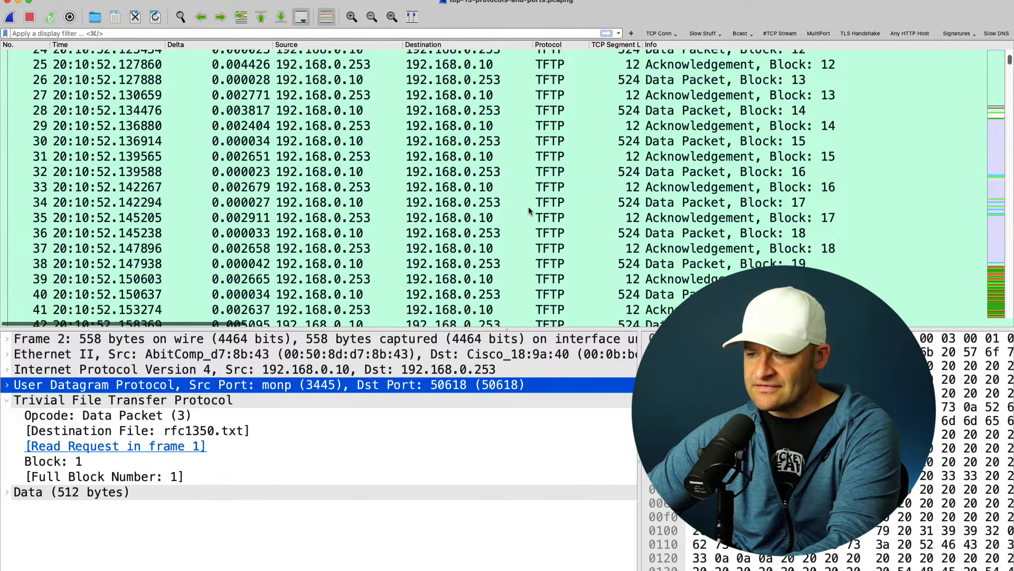
left_click(529, 207)
left_click(562, 232)
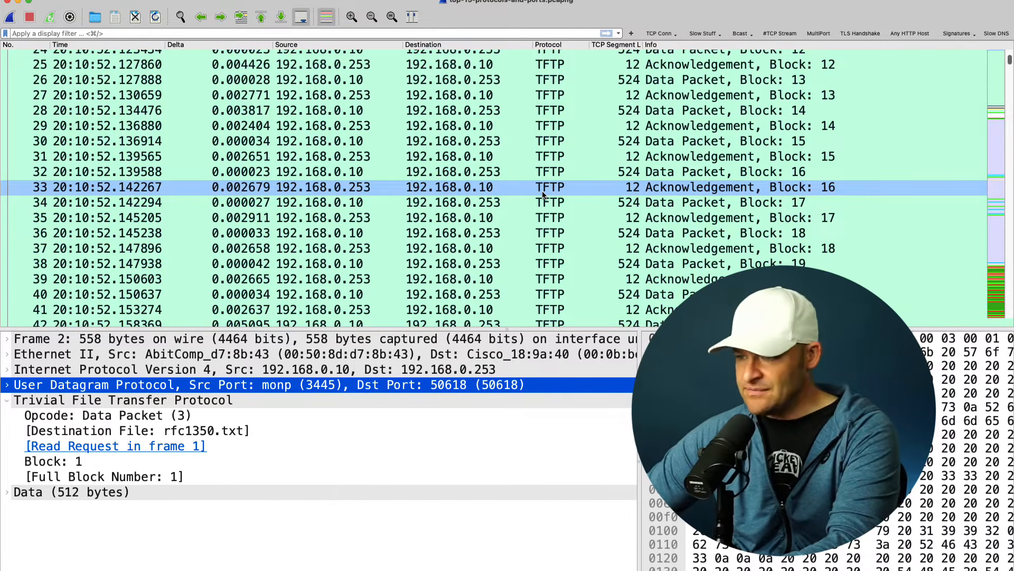
scroll(543, 195, "up", 8)
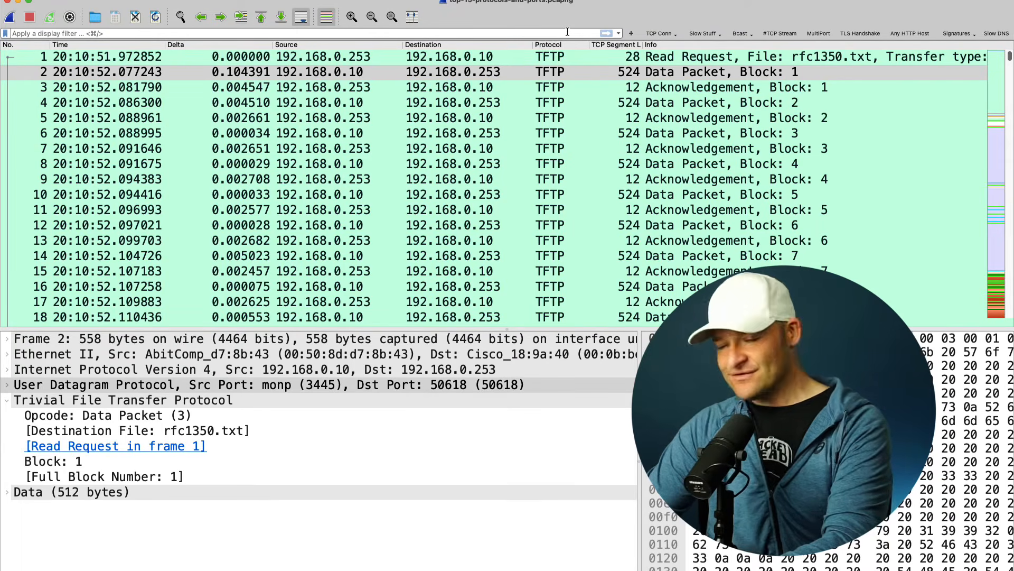
Step: Filter the capture for web traffic with tcp.port==80
type("tcp")
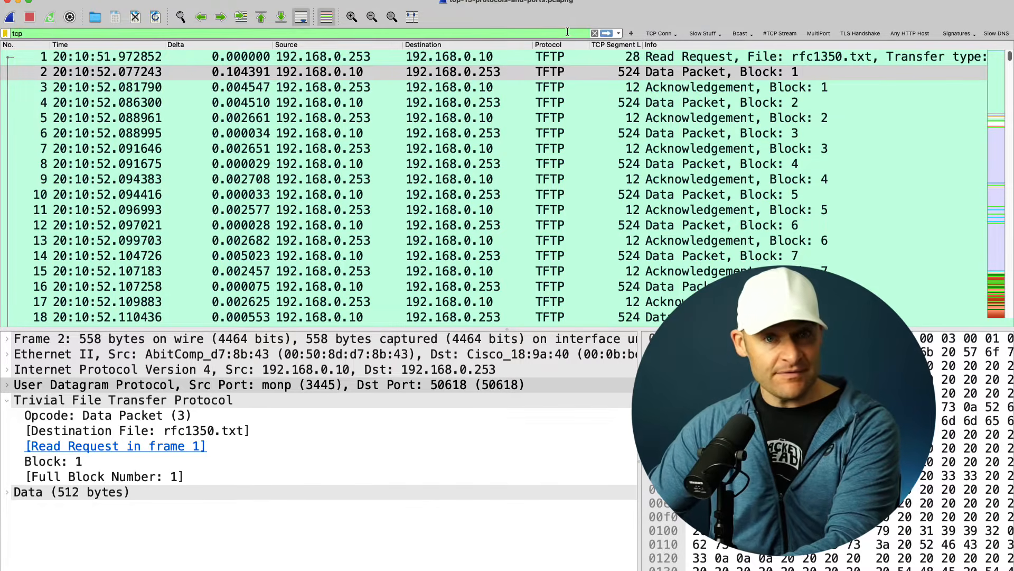
type(".")
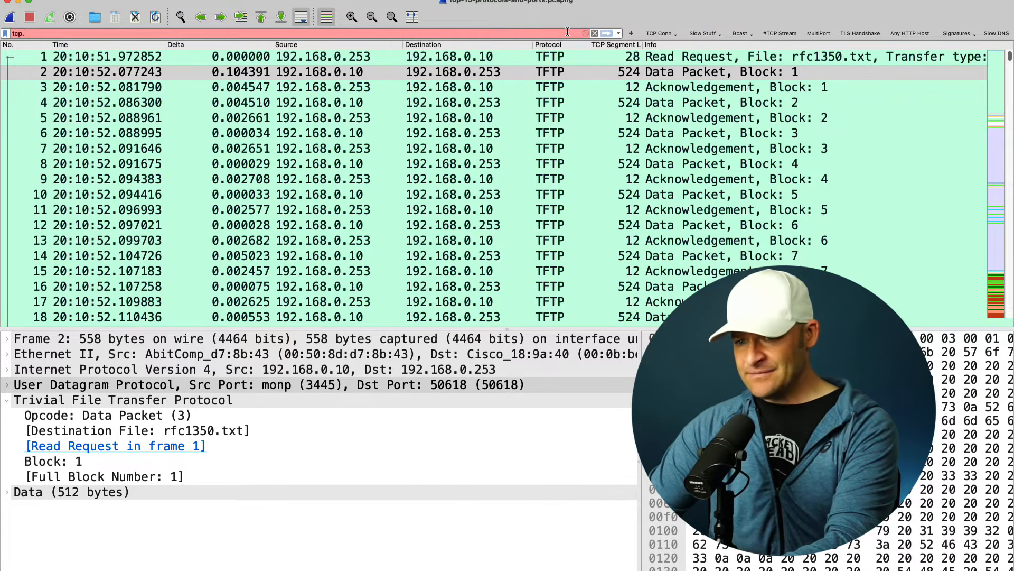
type("port==80")
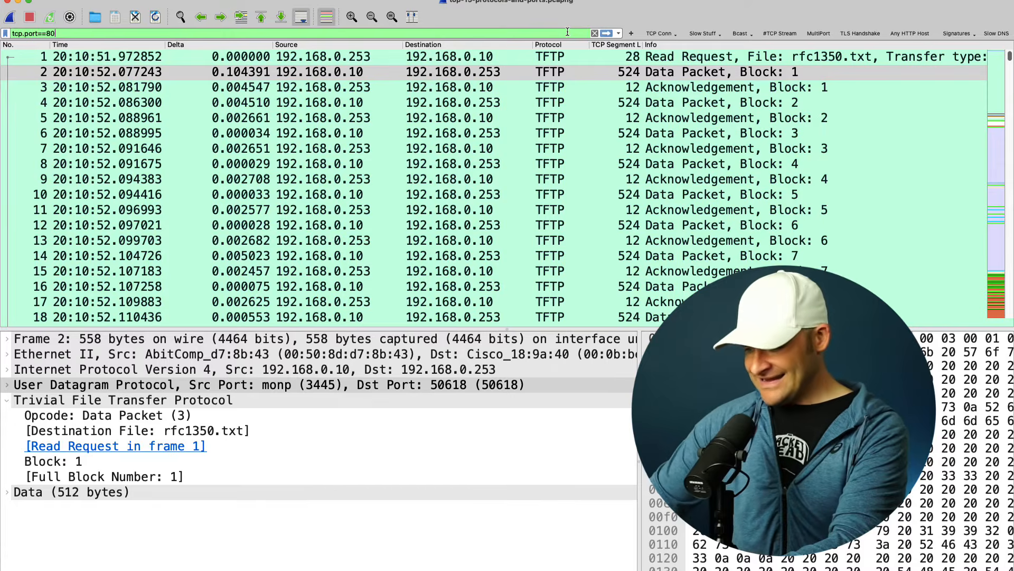
key("Return")
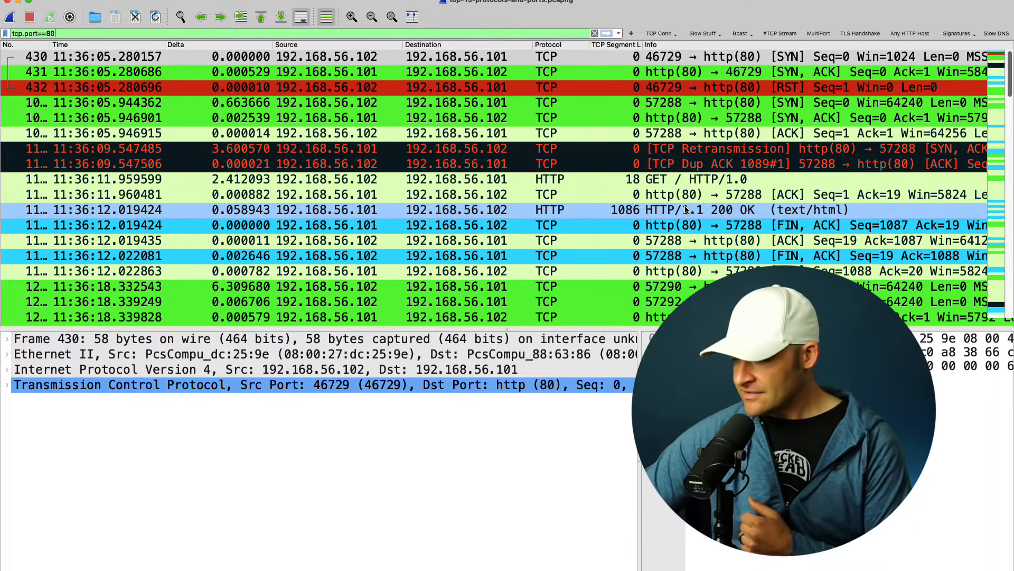
Step: Apply a TCP conversation filter based on the GET / HTTP/1.0 request
left_click(686, 181)
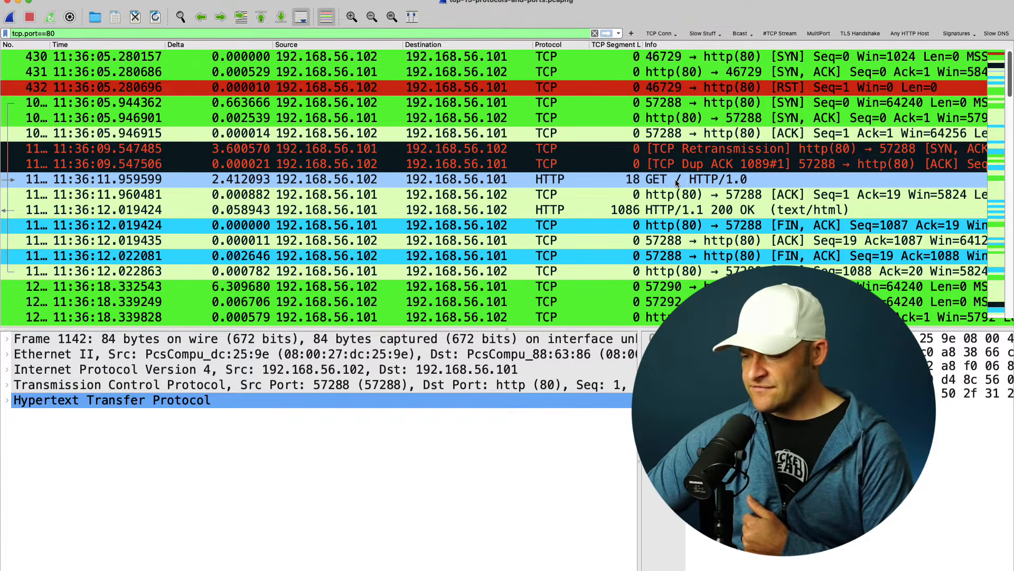
right_click(676, 182)
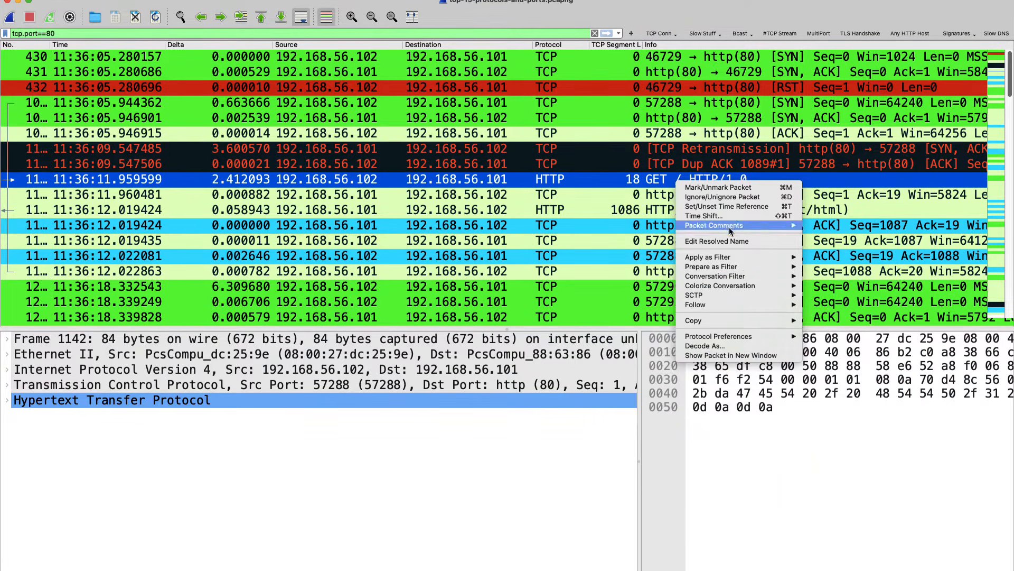
mouse_move(765, 274)
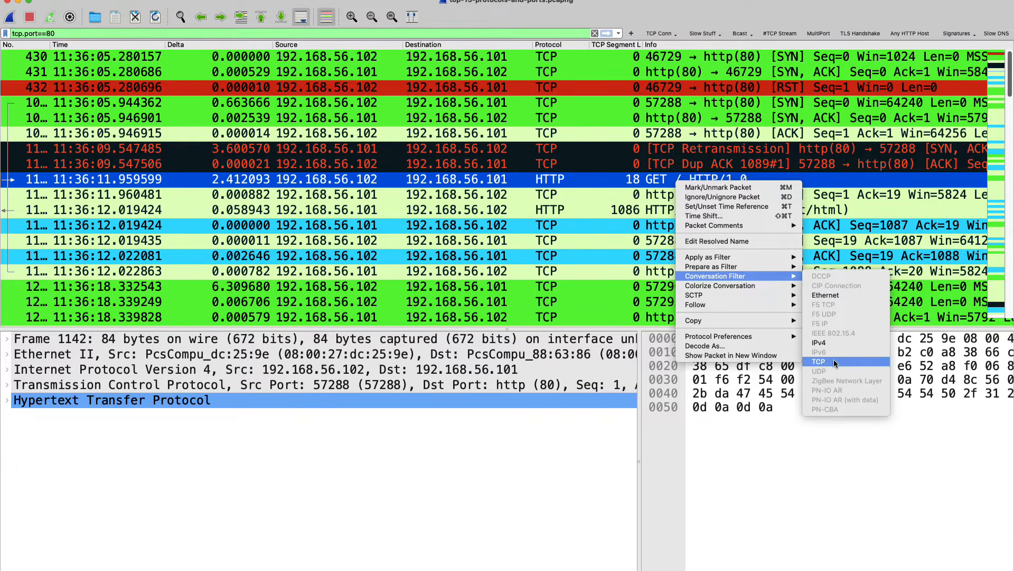
left_click(834, 361)
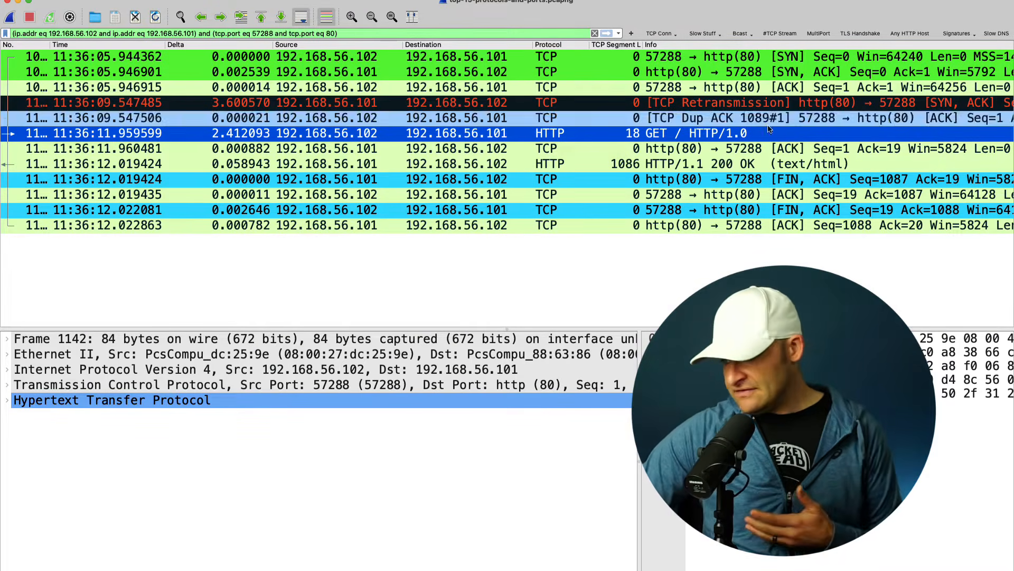
Step: Enlarge the packet bytes area and examine the TCP retransmission, the GET / HTTP/1.0 request and the acknowledgement following it
left_click(761, 106)
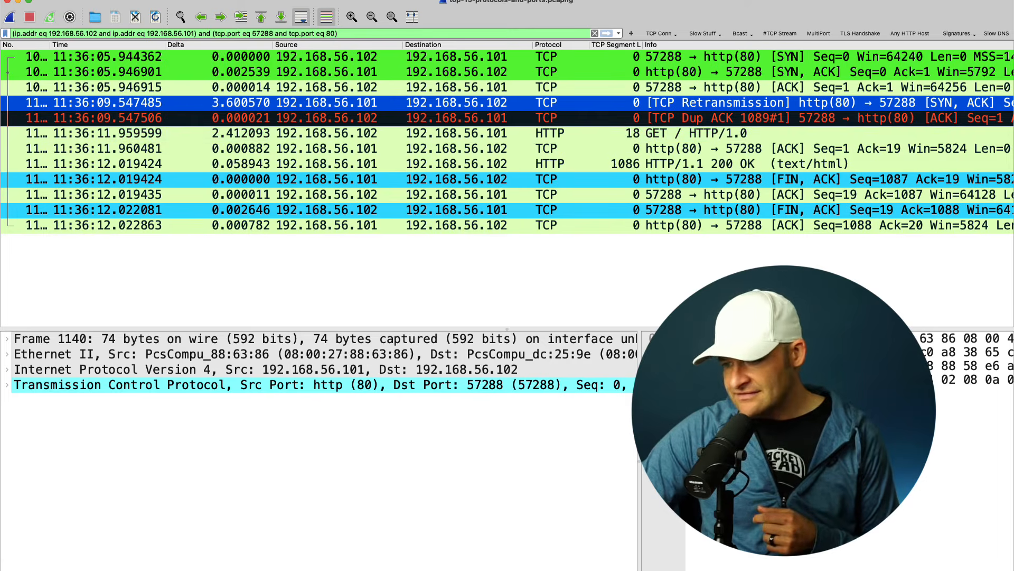
left_click_drag(639, 407, 222, 406)
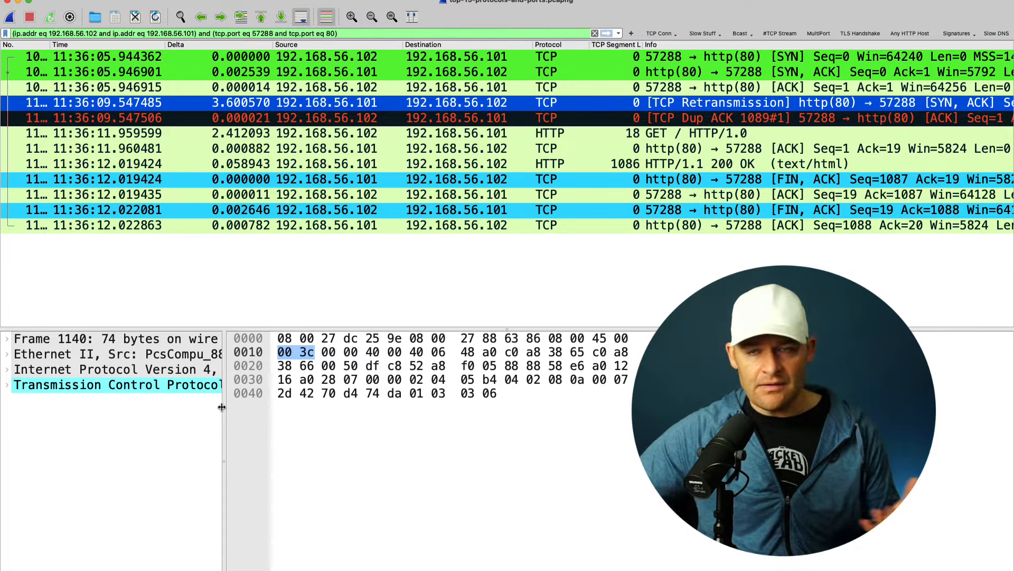
left_click(643, 139)
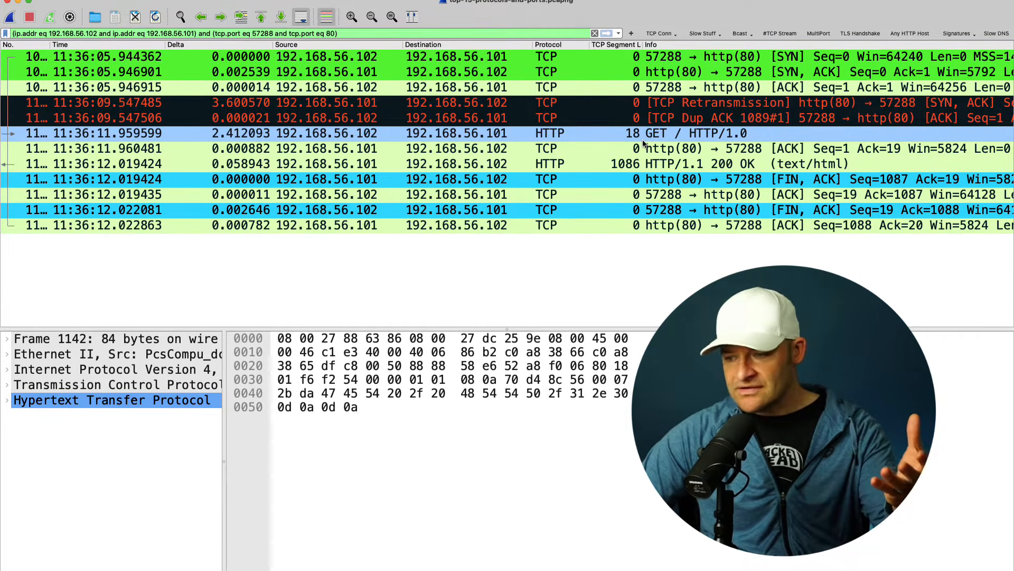
left_click(676, 136)
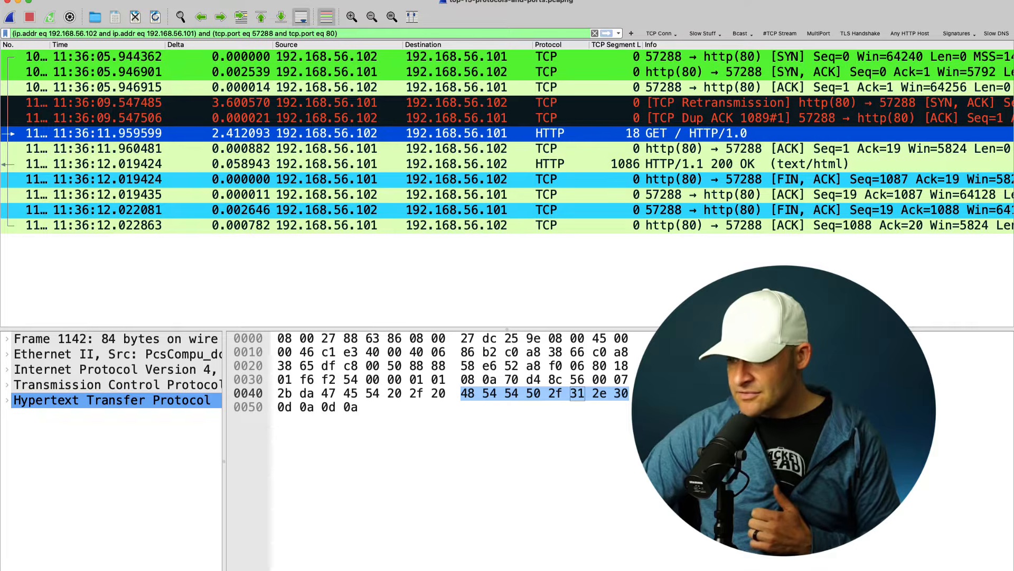
left_click(672, 150)
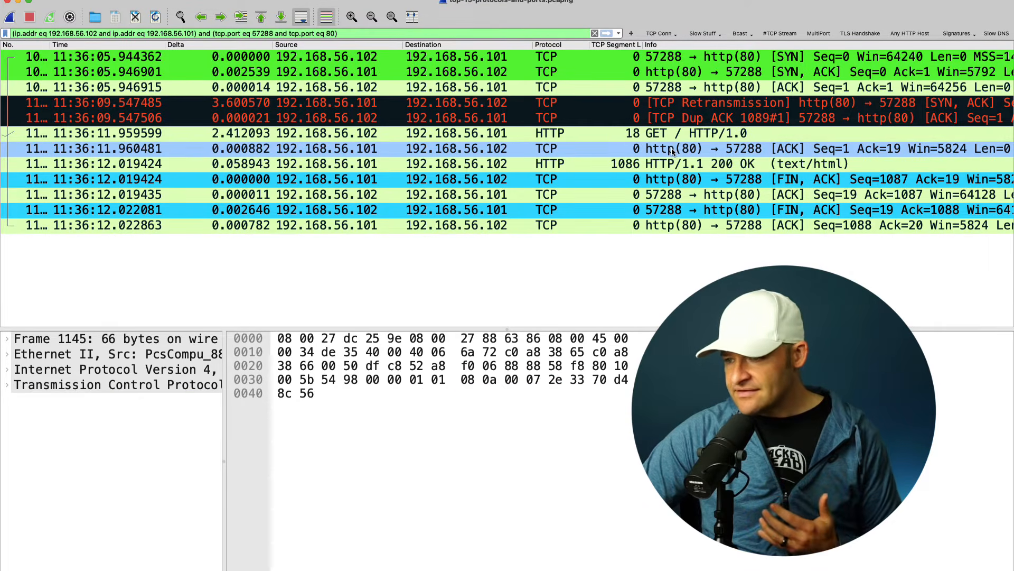
Step: Examine the HTTP/1.1 200 OK response's raw bytes, including the Server header and the HTML page content
left_click(676, 165)
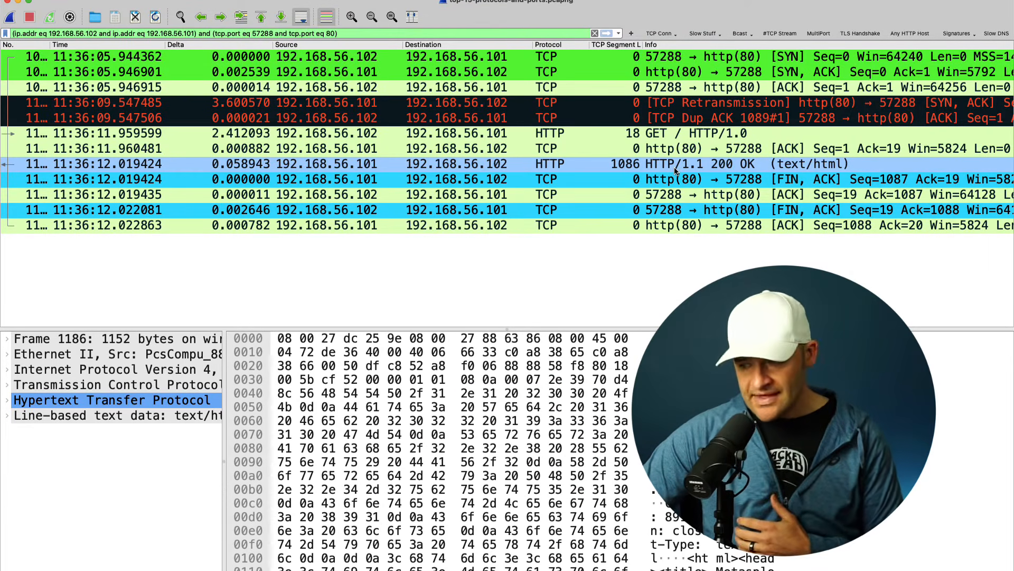
left_click(696, 451)
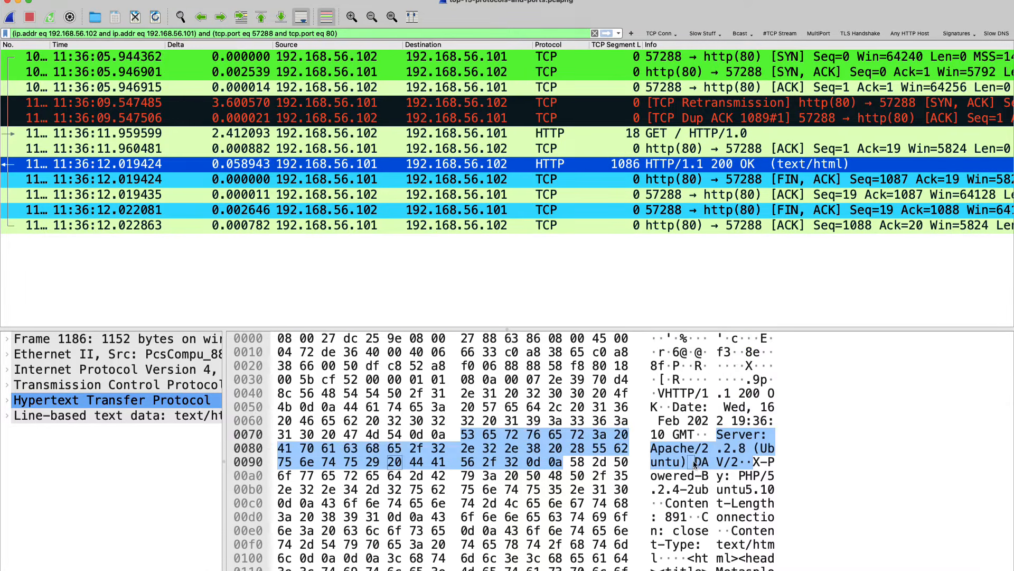
scroll(696, 451, "down", 3)
scroll(695, 452, "down", 4)
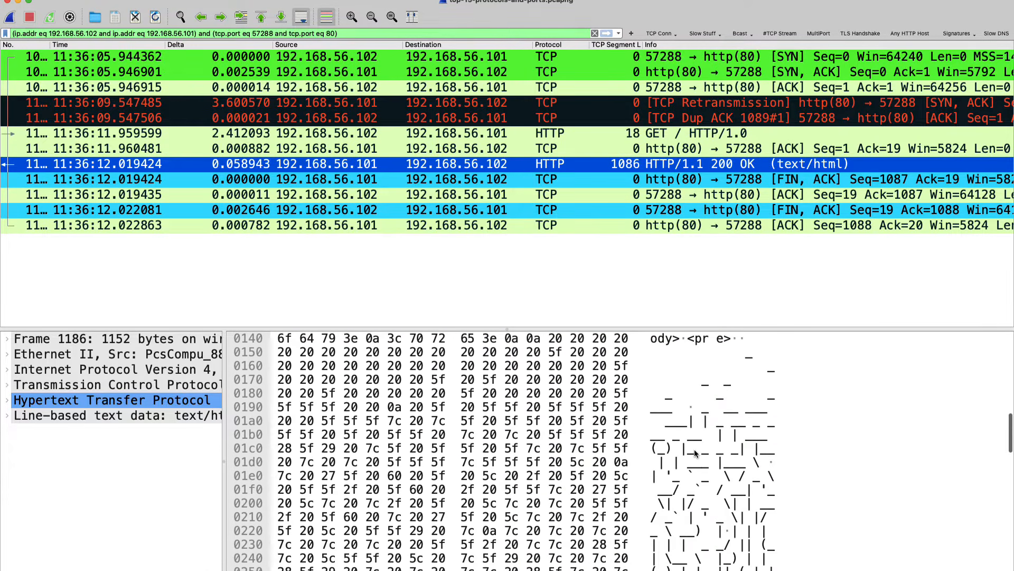
scroll(695, 453, "up", 2)
scroll(696, 452, "down", 3)
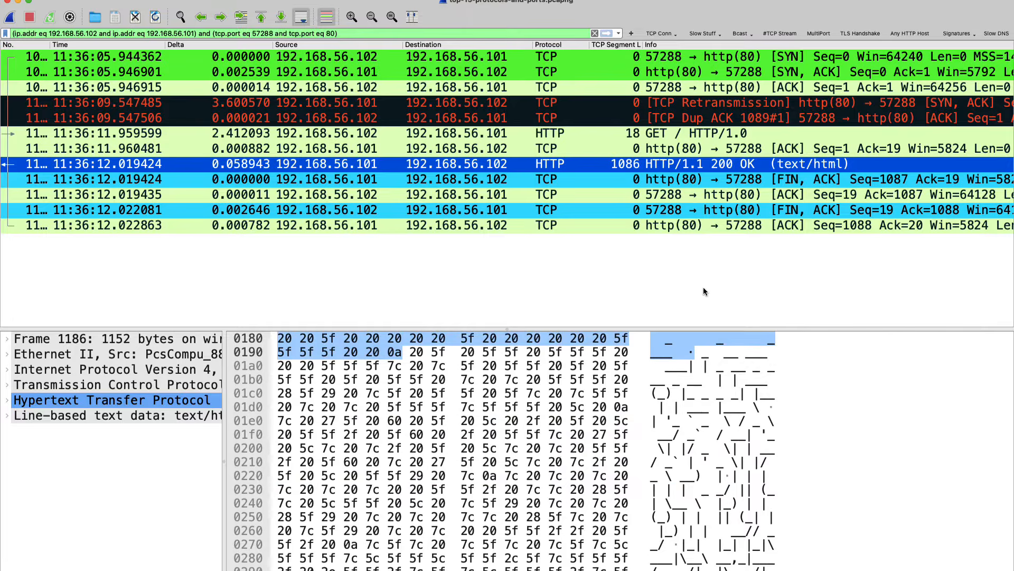
Step: Follow the TCP stream of the HTTP/1.1 200 OK response and select the packet's Hypertext Transfer Protocol layer
right_click(640, 167)
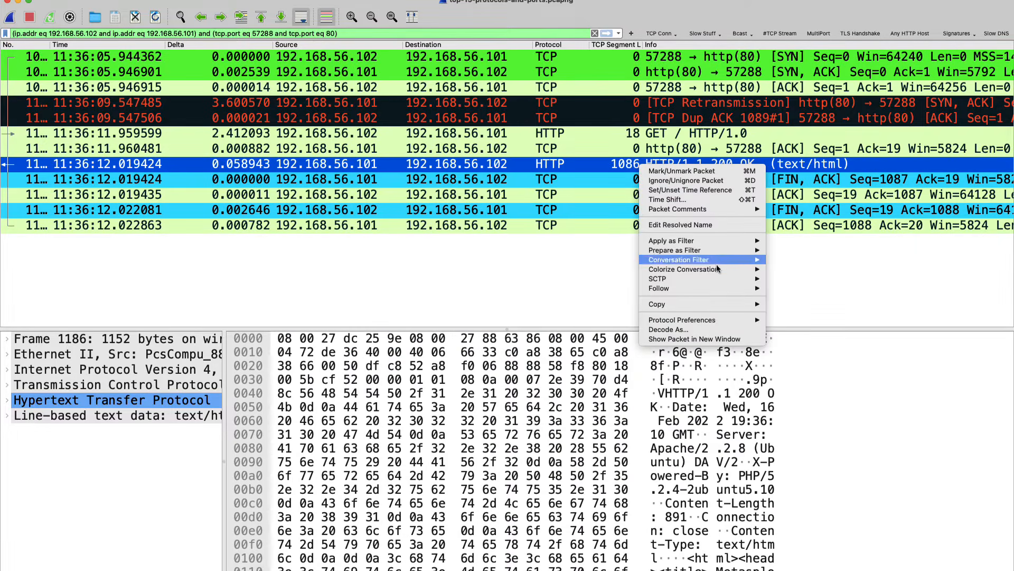
mouse_move(725, 288)
left_click(771, 288)
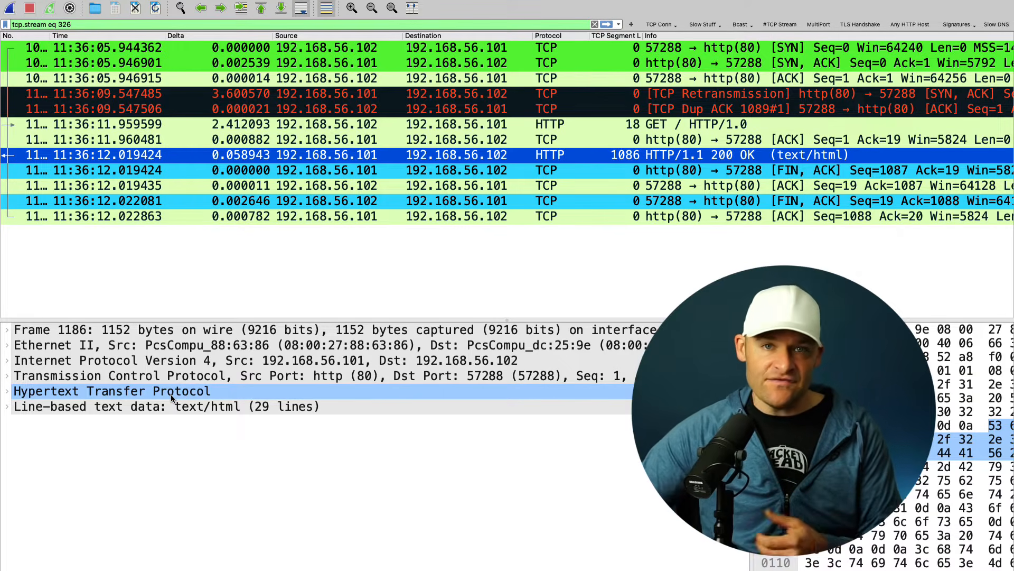
left_click(170, 394)
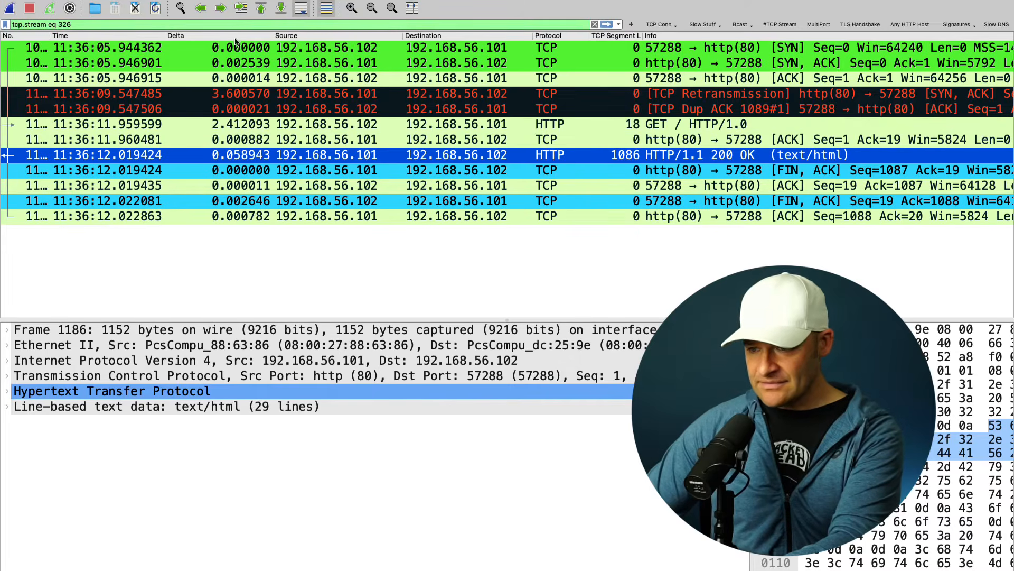
Step: Replace the stream filter with tcp.port==110 to isolate the POP3 traffic
left_click(236, 23)
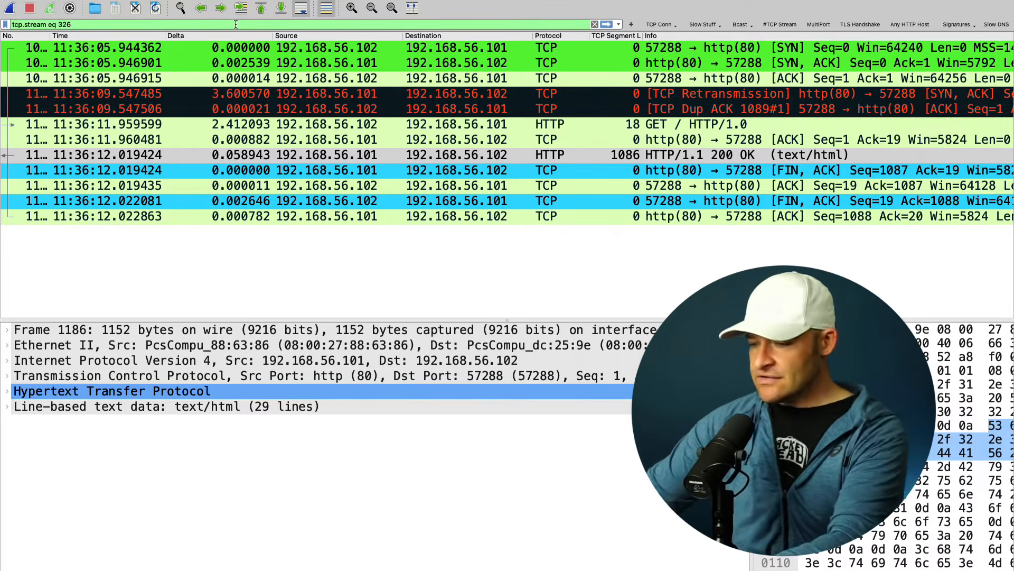
key("BackSpace")
key("BackSpace")
key("BackSpace")
key("BackSpace")
key("BackSpace")
key("BackSpace")
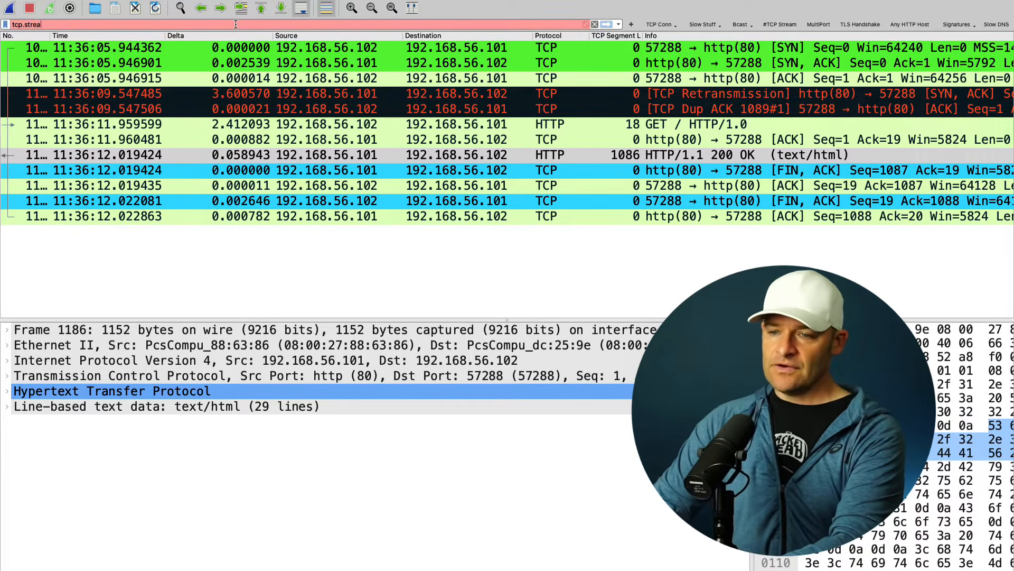
type("por")
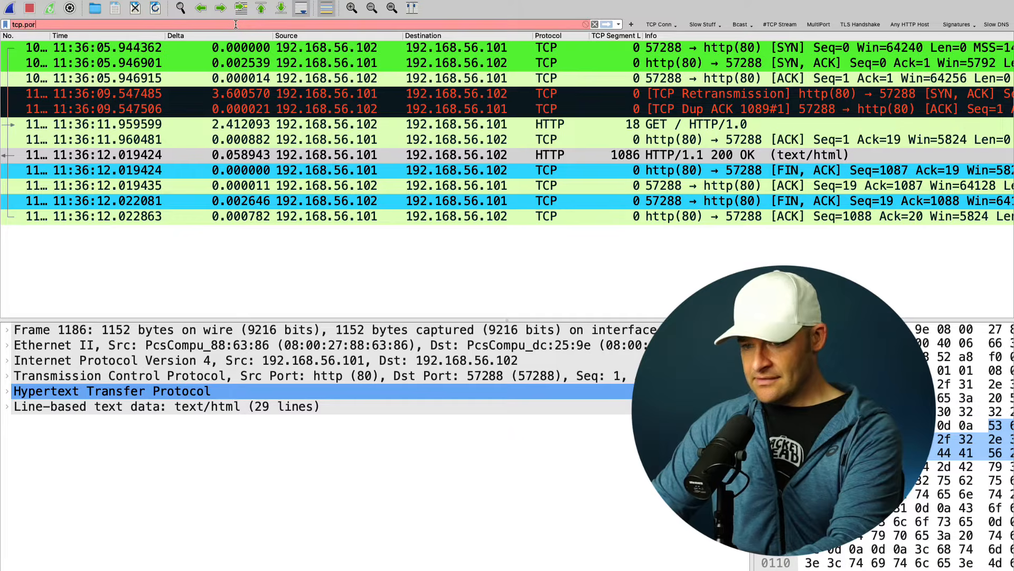
type("t==110")
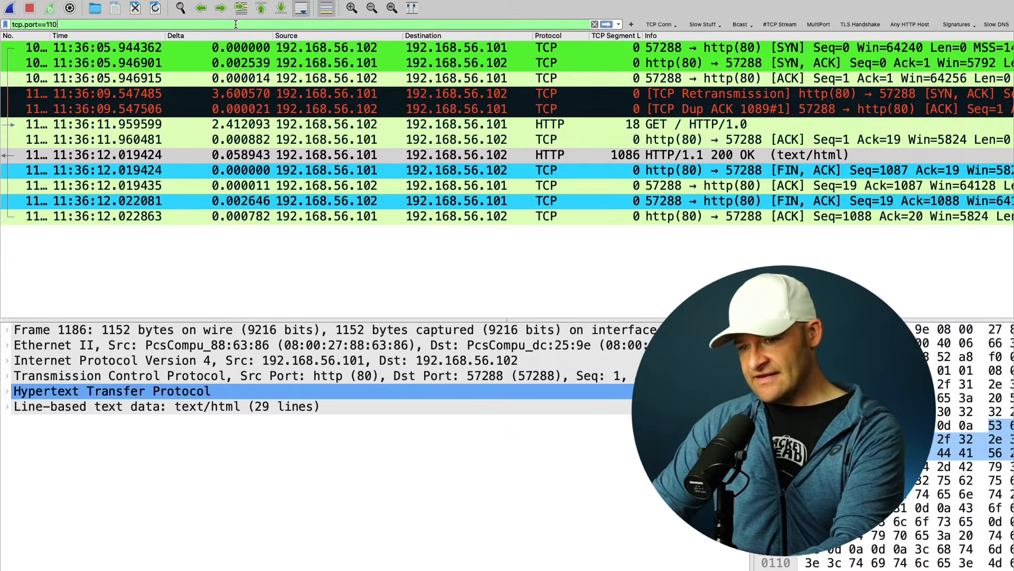
key("Return")
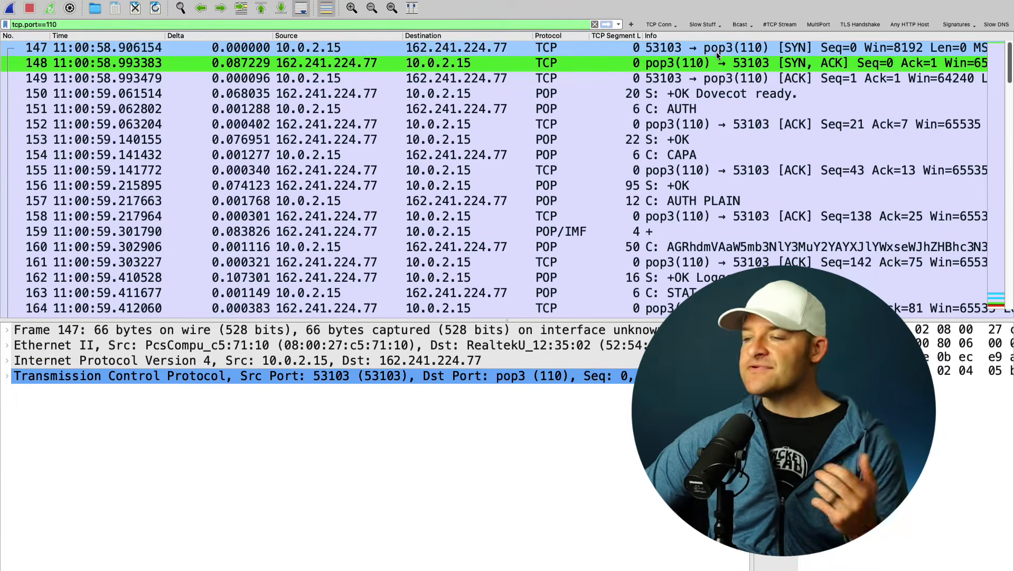
Step: Examine the POP3 connection's handshake packets and the server greeting in packet 150, enlarging the packet bytes area to read its text
left_click(717, 52)
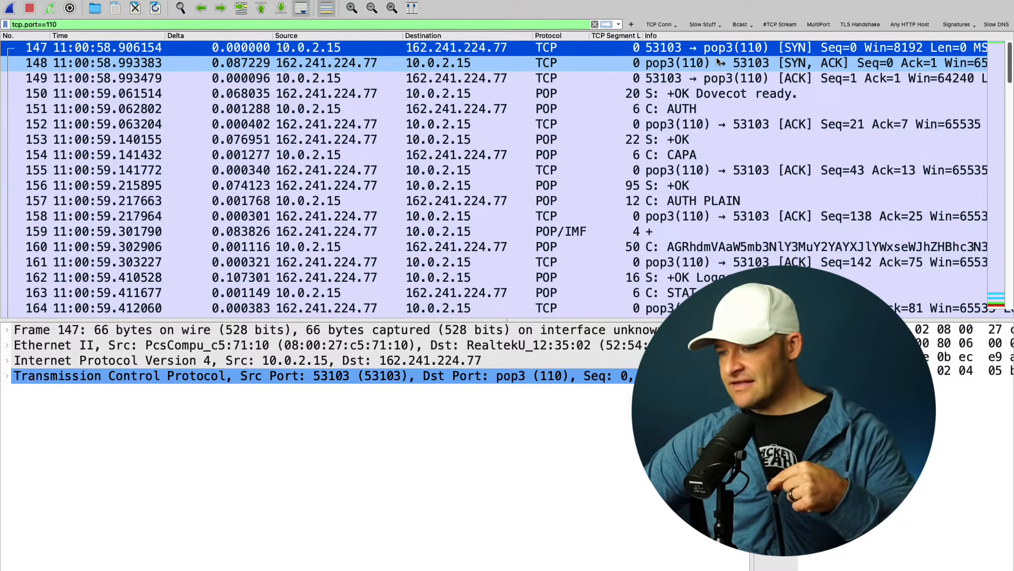
left_click(683, 66)
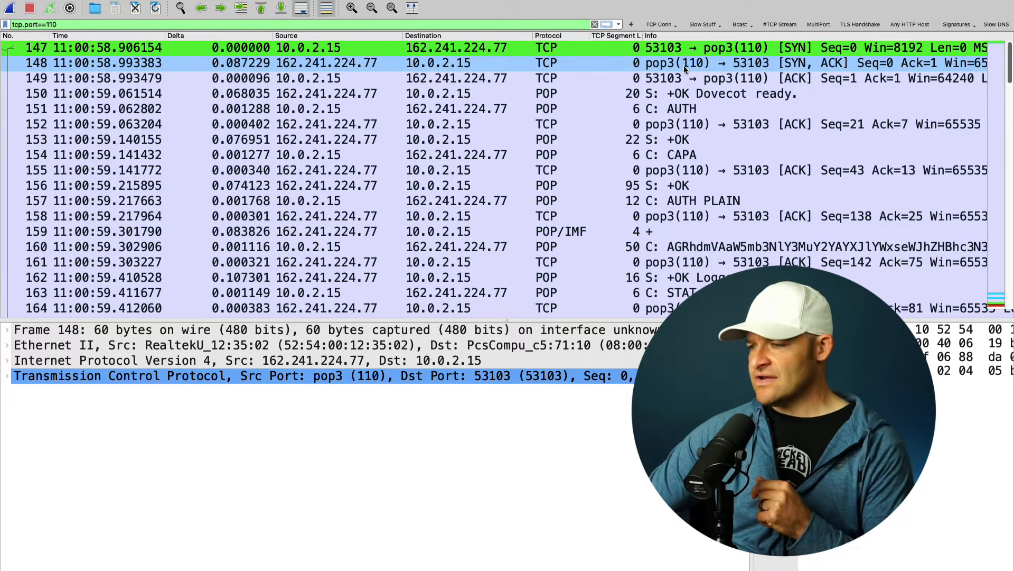
key("Down")
key("Down")
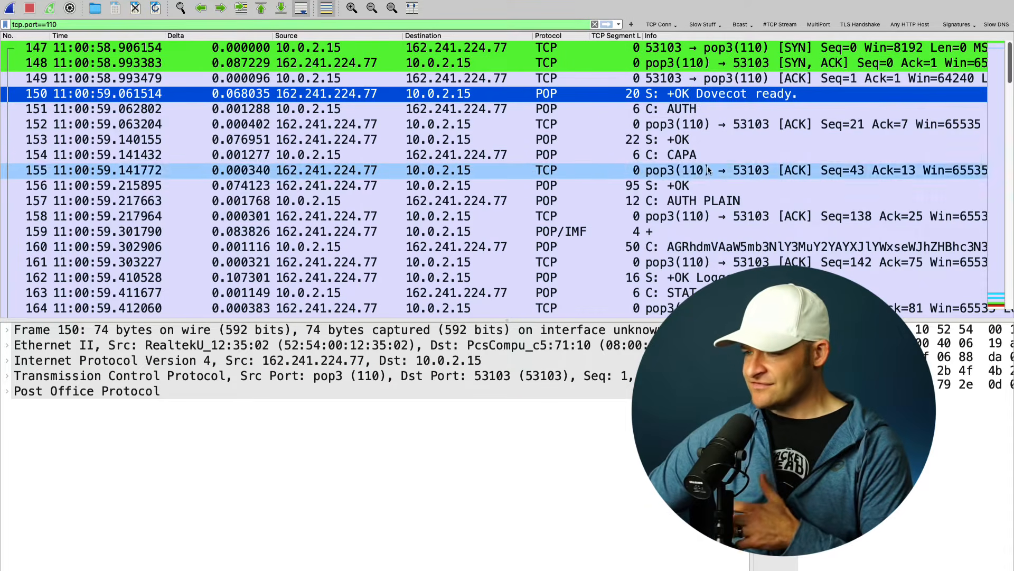
left_click_drag(771, 430, 233, 430)
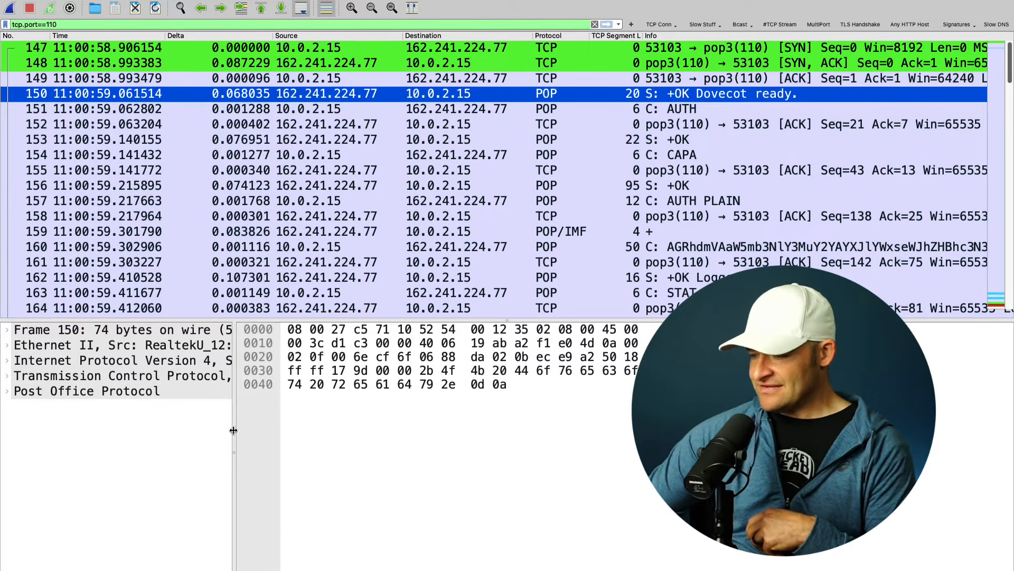
left_click(701, 359)
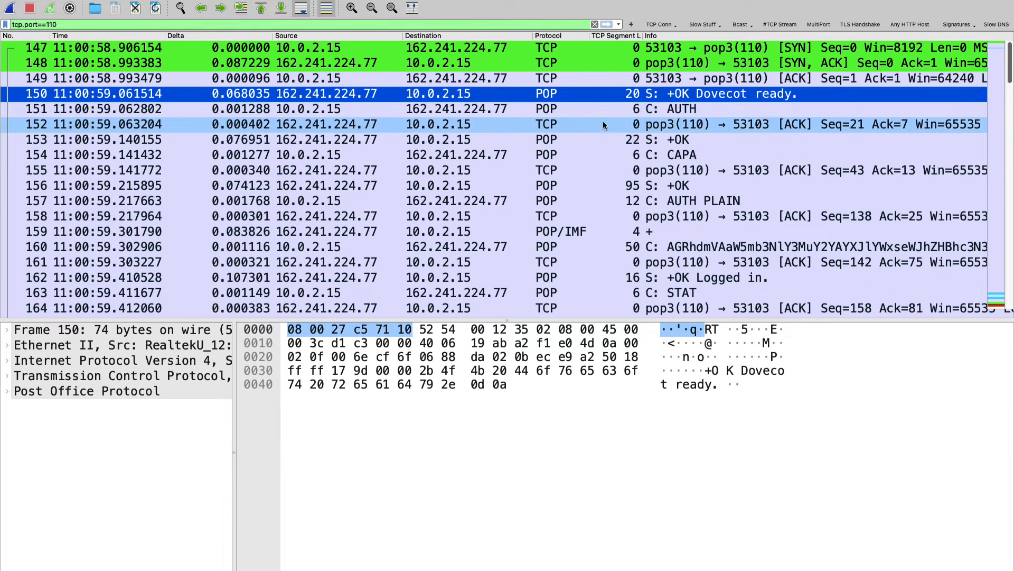
Step: Follow the TCP stream of packet 150 and examine the headers of the email retrieved with RETR 1
right_click(569, 94)
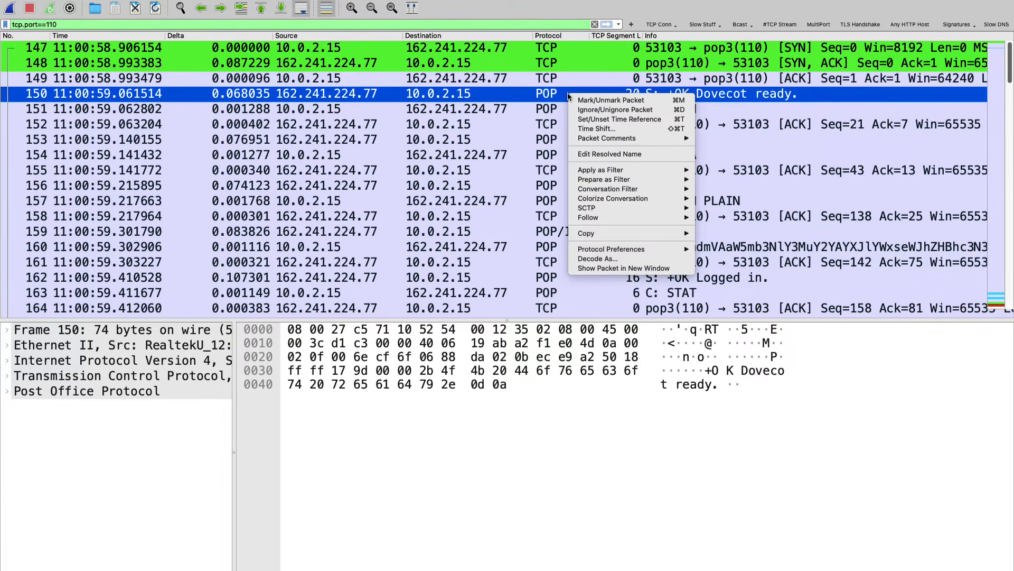
mouse_move(636, 217)
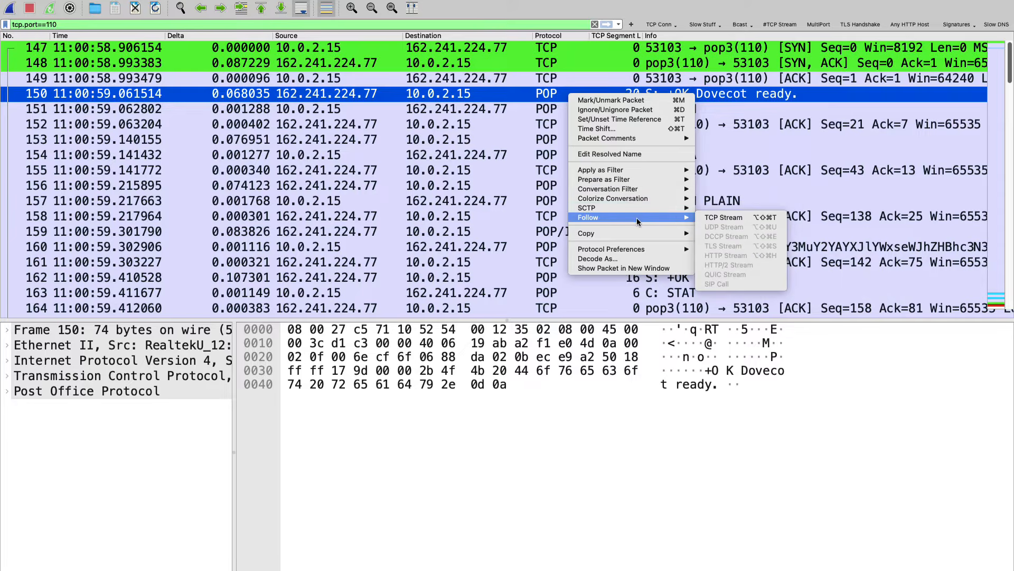
left_click(709, 216)
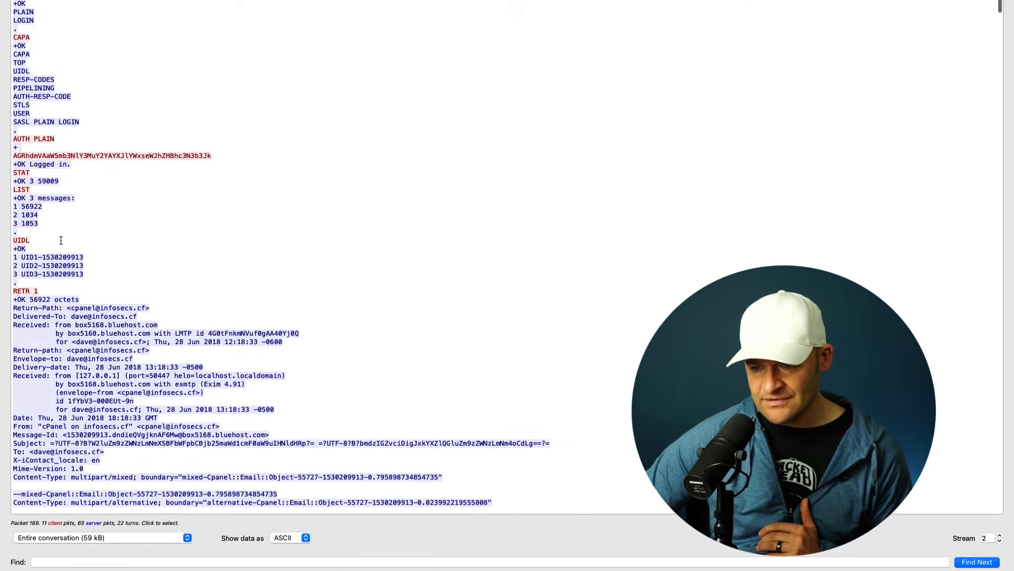
scroll(61, 240, "down", 6)
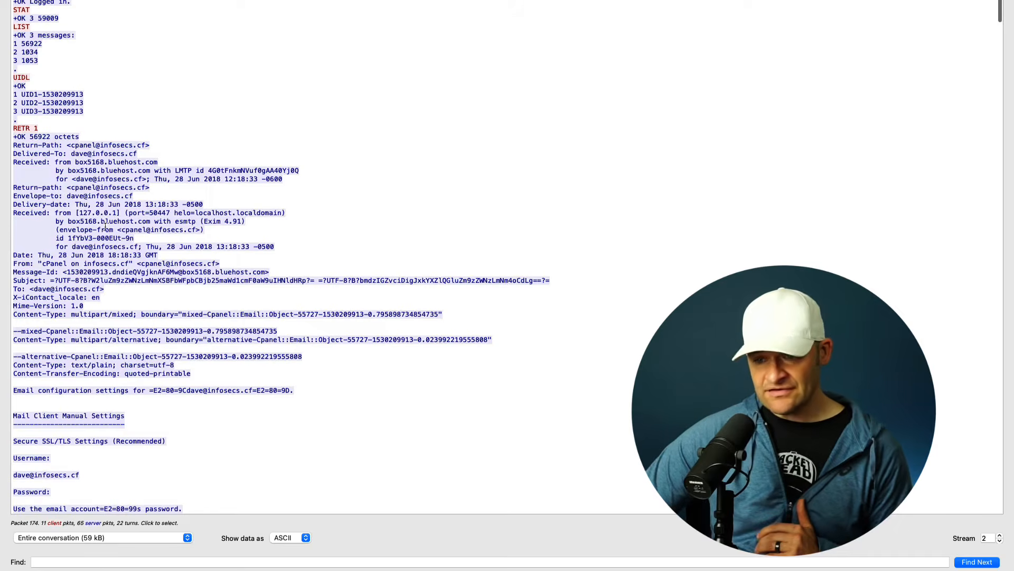
left_click_drag(77, 161, 258, 400)
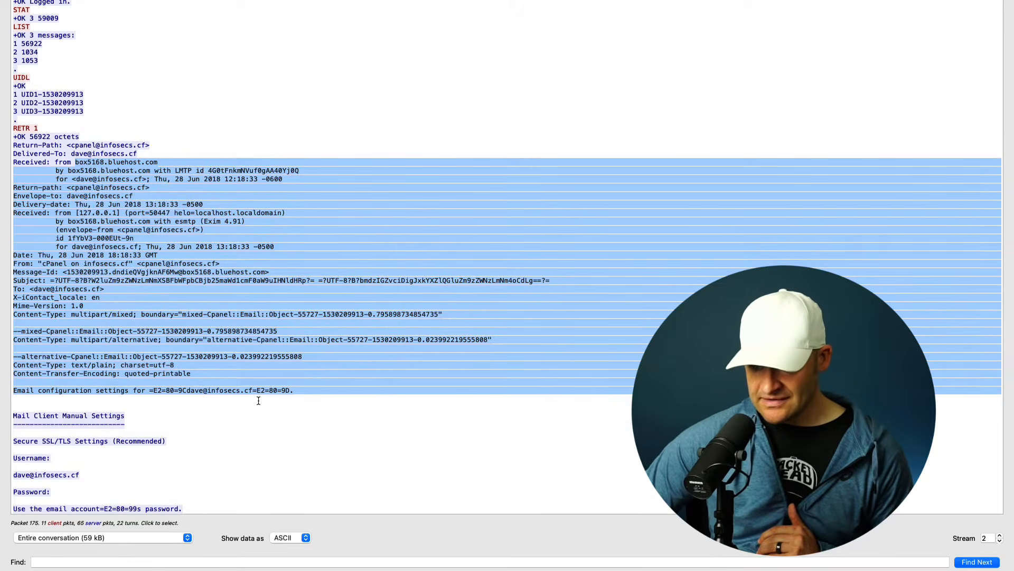
Step: Examine the Mail Client Manual Settings in the retrieved email's text, highlighting the POP3 Port: 995 line
scroll(259, 400, "down", 5)
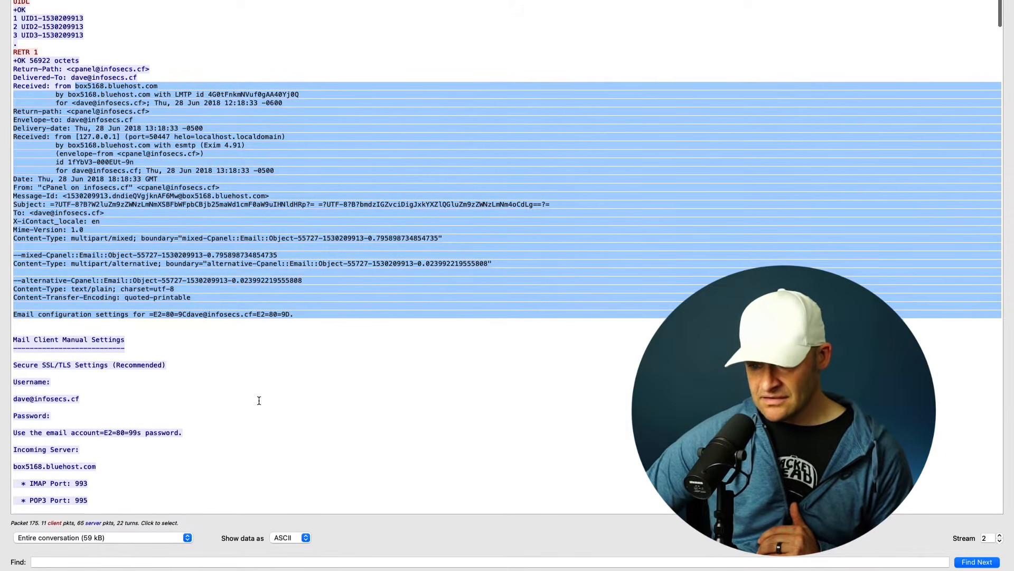
scroll(259, 400, "down", 8)
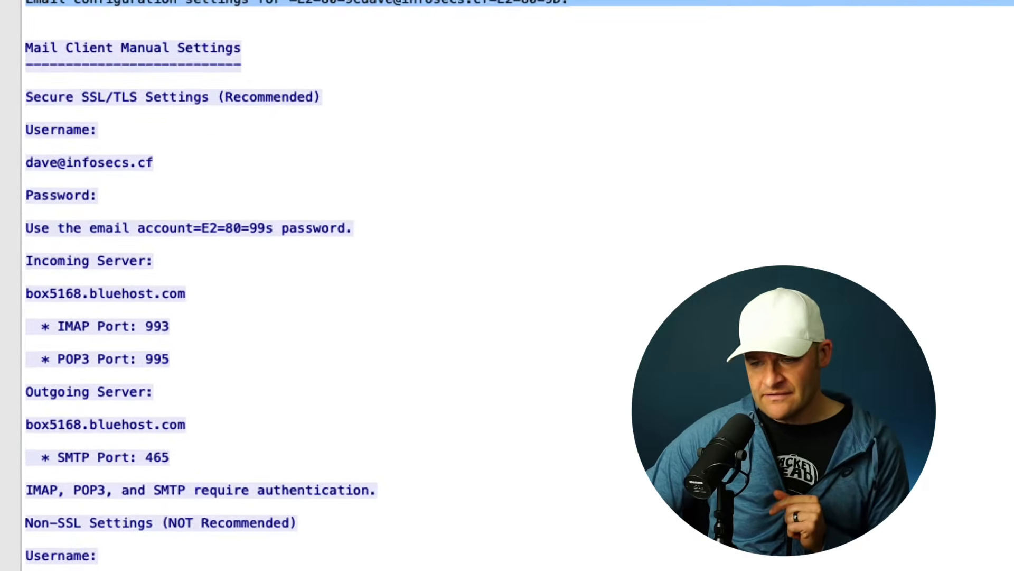
left_click_drag(201, 364, 53, 360)
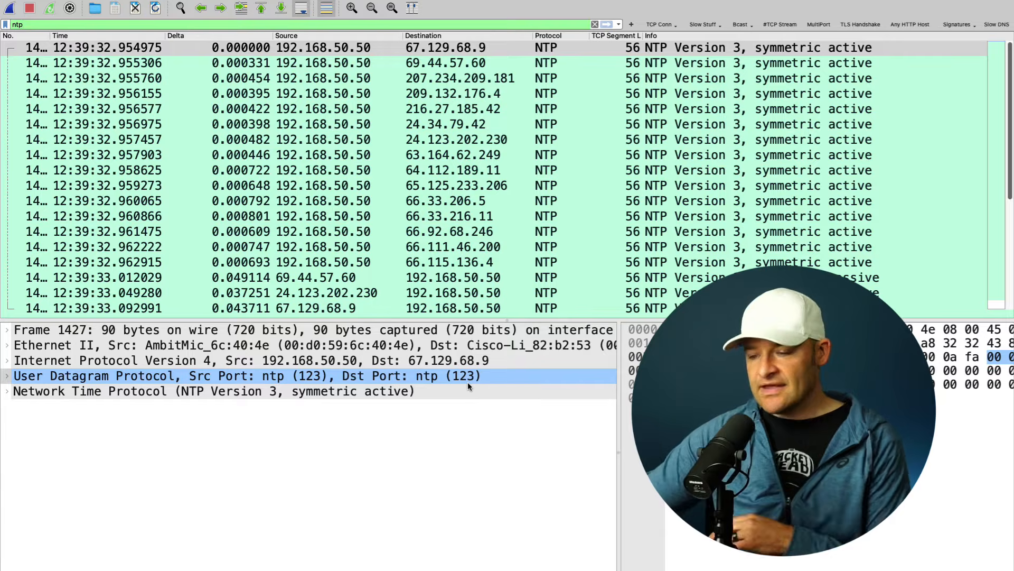
Step: Expand the Network Time Protocol layer of the first NTP packet and replace the ntp filter expression with udp.port==123
left_click(7, 392)
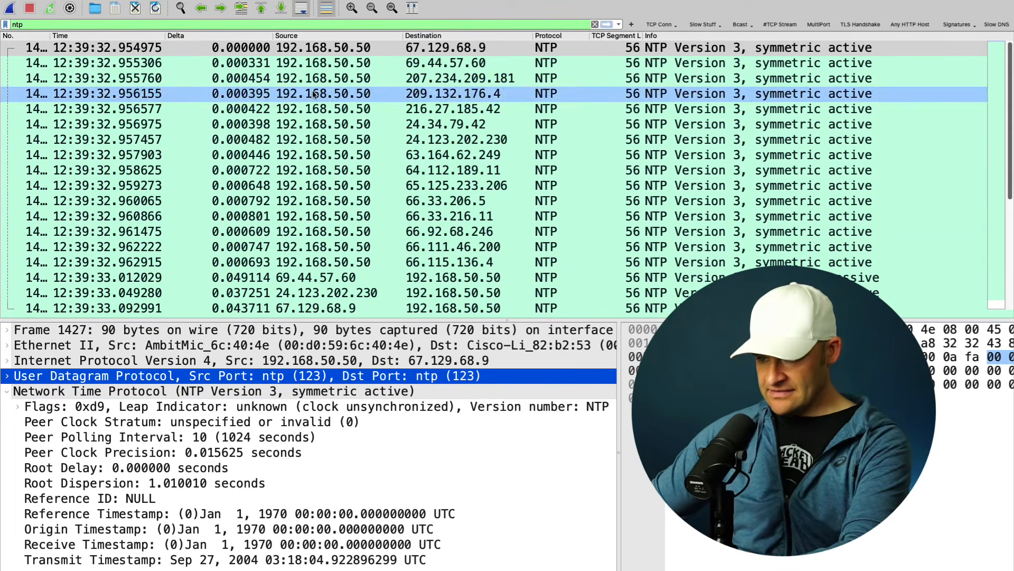
left_click(301, 24)
key("BackSpace")
key("BackSpace")
key("BackSpace")
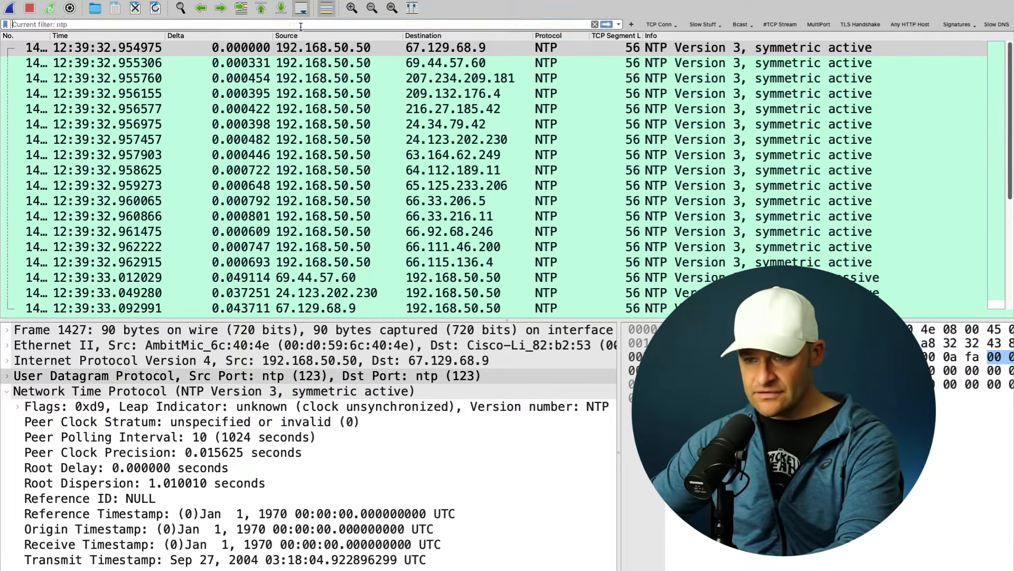
type("u")
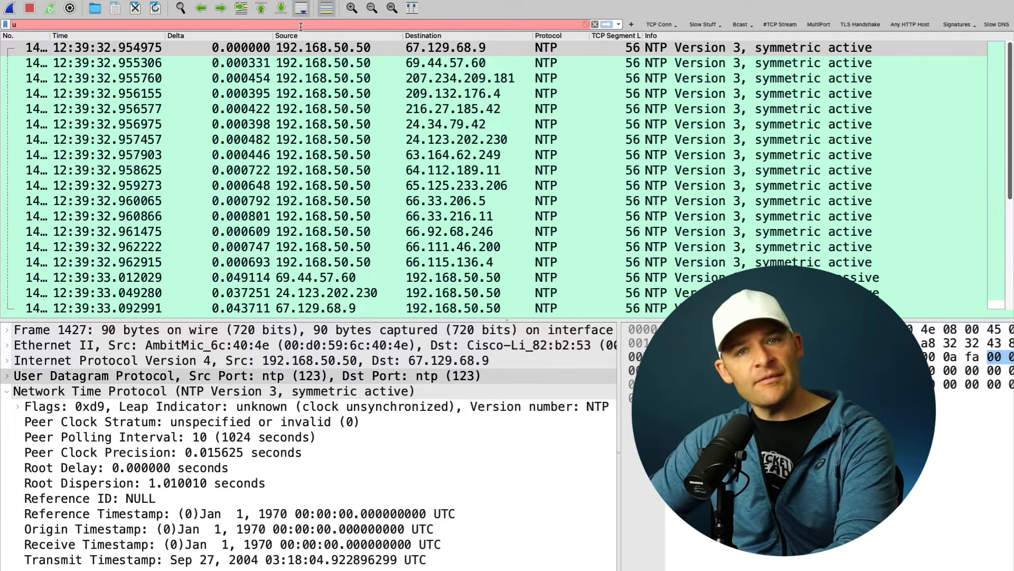
type("dp.")
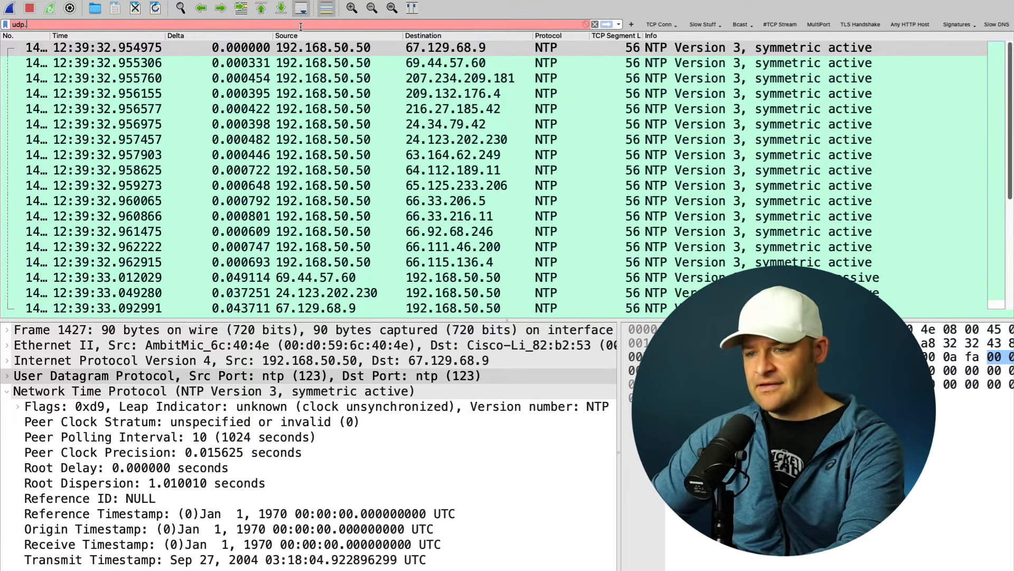
type("port==")
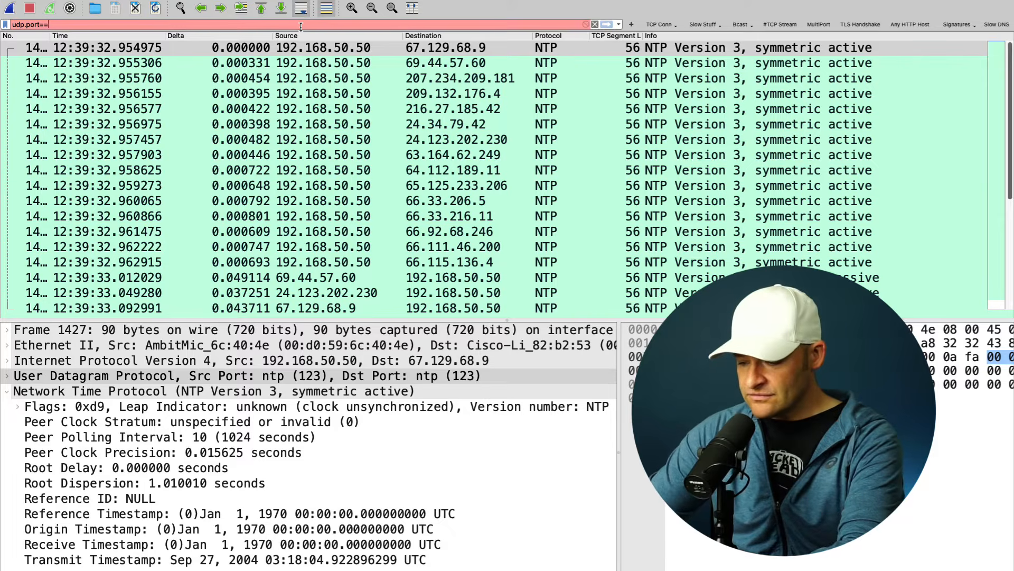
type("123")
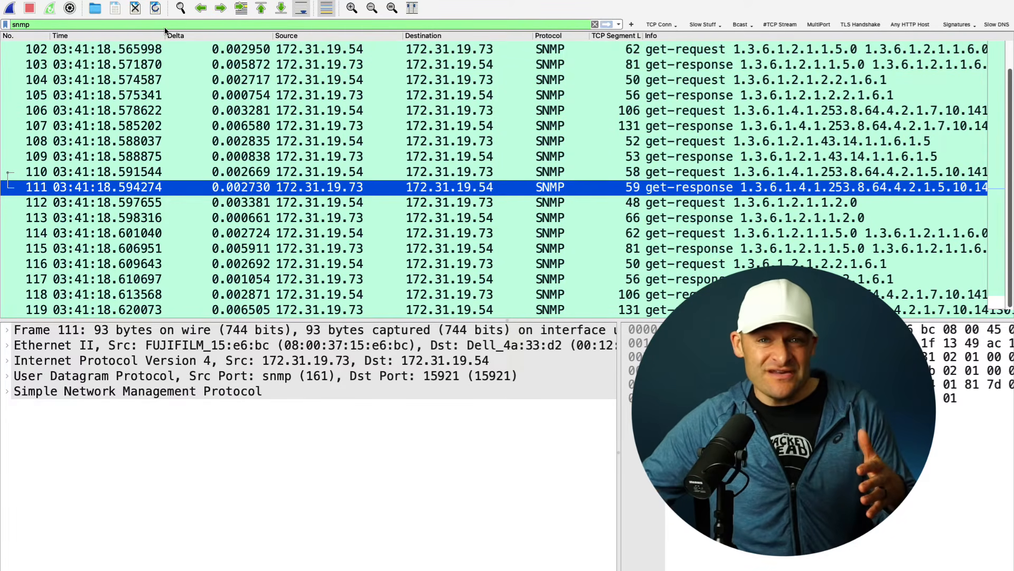
Step: Replace the snmp filter with tcp.port ==389 and examine the LDAP bindRequest, bindResponse and searchRequest packets
left_click(165, 26)
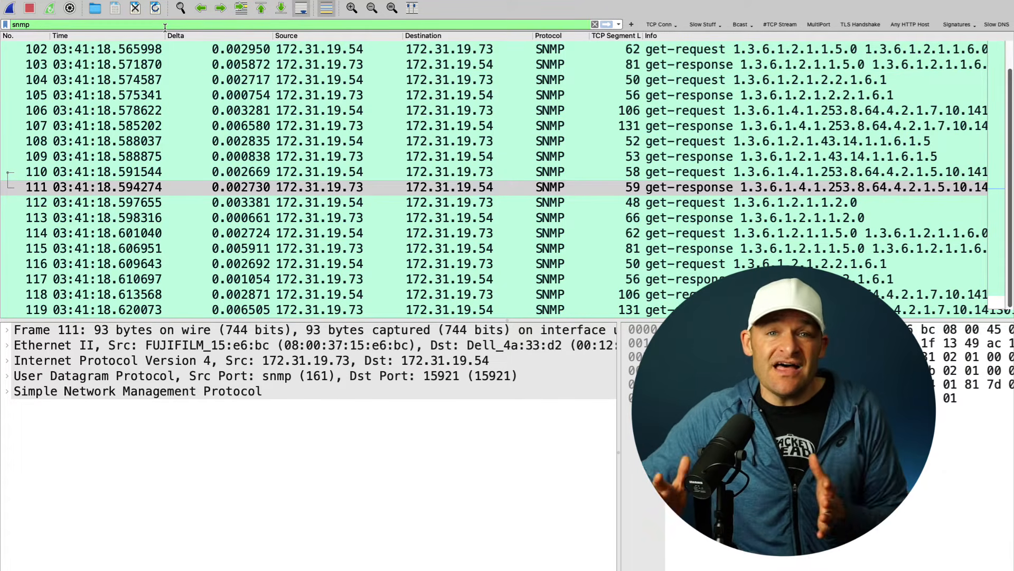
key("BackSpace")
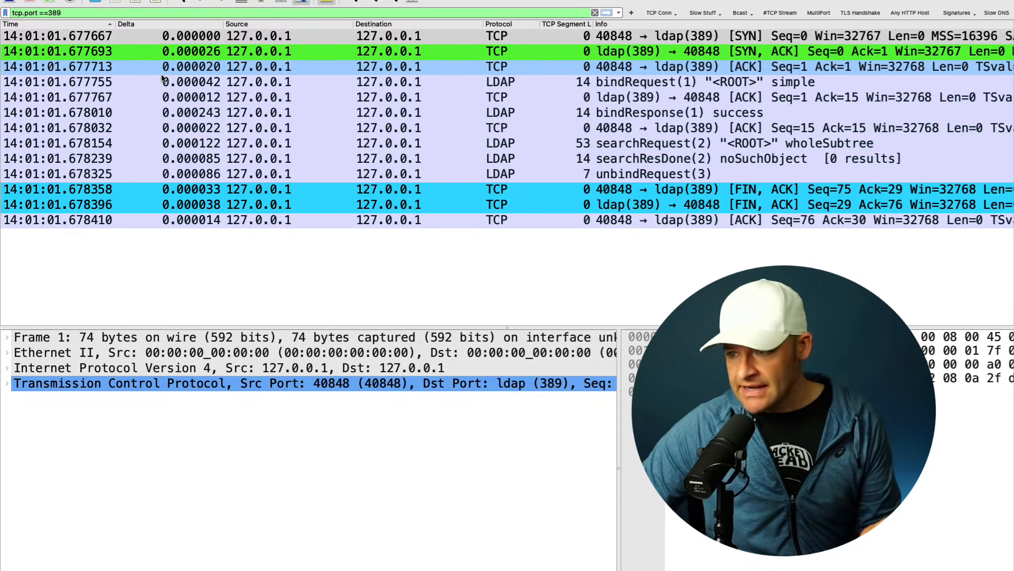
left_click(634, 82)
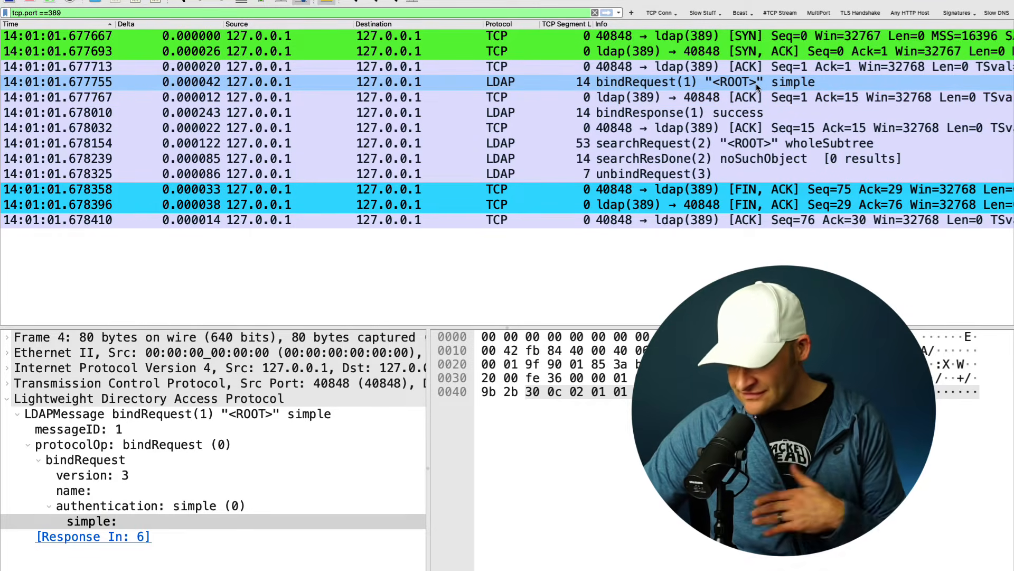
left_click(750, 120)
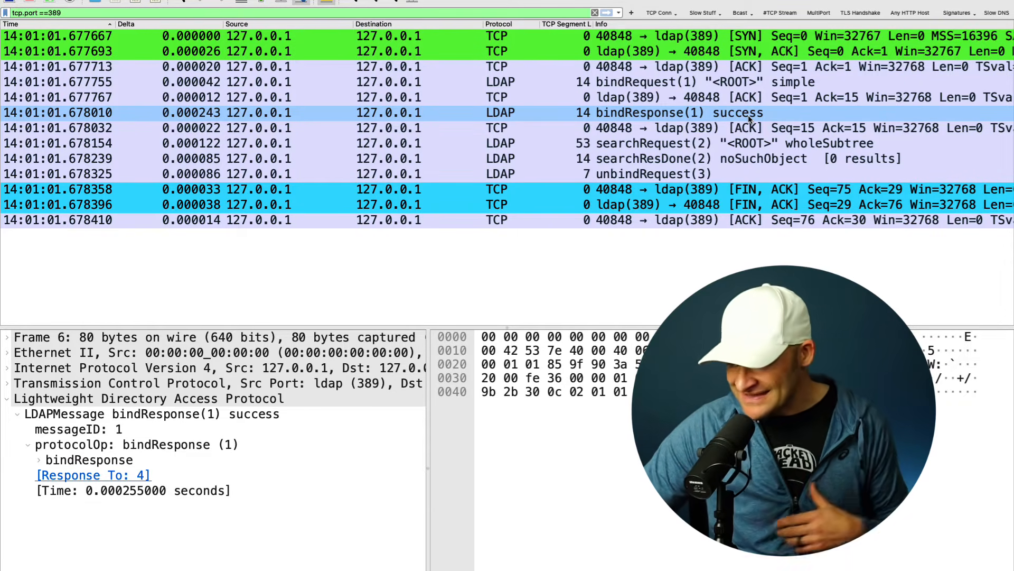
left_click(765, 148)
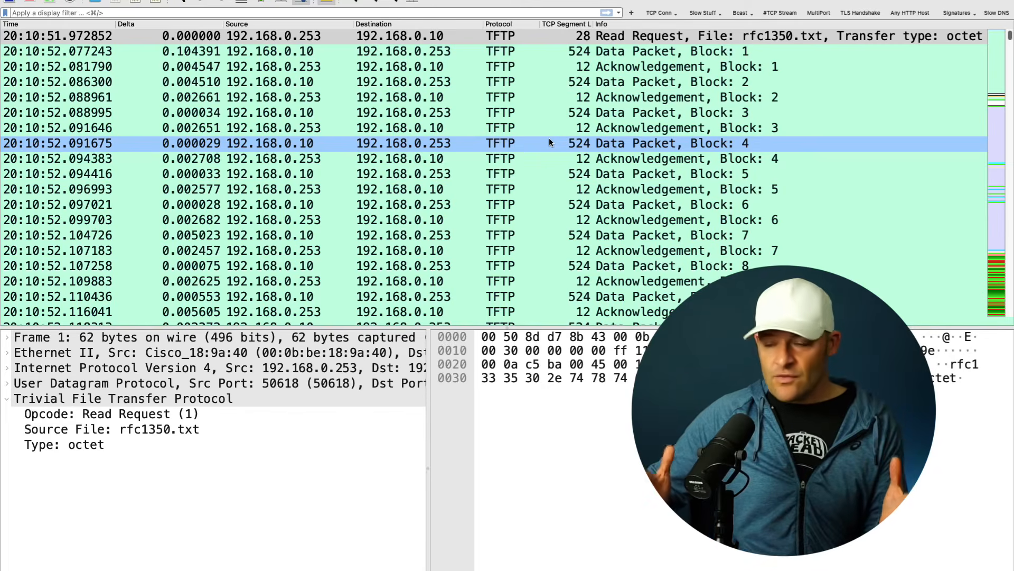
Step: Apply the display filter tcp.port==443 to isolate the HTTPS traffic
left_click(560, 16)
type("tcp.port")
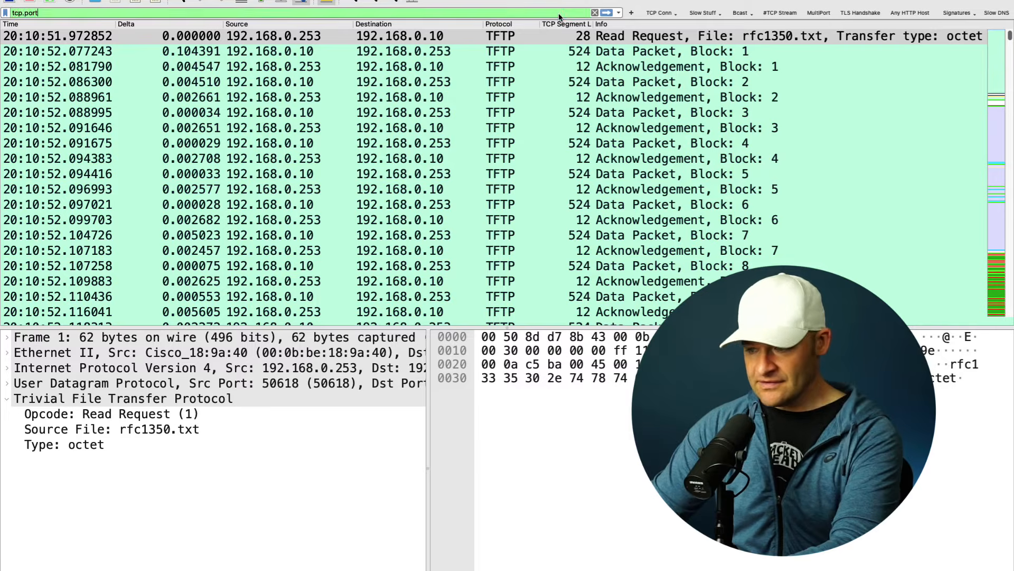
type("==443")
key("Return")
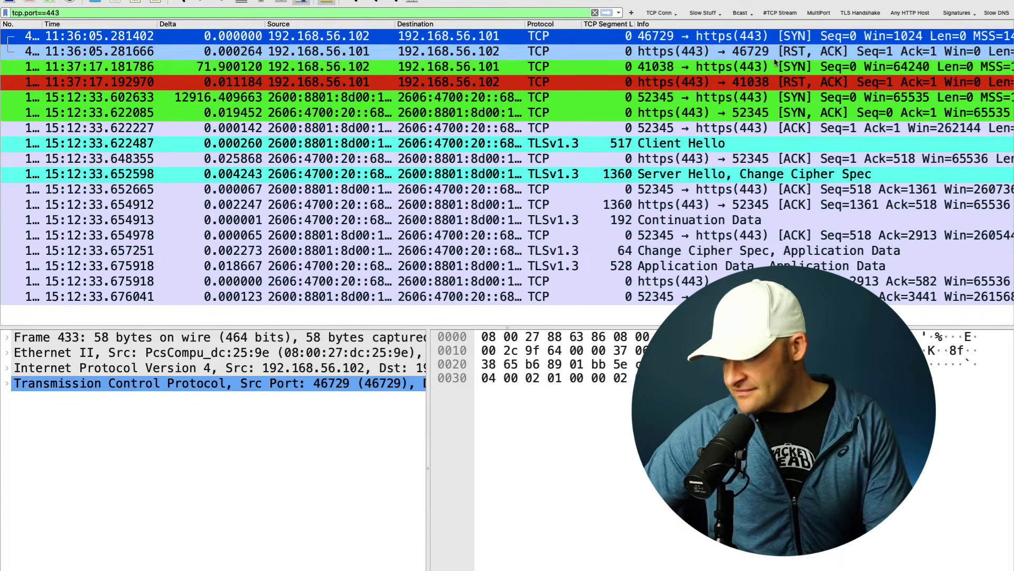
Step: Filter on the Client Hello packet's TCP conversation and inspect its Client Hello and Server Hello packets
left_click(637, 102)
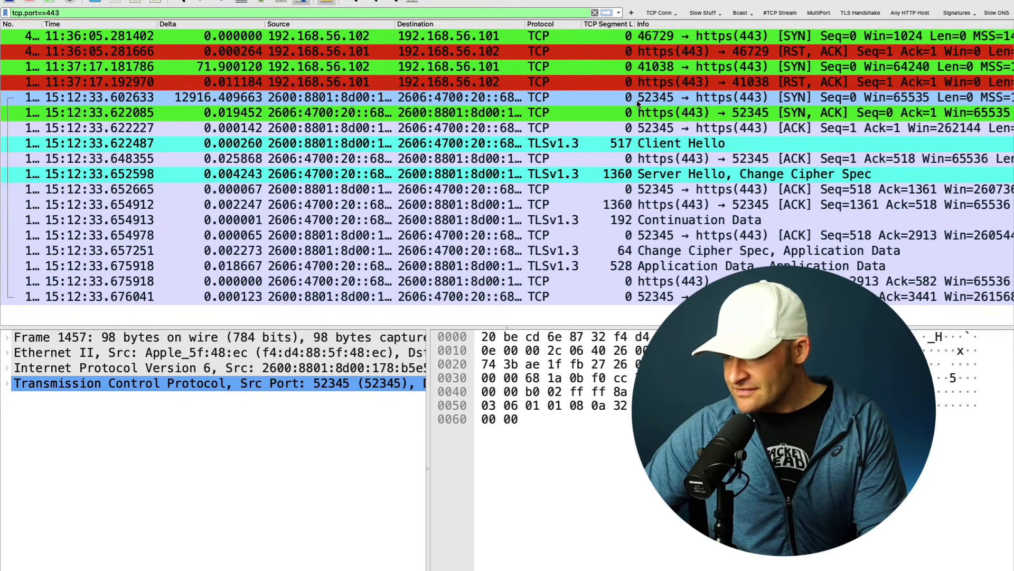
left_click(643, 144)
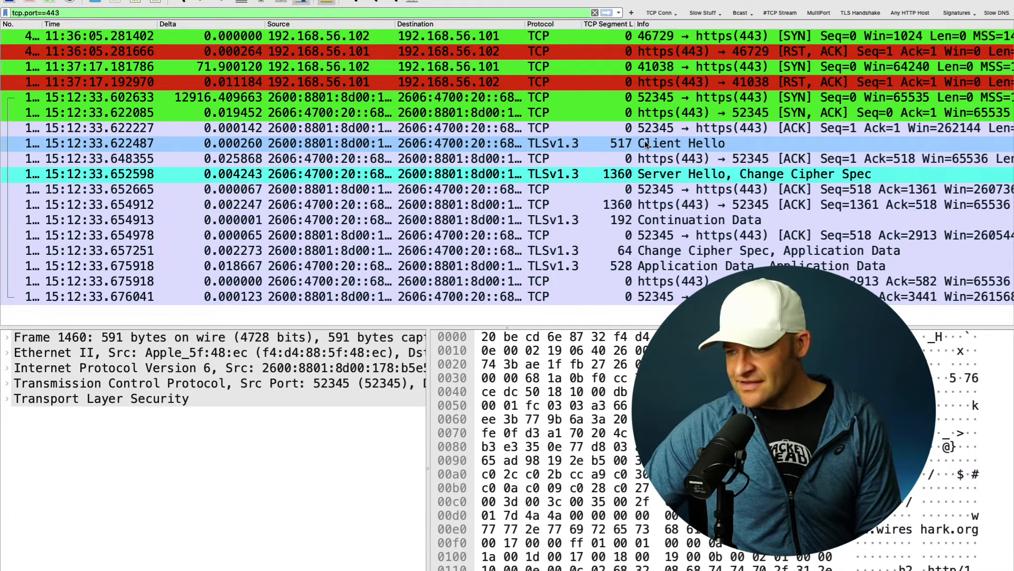
right_click(645, 144)
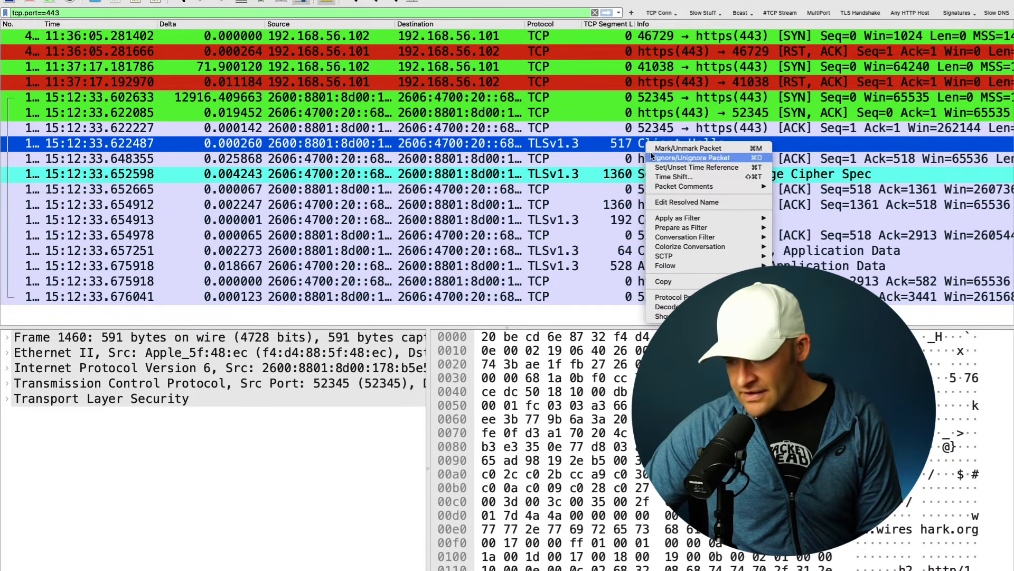
mouse_move(719, 240)
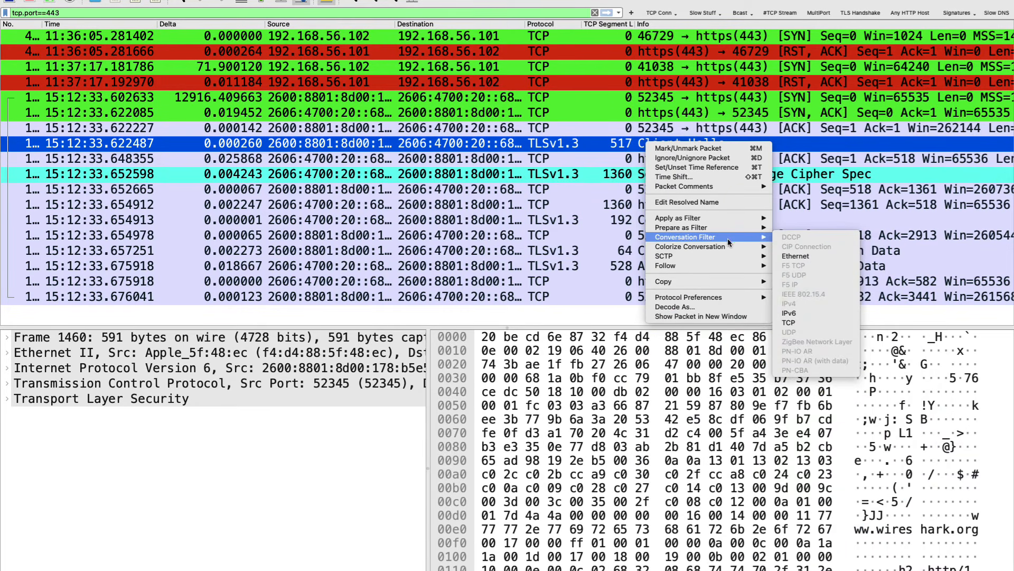
left_click(798, 313)
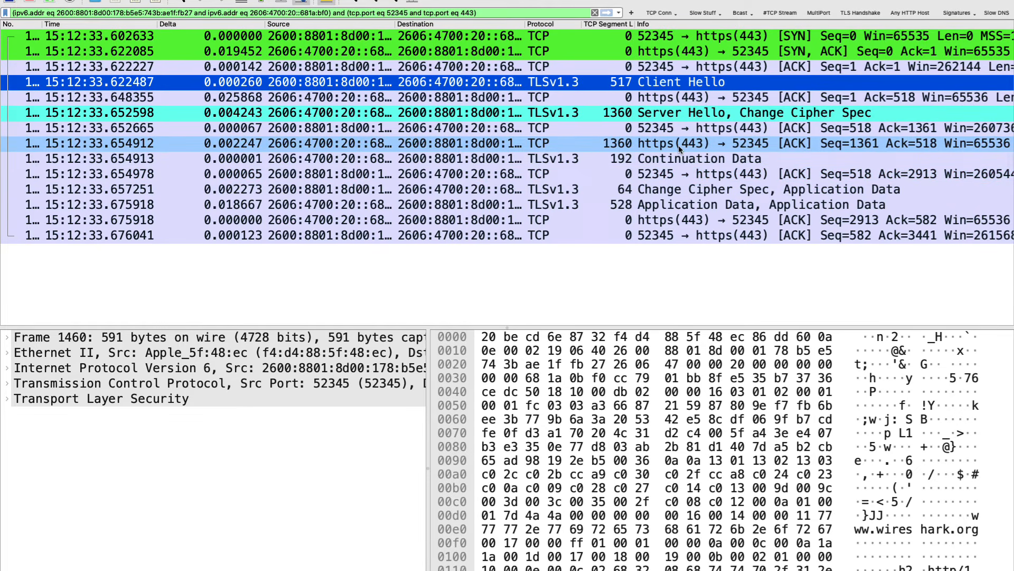
left_click(677, 86)
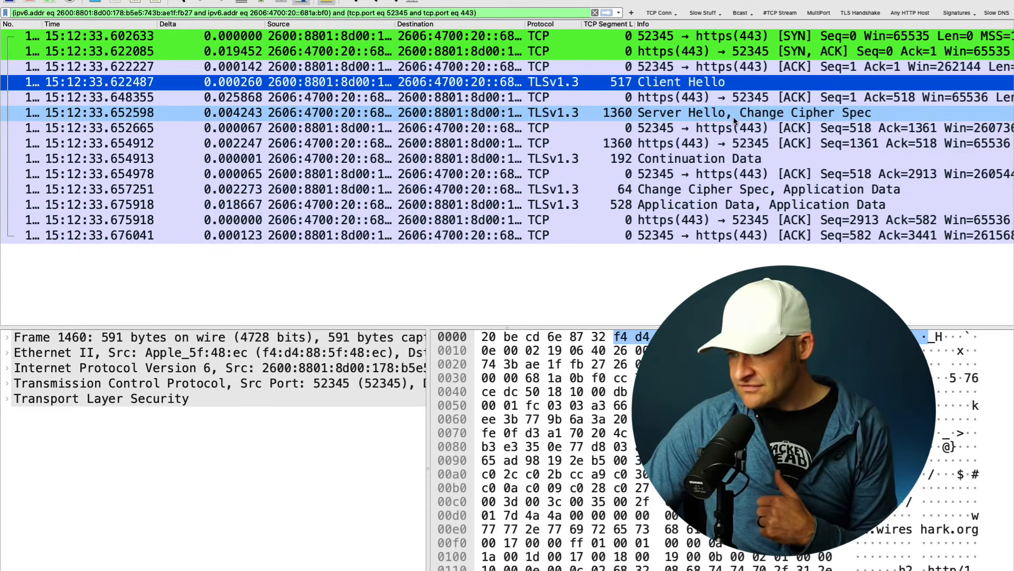
left_click(734, 115)
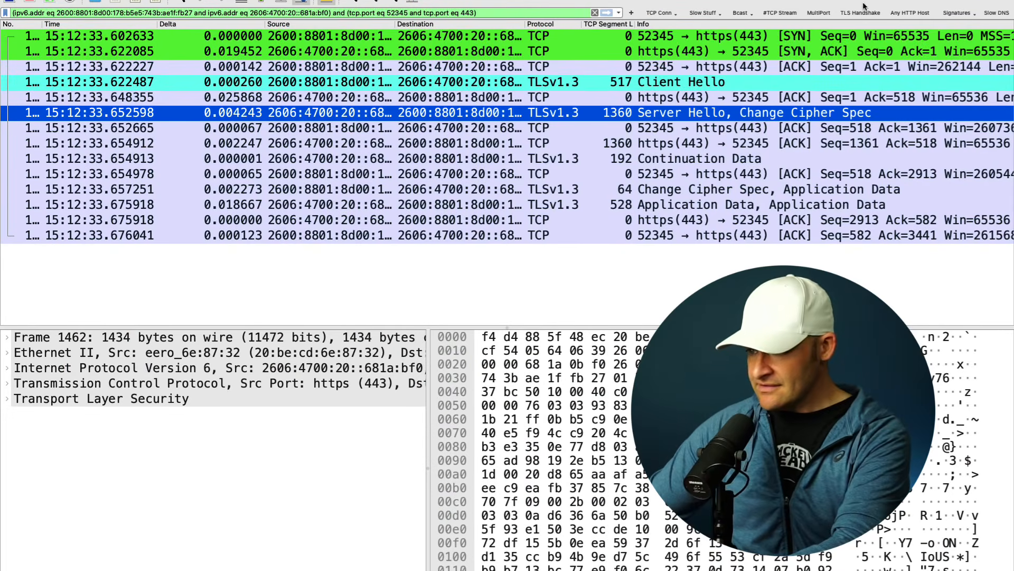
Step: Replace the conversation filter with tcp.port==445 and go to the start of the SMB traffic
left_click(594, 13)
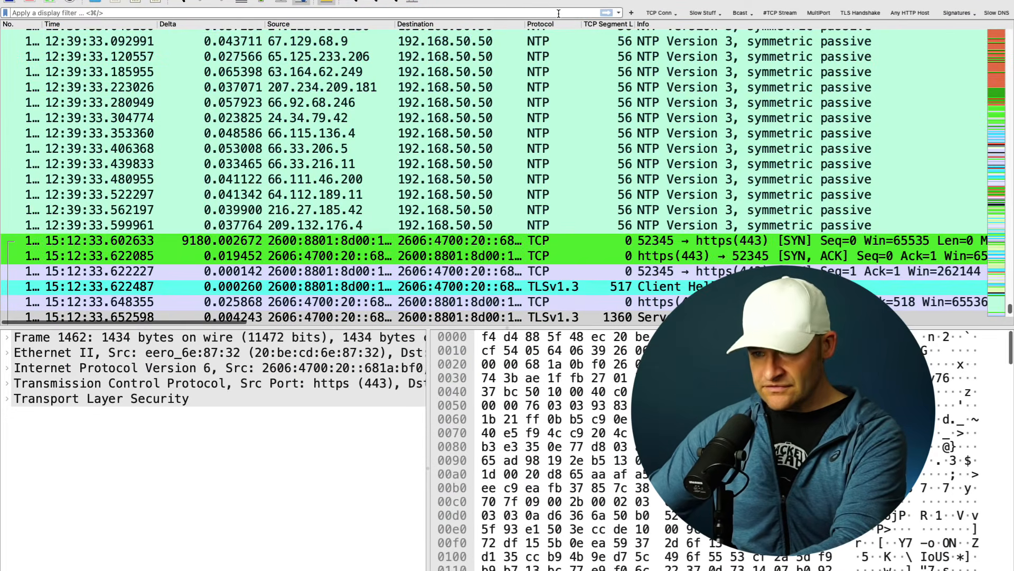
type("tcp.port")
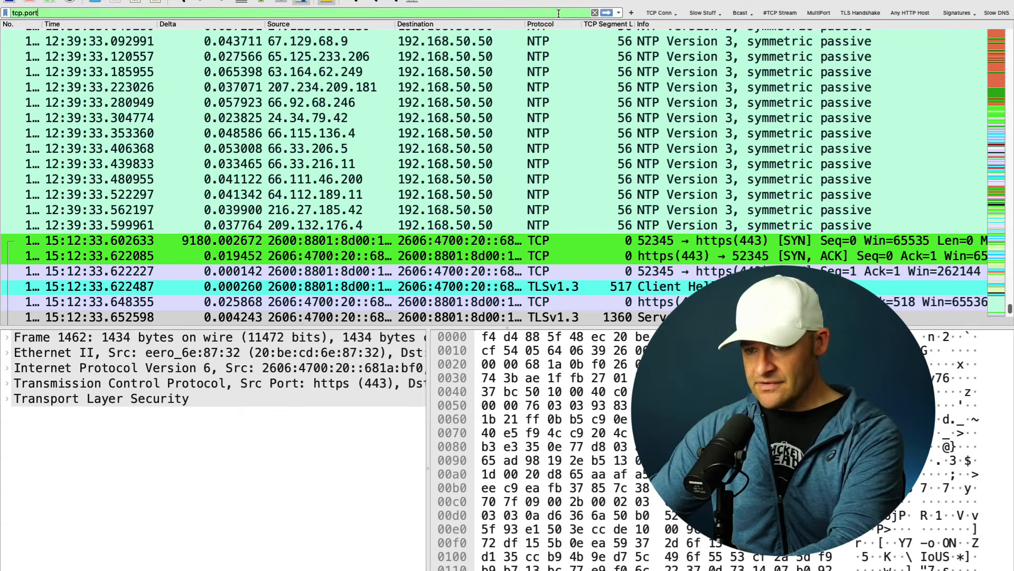
type("==445")
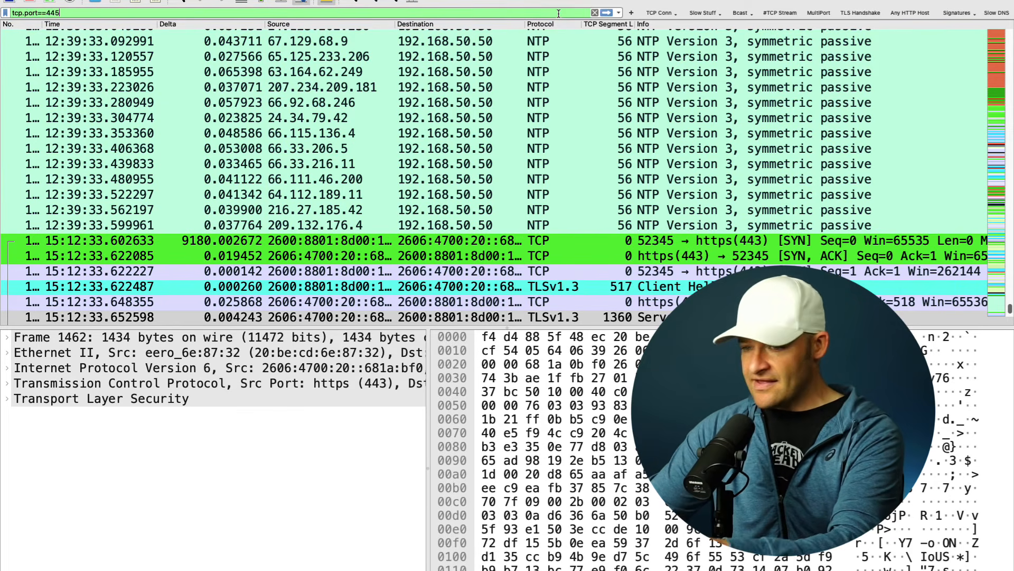
key("Return")
scroll(596, 157, "up", 3)
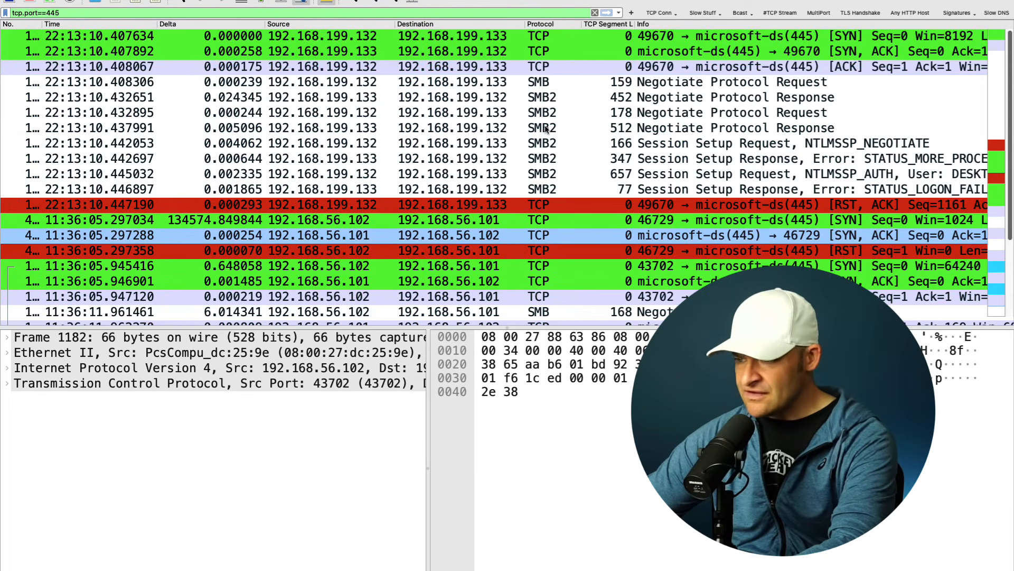
Step: Apply a TCP conversation filter based on the first SMB Negotiate Protocol Request packet
left_click(594, 116)
left_click(639, 85)
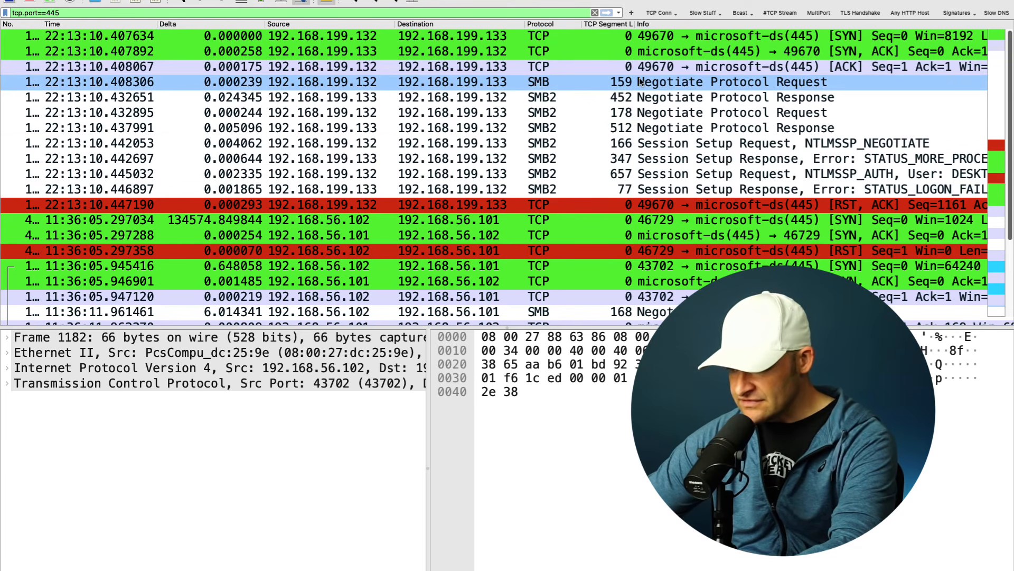
right_click(640, 86)
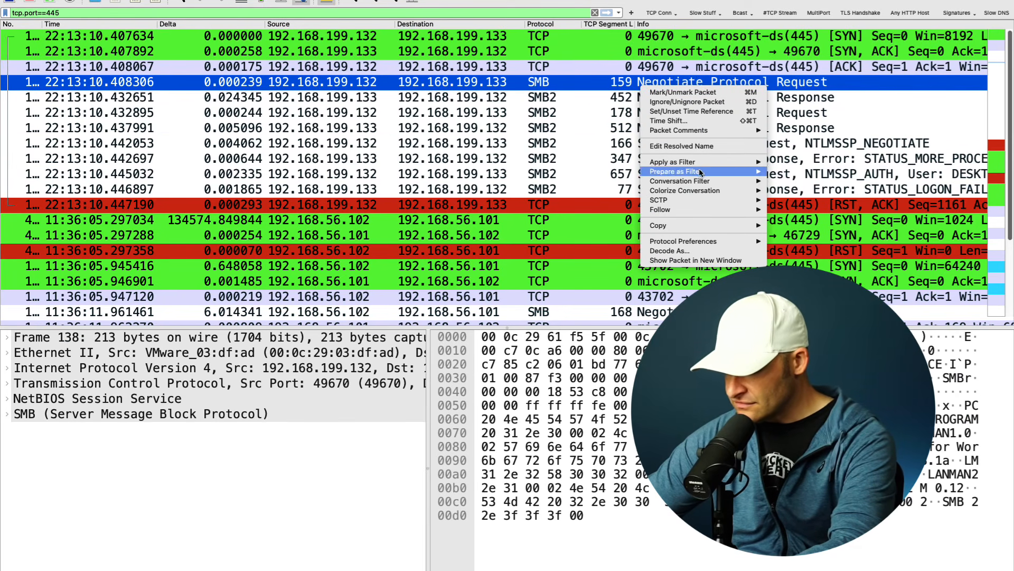
mouse_move(703, 182)
left_click(806, 266)
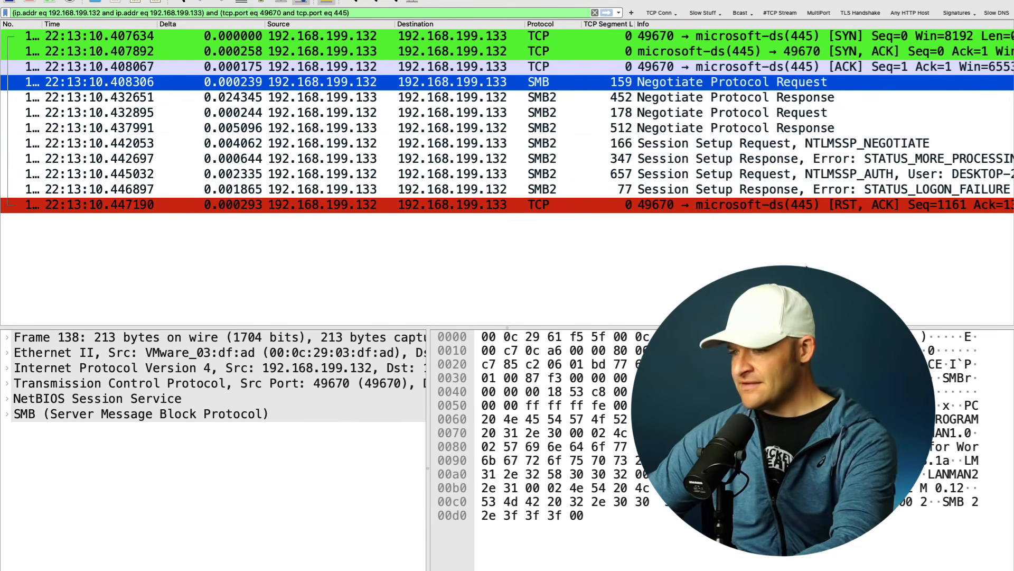